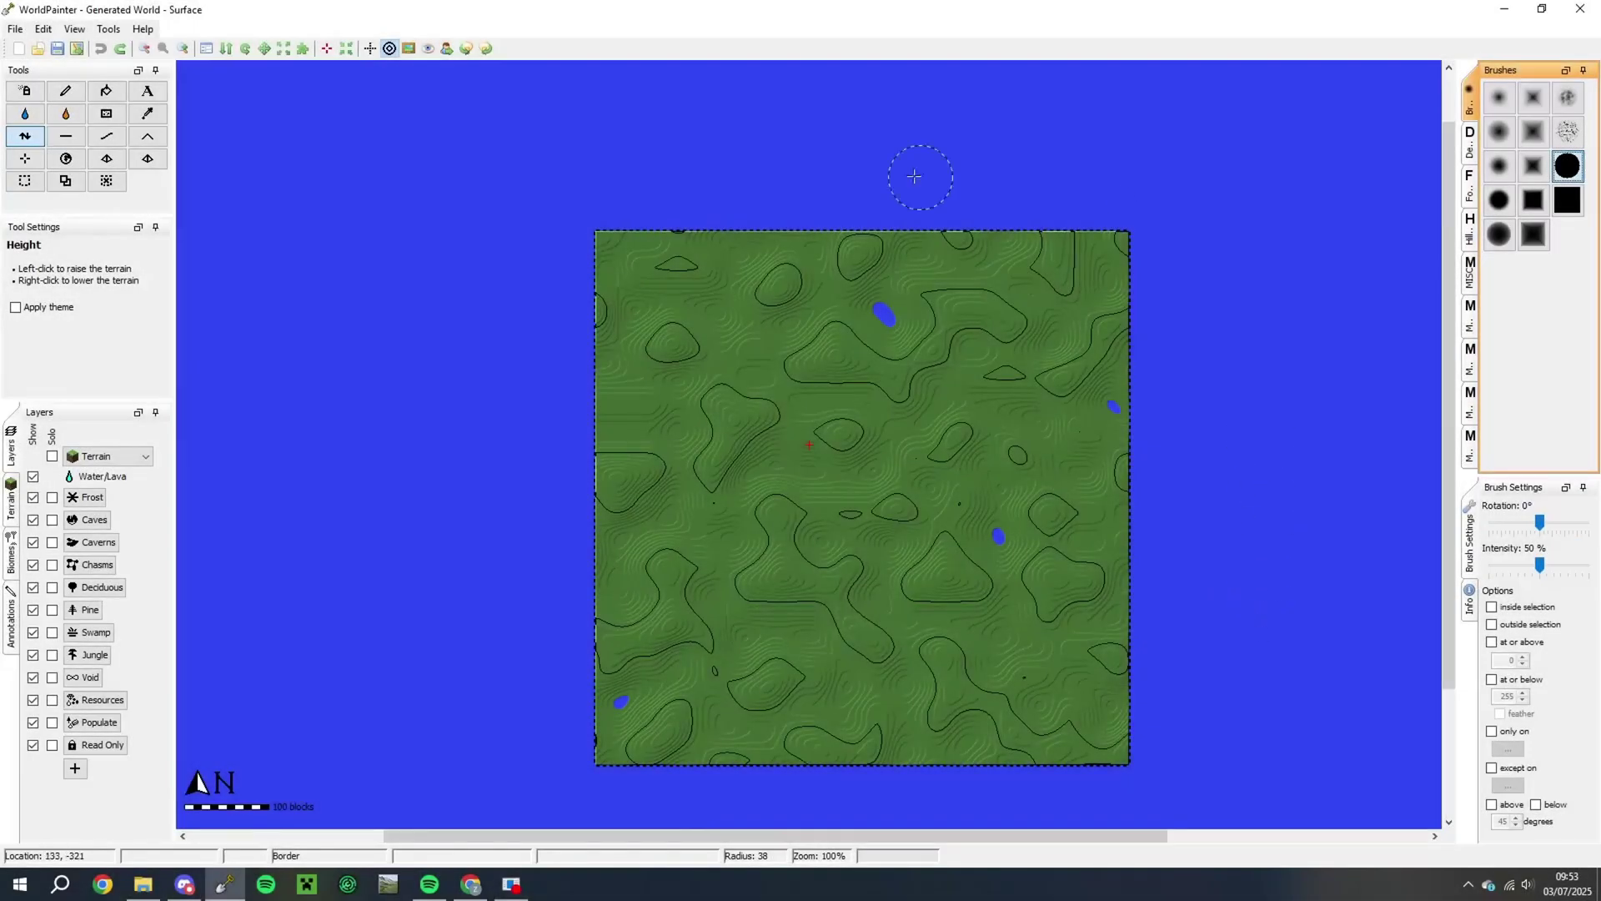
# Set up a new Minecraft 1.20.5 or later world named Worldpainter Tutorial World, 2,048 by 2,048 blocks, flat at level 64
pyautogui.click(16, 29)
pyautogui.click(61, 50)
pyautogui.click(799, 459)
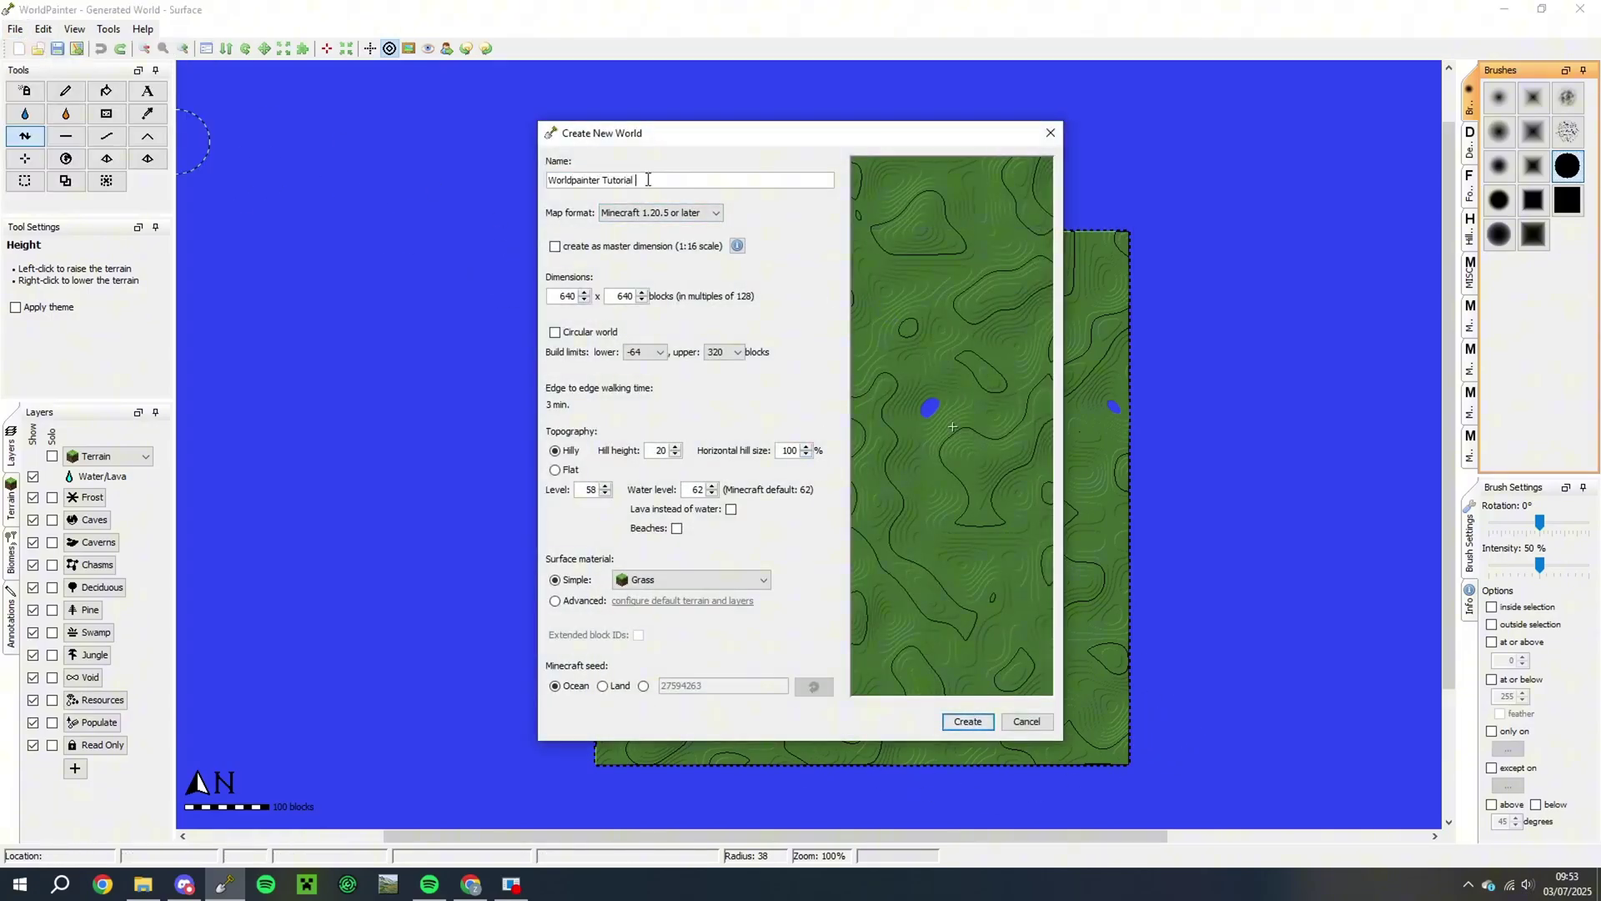
pyautogui.click(671, 215)
pyautogui.click(663, 310)
pyautogui.moveTo(940, 350); pyautogui.dragTo(966, 412)
pyautogui.click(555, 470)
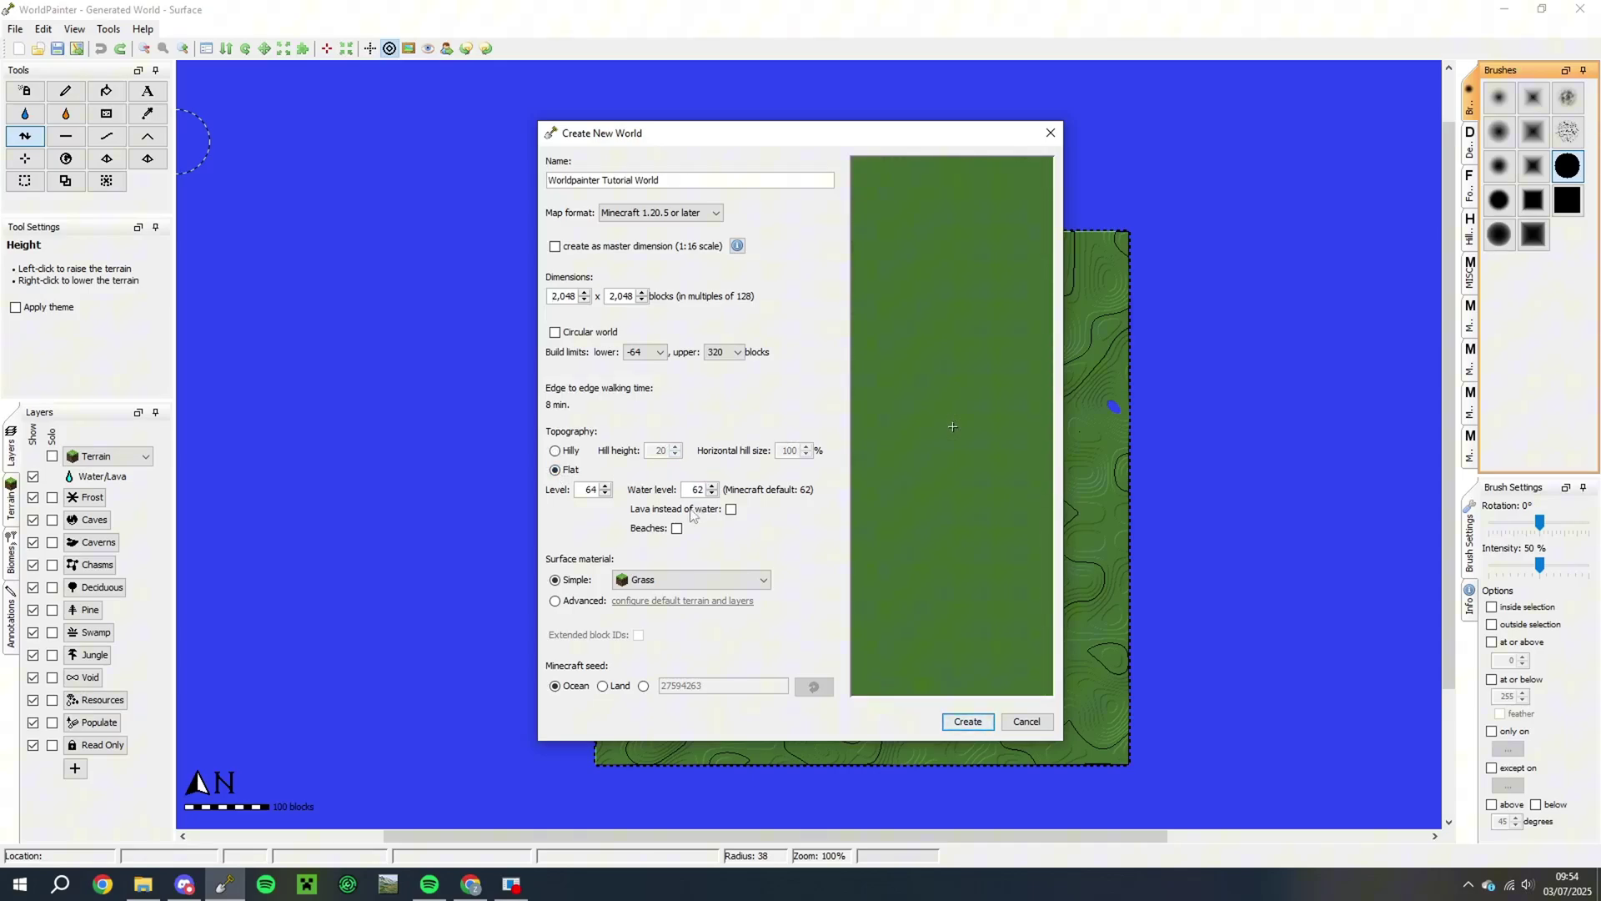
# Set the surface material to Bare Grass and create the world
pyautogui.click(642, 580)
pyautogui.click(675, 618)
pyautogui.click(966, 721)
pyautogui.keyDown('ctrl'); pyautogui.scroll(-3, 842, 447); pyautogui.keyUp('ctrl')
pyautogui.keyDown('ctrl'); pyautogui.scroll(1, 876, 386); pyautogui.keyUp('ctrl')
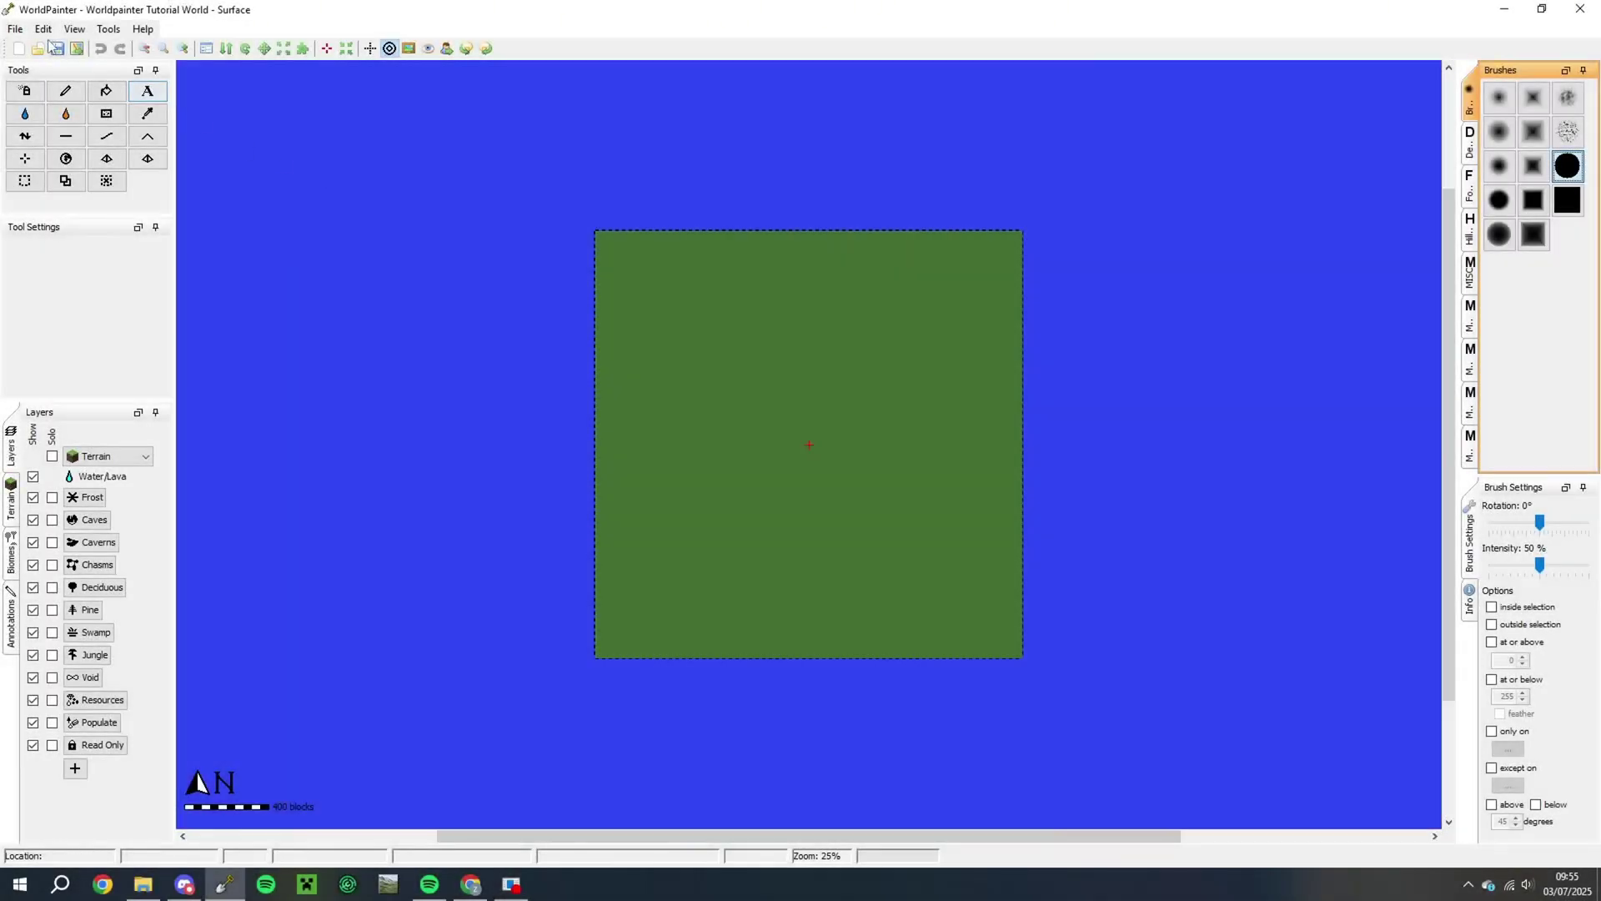
# Load Glacier.png from the Desktop as a height map to import, with Minecraft 1.20.5 or later as the map format
pyautogui.click(15, 29)
pyautogui.moveTo(46, 106)
pyautogui.click(268, 121)
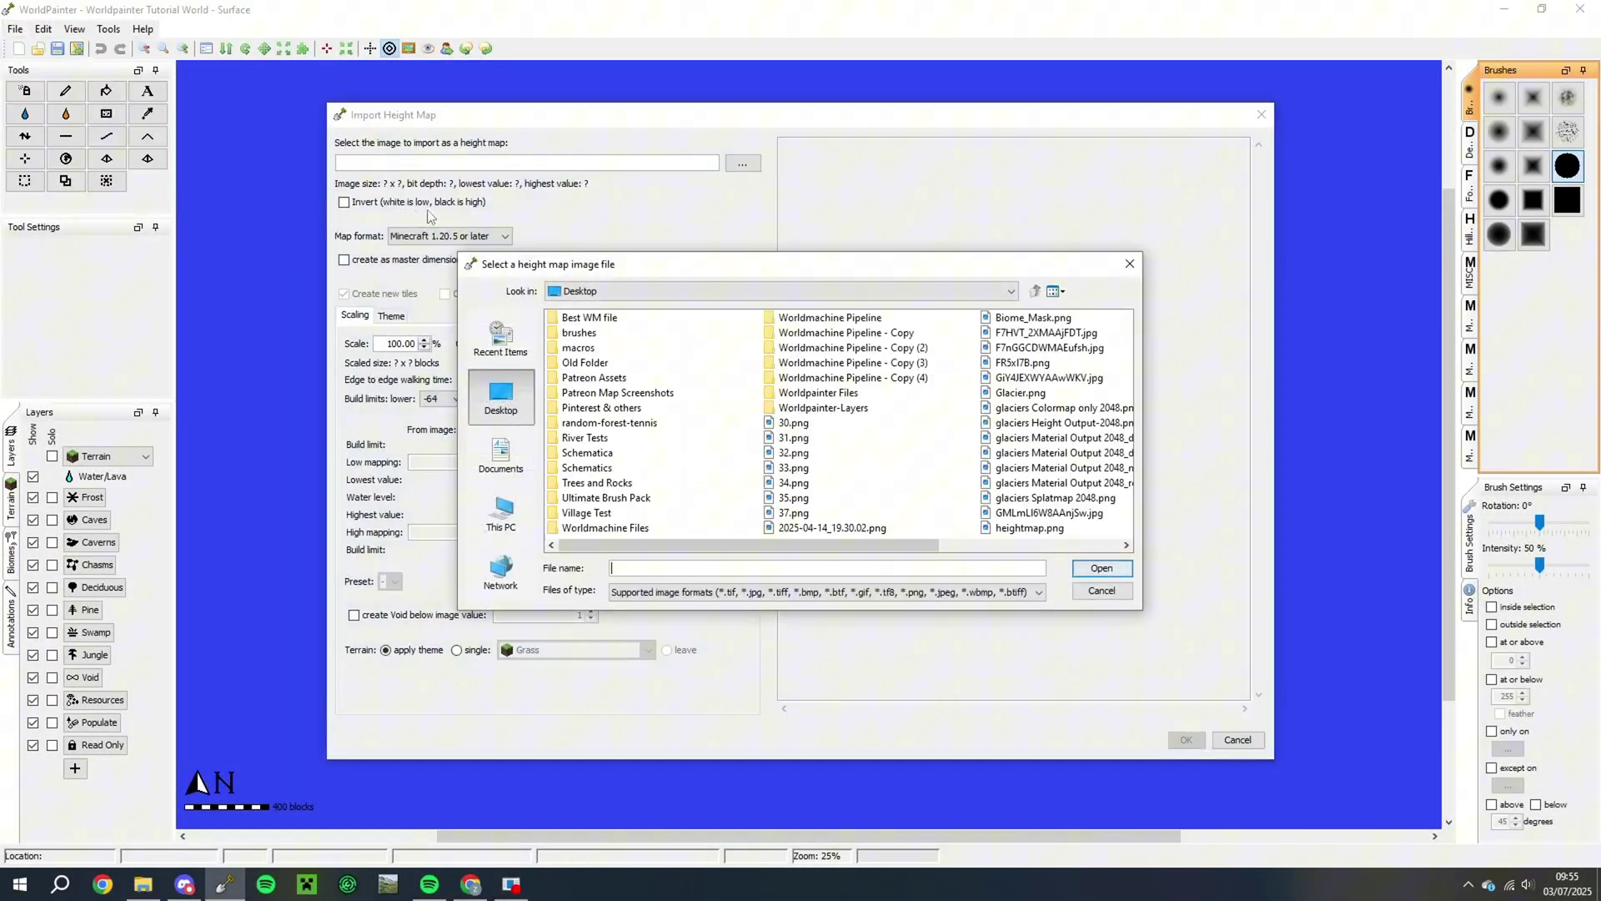
pyautogui.doubleClick(1016, 400)
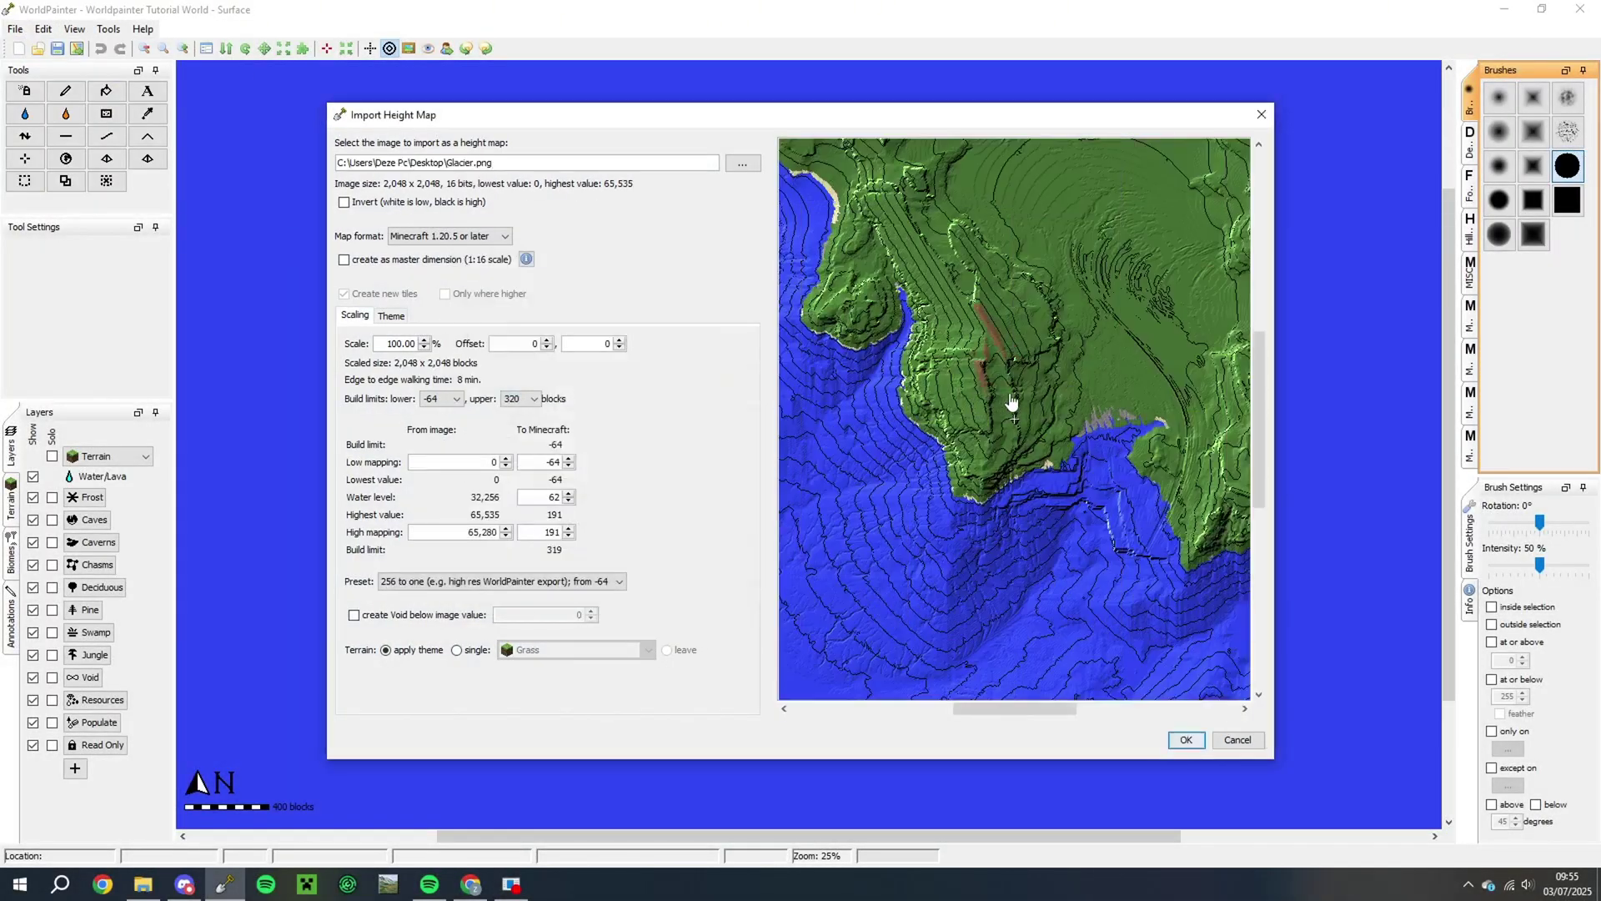
pyautogui.click(451, 236)
pyautogui.click(471, 335)
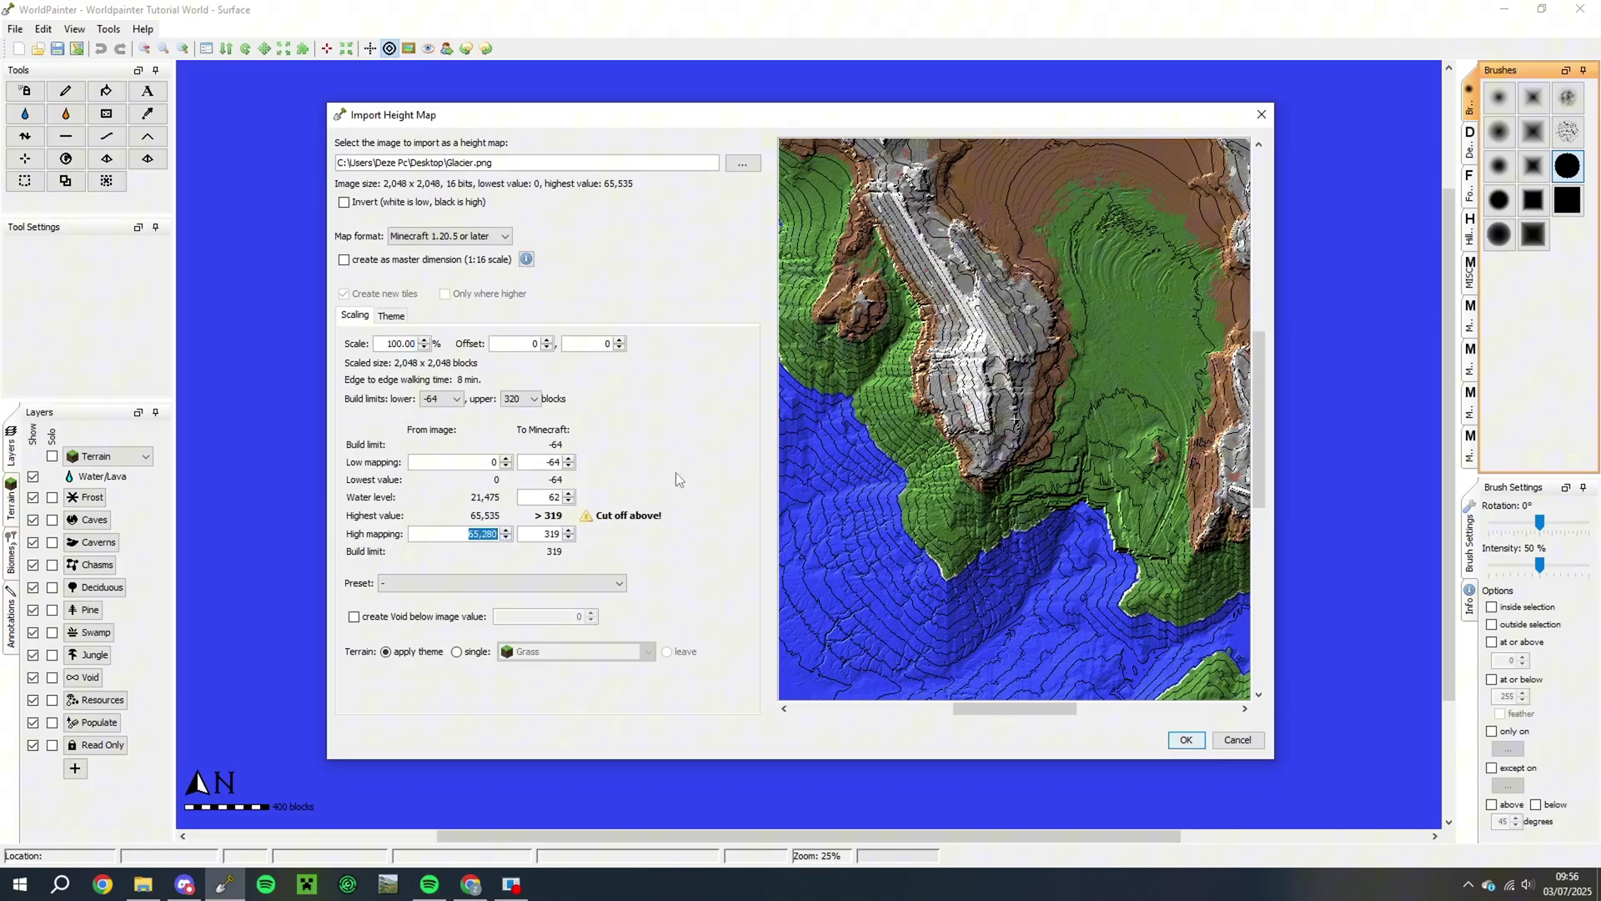
# Map the height map's high value of 65,535 to Minecraft height 319
pyautogui.write('65535')
pyautogui.press('Return')
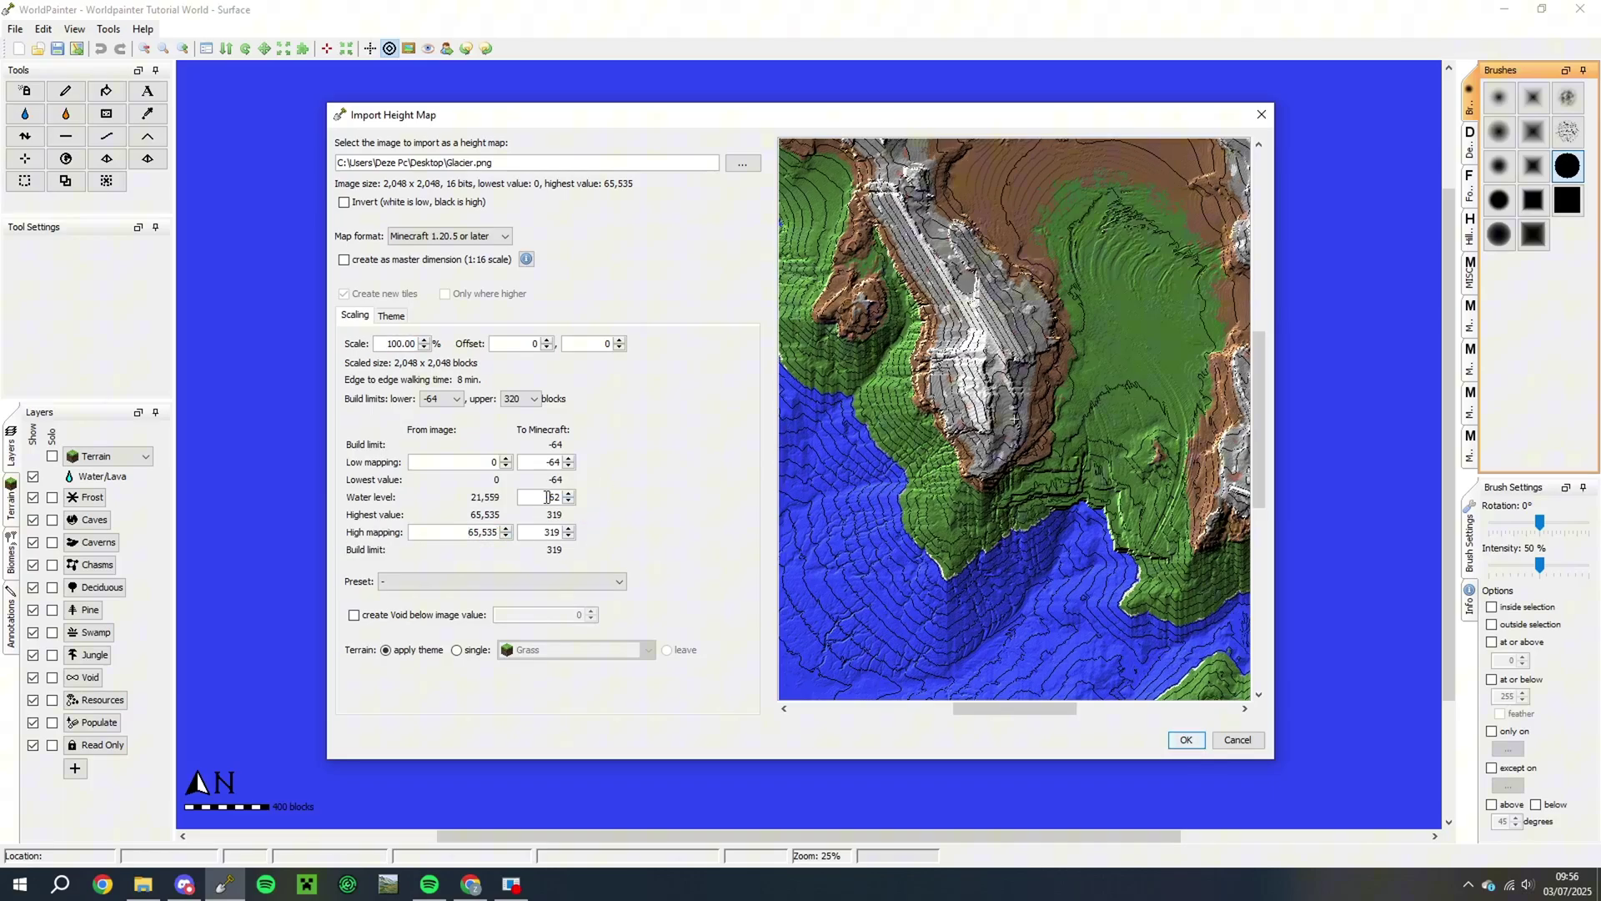
pyautogui.click(551, 575)
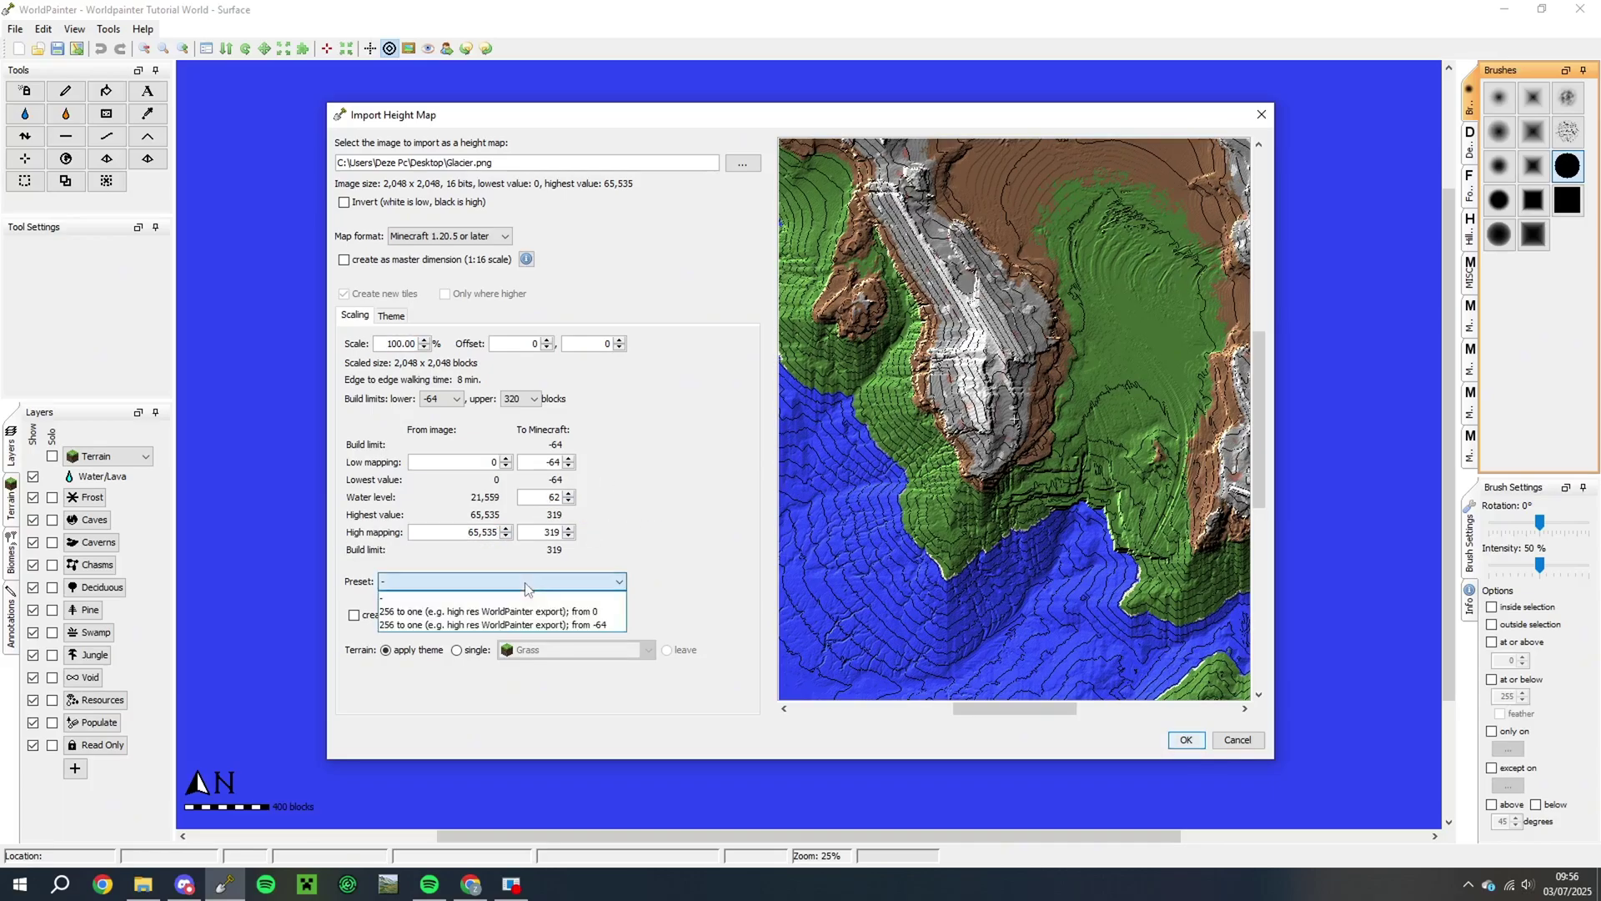
# Use Bare Grass as the single terrain, set the water level to 0, and import the height map
pyautogui.click(470, 655)
pyautogui.click(567, 650)
pyautogui.click(557, 678)
pyautogui.write('0')
pyautogui.press('Return')
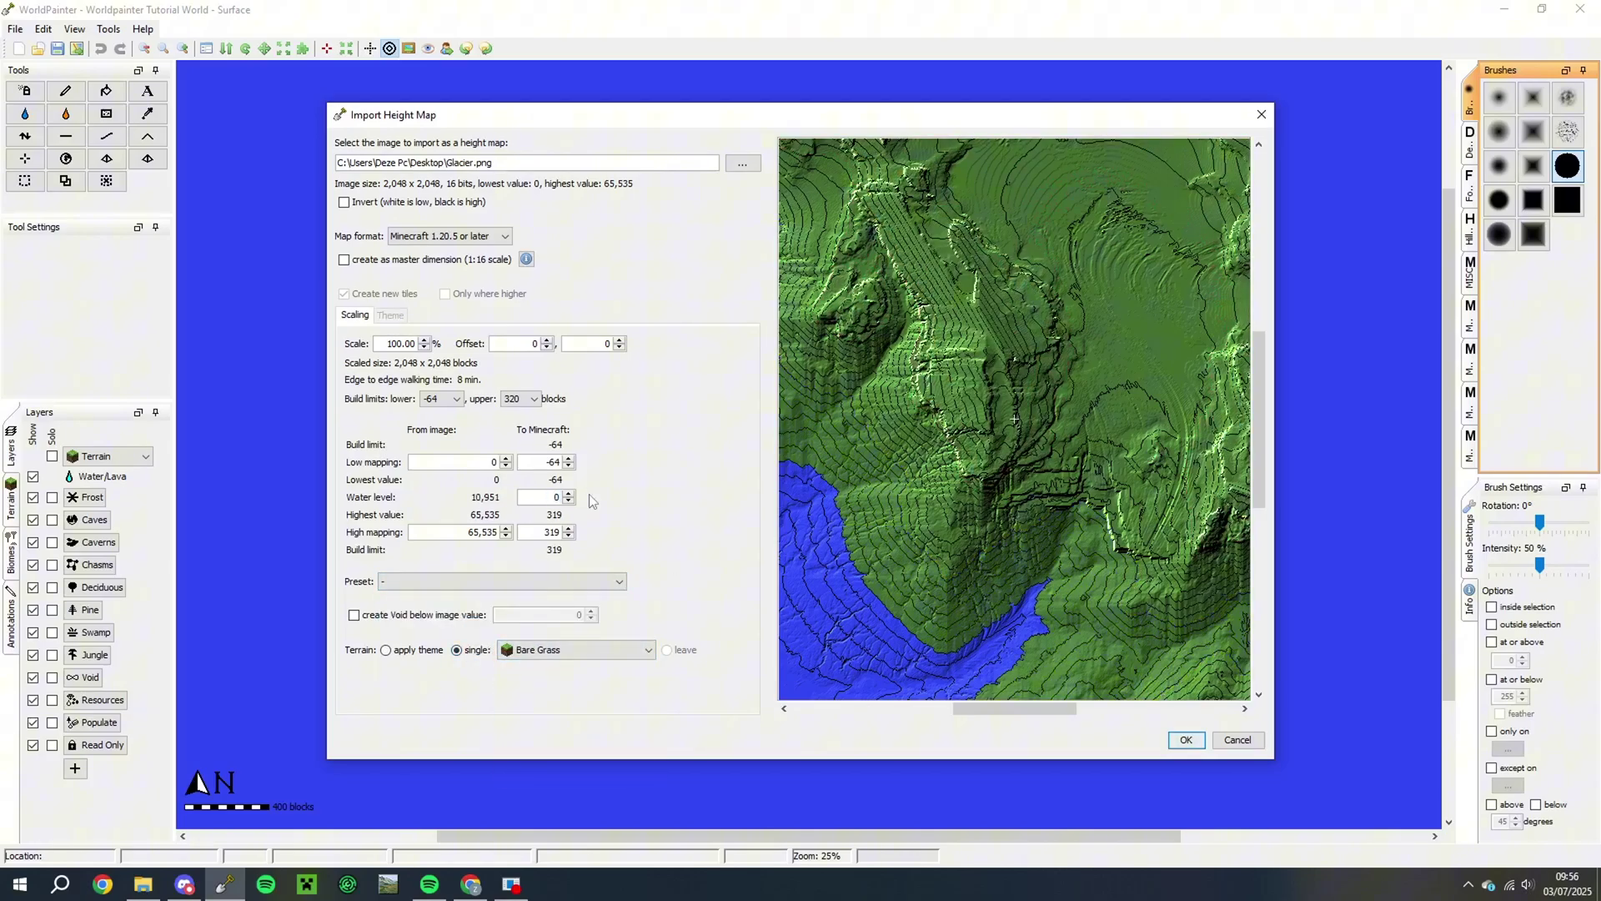
pyautogui.press('Return')
pyautogui.click(1186, 740)
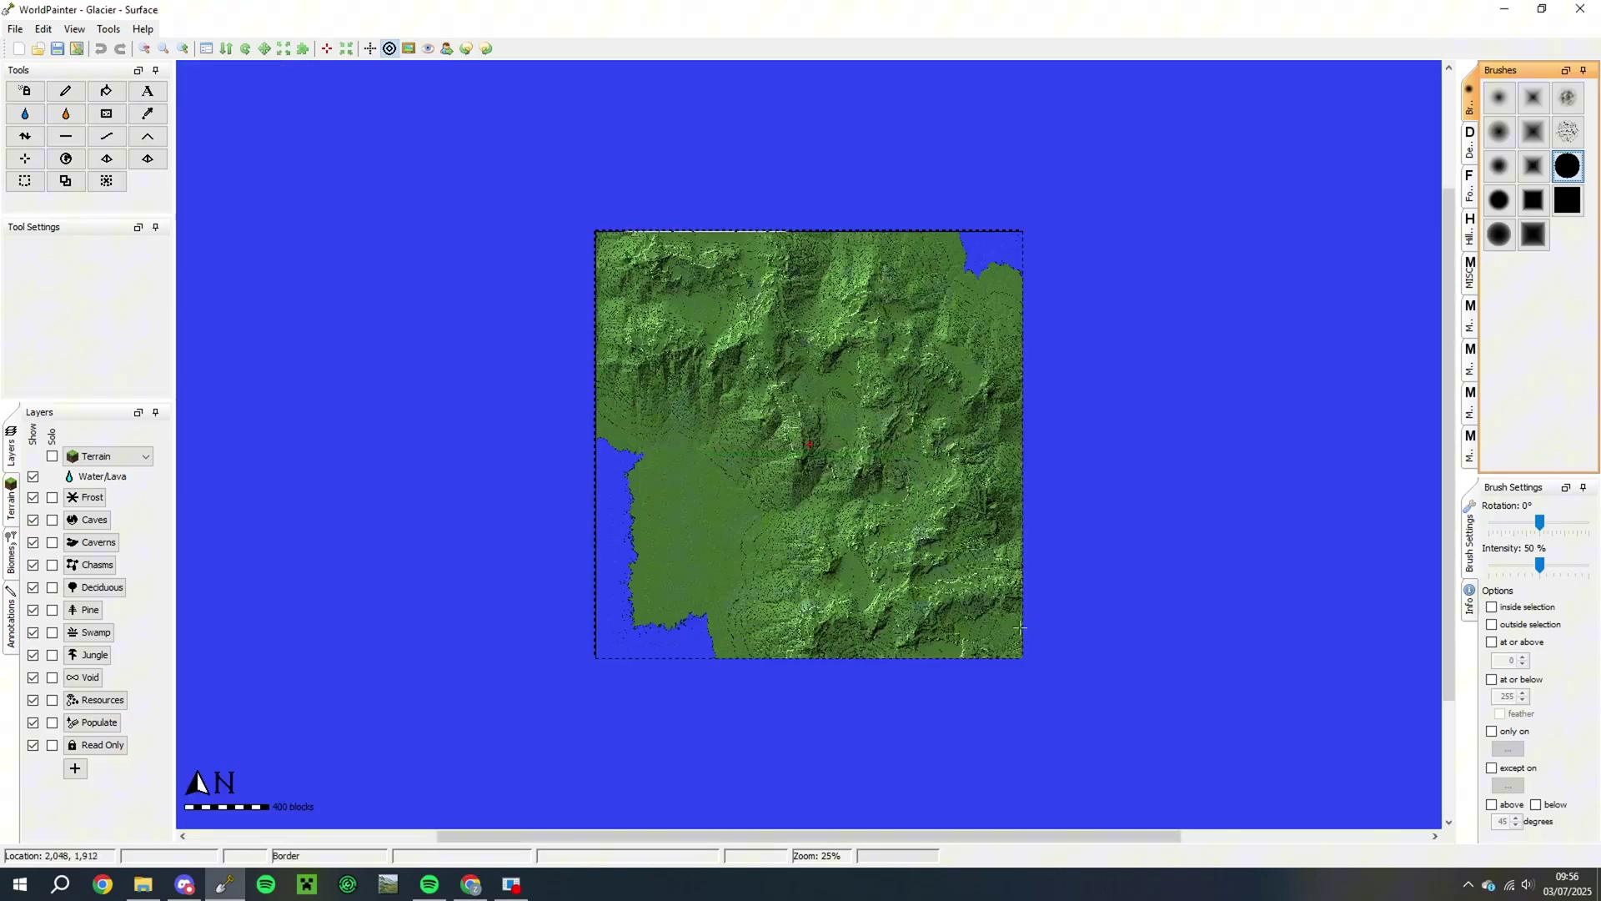
pyautogui.click(74, 28)
pyautogui.click(108, 251)
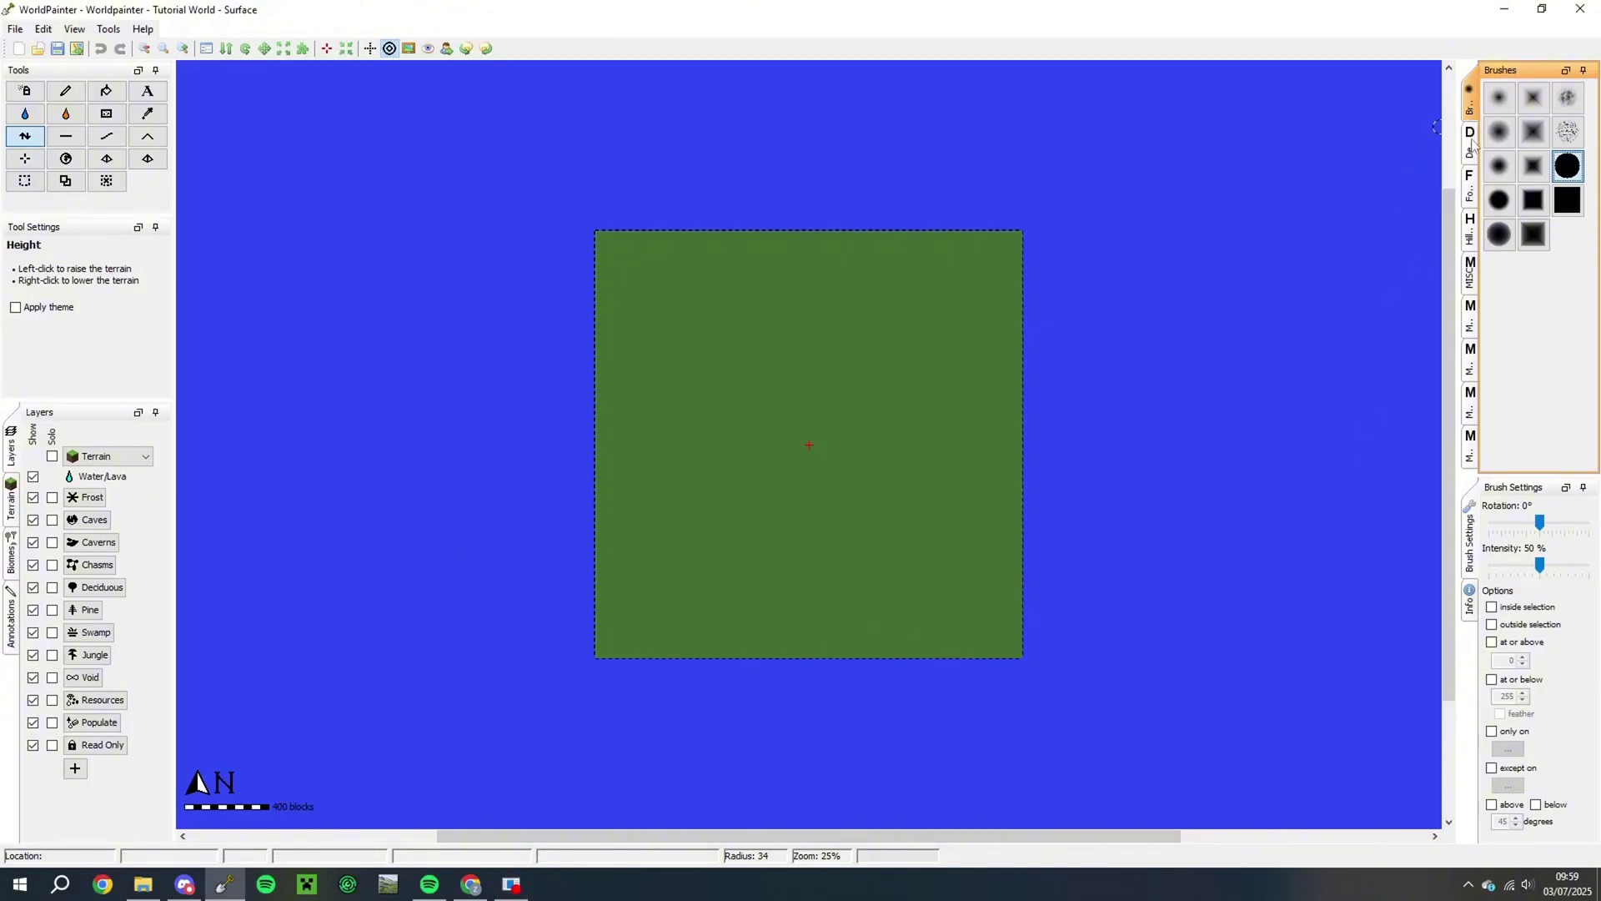
# Browse the custom brush groups, settle on Mountains - 1, and set the brush intensity to 100 %
pyautogui.click(1471, 188)
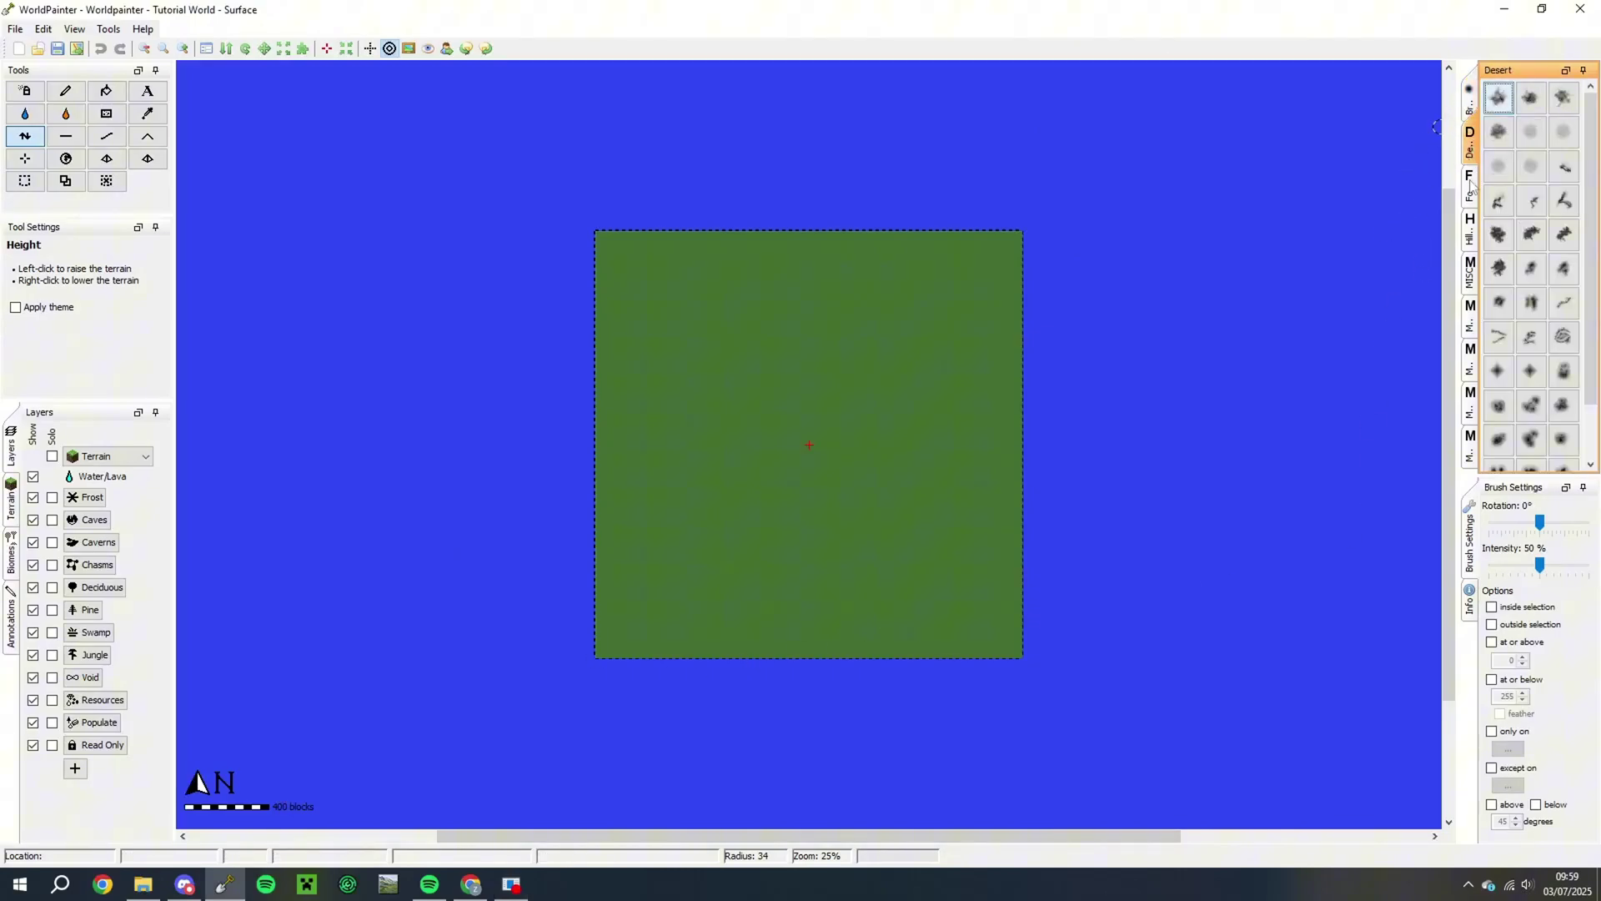
pyautogui.click(1472, 233)
pyautogui.click(1472, 275)
pyautogui.click(1471, 317)
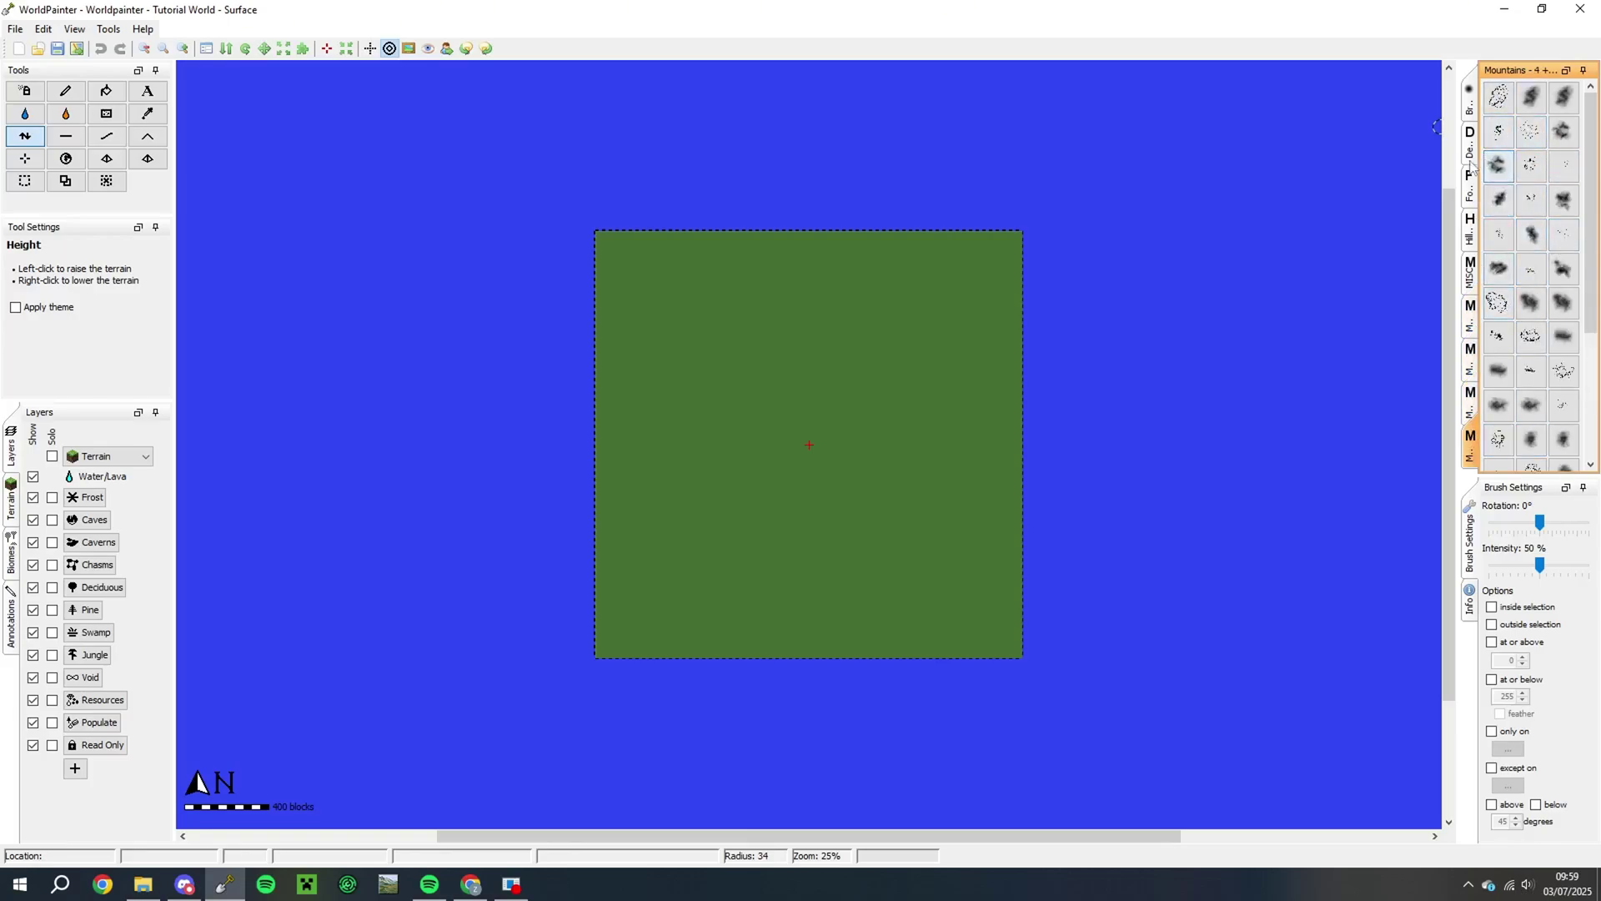
pyautogui.click(1471, 321)
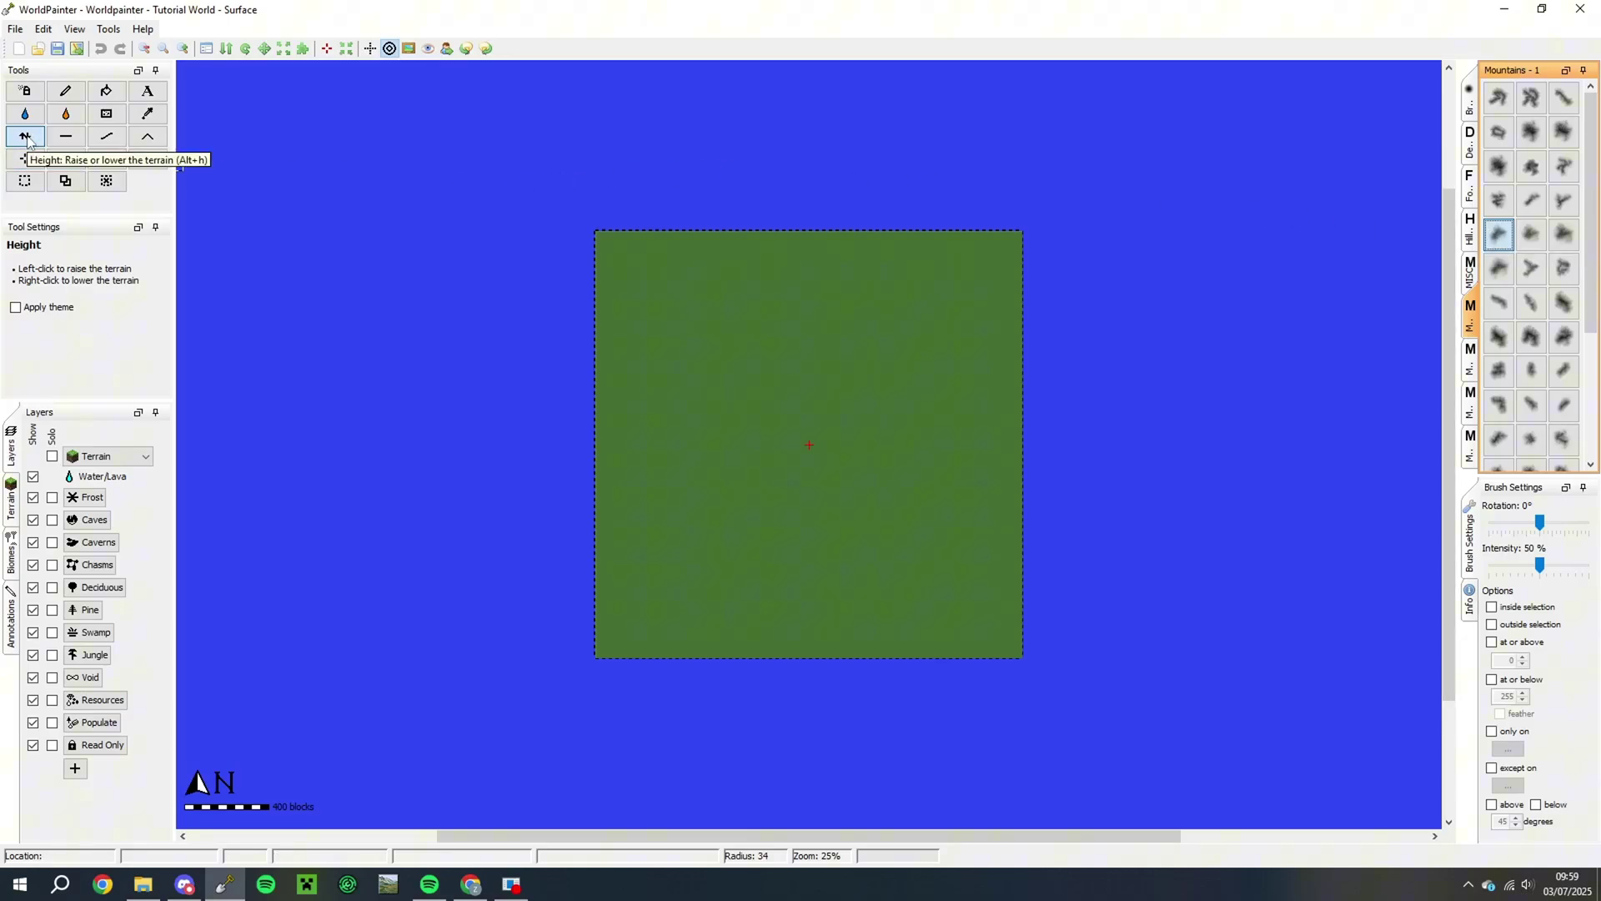
pyautogui.moveTo(1539, 564); pyautogui.dragTo(1592, 564)
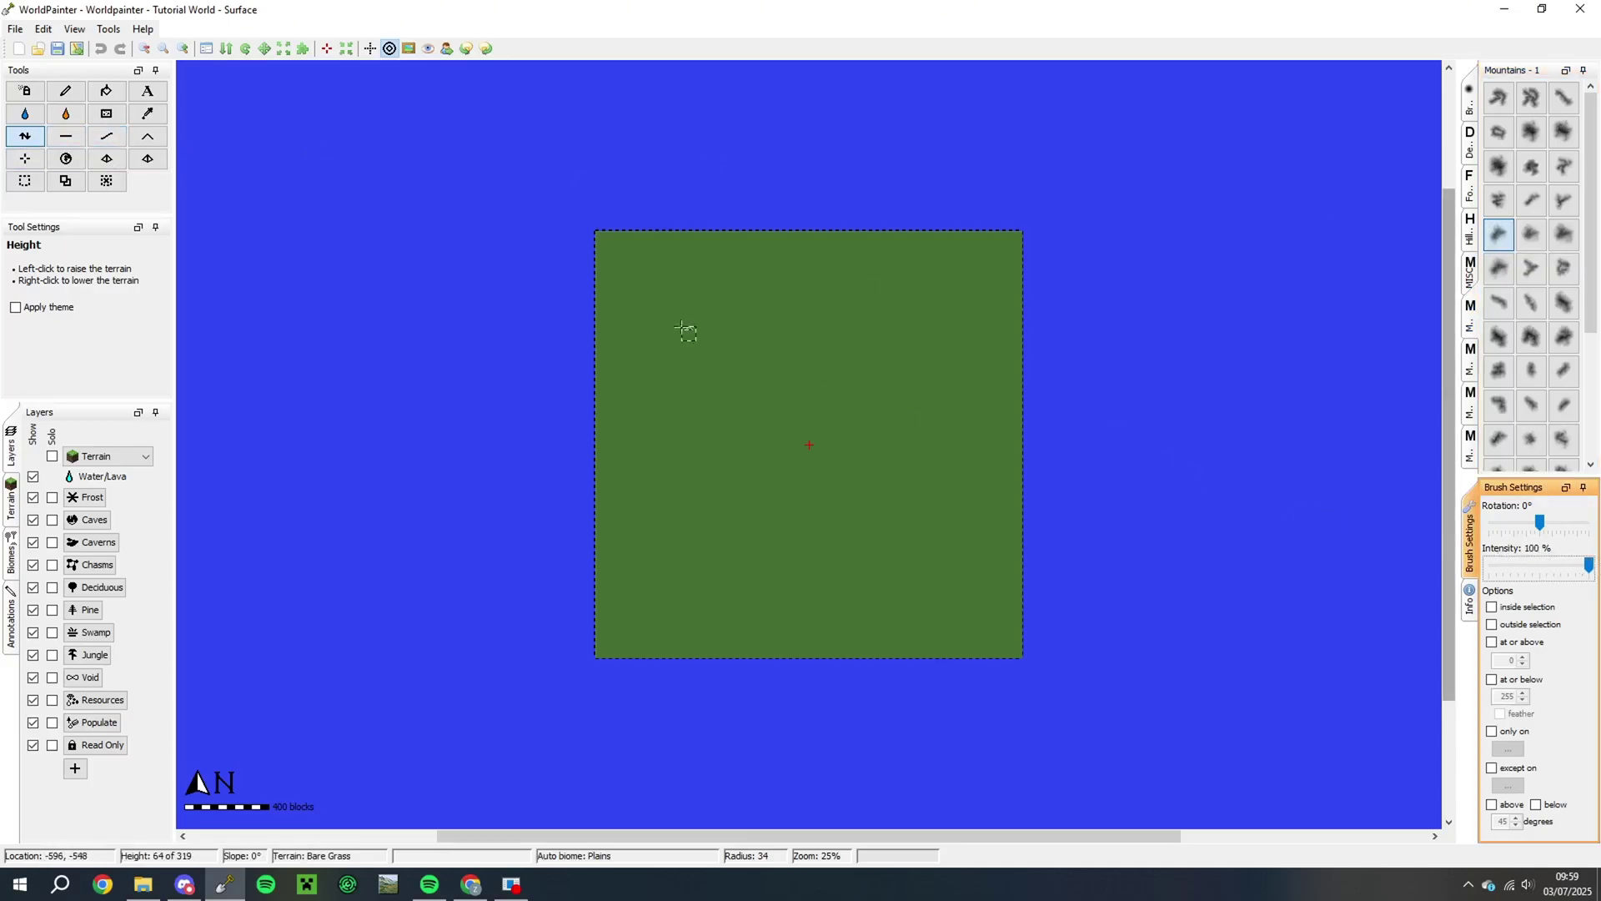
# Lower the terrain along the flat map's edges with a smaller mountain brush to carve out the sea
pyautogui.scroll(-20, 675, 323)
pyautogui.moveTo(624, 197)
pyautogui.mouseDown(button='right')
pyautogui.moveTo(779, 272)
pyautogui.moveTo(954, 468)
pyautogui.moveTo(623, 511)
pyautogui.moveTo(635, 632)
pyautogui.moveTo(983, 521)
pyautogui.moveTo(887, 461)
pyautogui.mouseUp(button='right')
pyautogui.scroll(-5, 635, 632)
pyautogui.keyDown('ctrl'); pyautogui.scroll(1, 691, 576); pyautogui.keyUp('ctrl')
pyautogui.moveTo(691, 576); pyautogui.dragTo(779, 343, button='middle')
# Level a short stretch of terrain with the Flatten tool and return to the Height tool
pyautogui.click(66, 136)
pyautogui.moveTo(626, 443); pyautogui.dragTo(663, 446)
pyautogui.click(25, 136)
# Lower more terrain around the landmass to form an irregular coastline with bays and inlets
pyautogui.moveTo(894, 309); pyautogui.dragTo(800, 396, button='middle')
pyautogui.scroll(-6, 404, 743)
pyautogui.moveTo(364, 333); pyautogui.dragTo(388, 637, button='middle')
pyautogui.scroll(11, 388, 308)
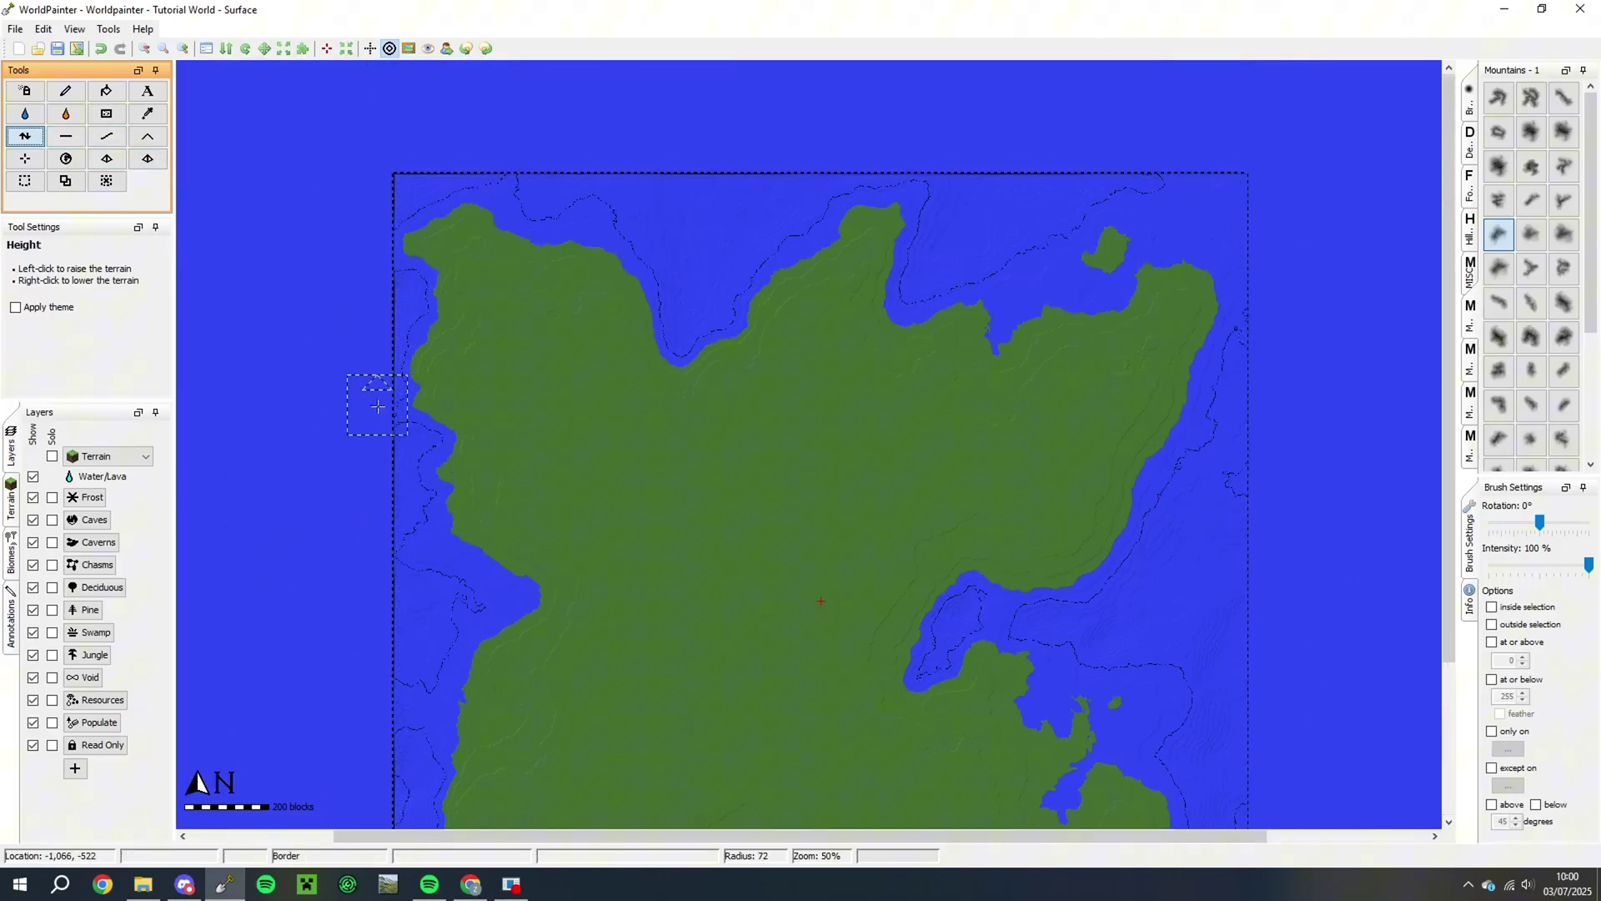
pyautogui.moveTo(1233, 496); pyautogui.dragTo(1031, 667, button='right')
pyautogui.scroll(-4, 1031, 668)
pyautogui.moveTo(1114, 633); pyautogui.dragTo(1012, 426, button='middle')
pyautogui.scroll(9, 1021, 417)
pyautogui.click(1046, 416)
pyautogui.hotkey('ctrl', 'z')
# Raise dune terrain across the northwestern part of the landmass with the Desert Dunes1 brush
pyautogui.keyDown('ctrl'); pyautogui.scroll(-1, 881, 394); pyautogui.keyUp('ctrl')
pyautogui.keyDown('ctrl'); pyautogui.scroll(1, 834, 358); pyautogui.keyUp('ctrl')
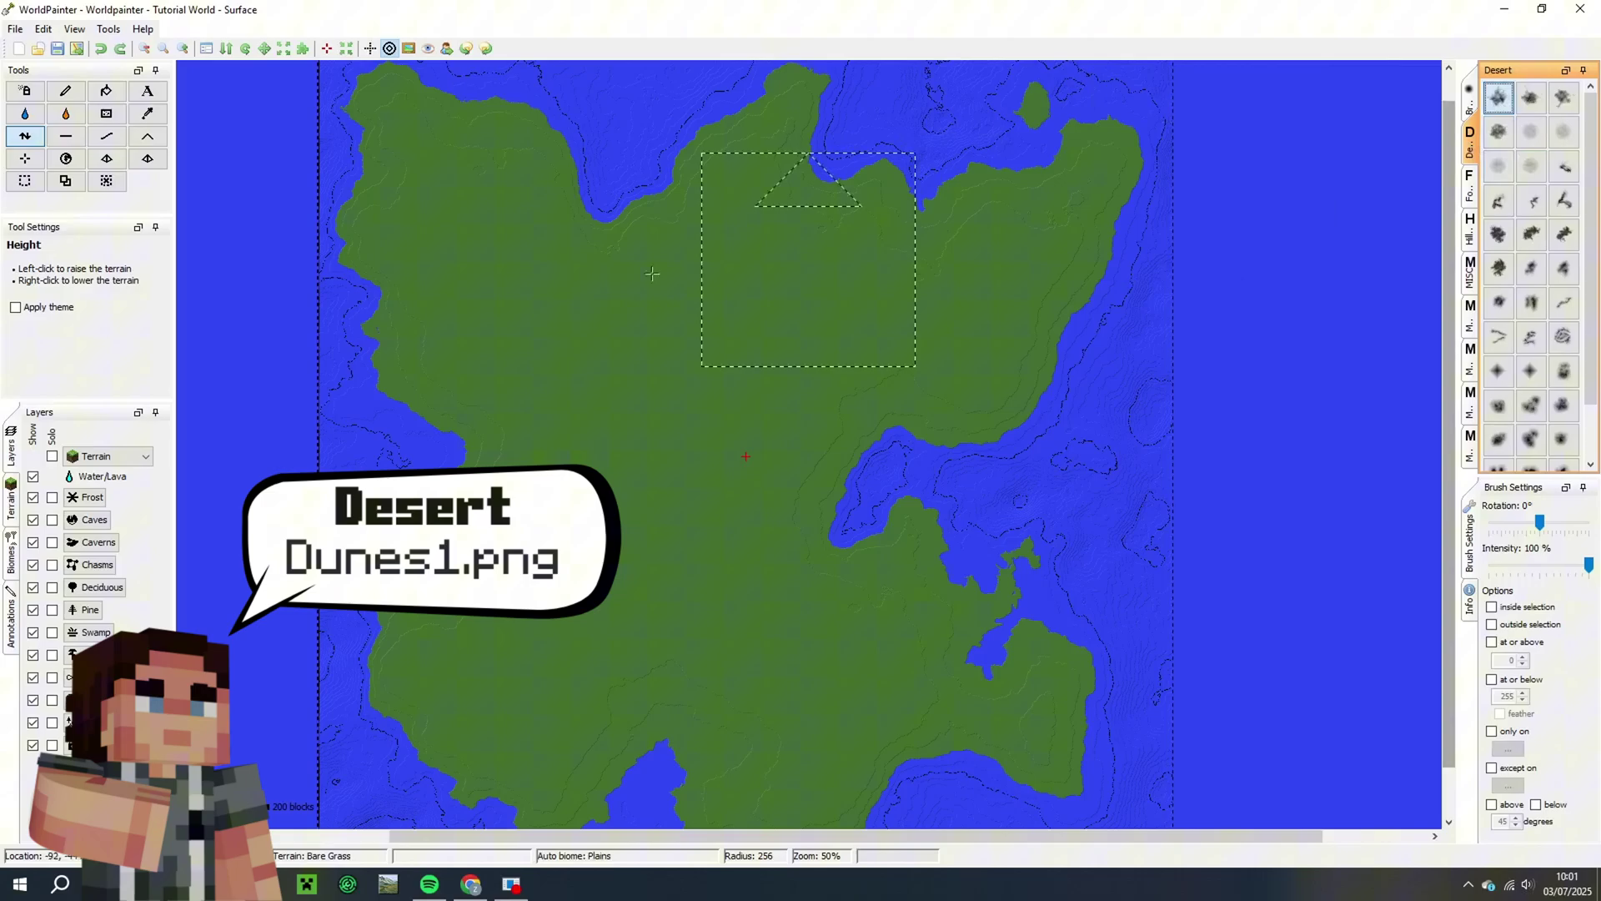
pyautogui.click(501, 350)
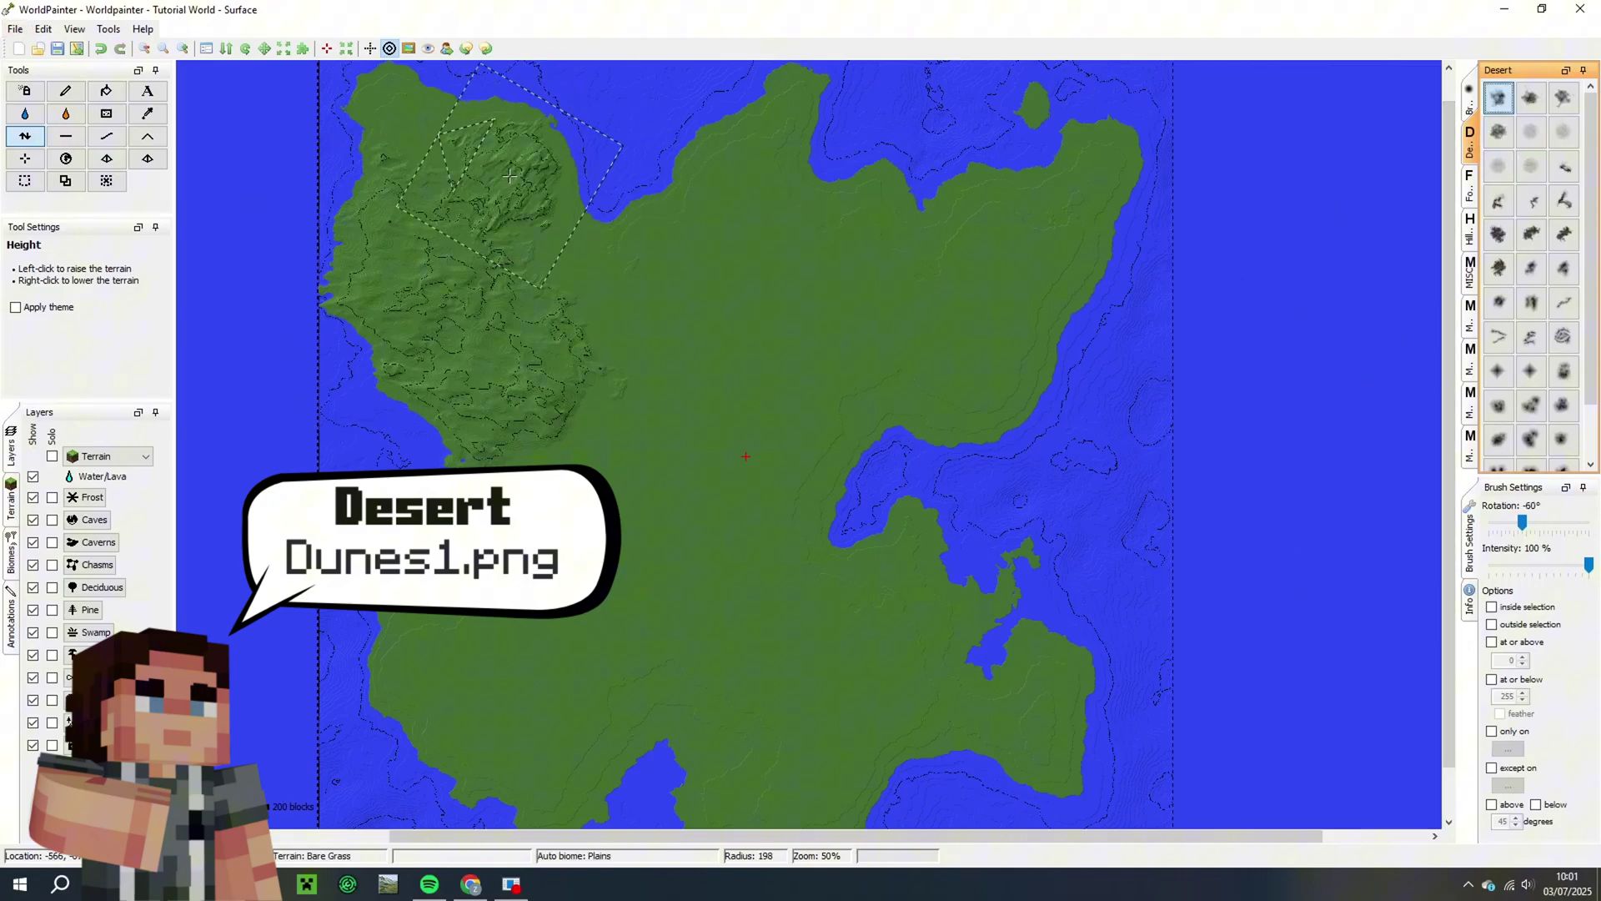
pyautogui.moveTo(584, 250); pyautogui.dragTo(547, 363, button='middle')
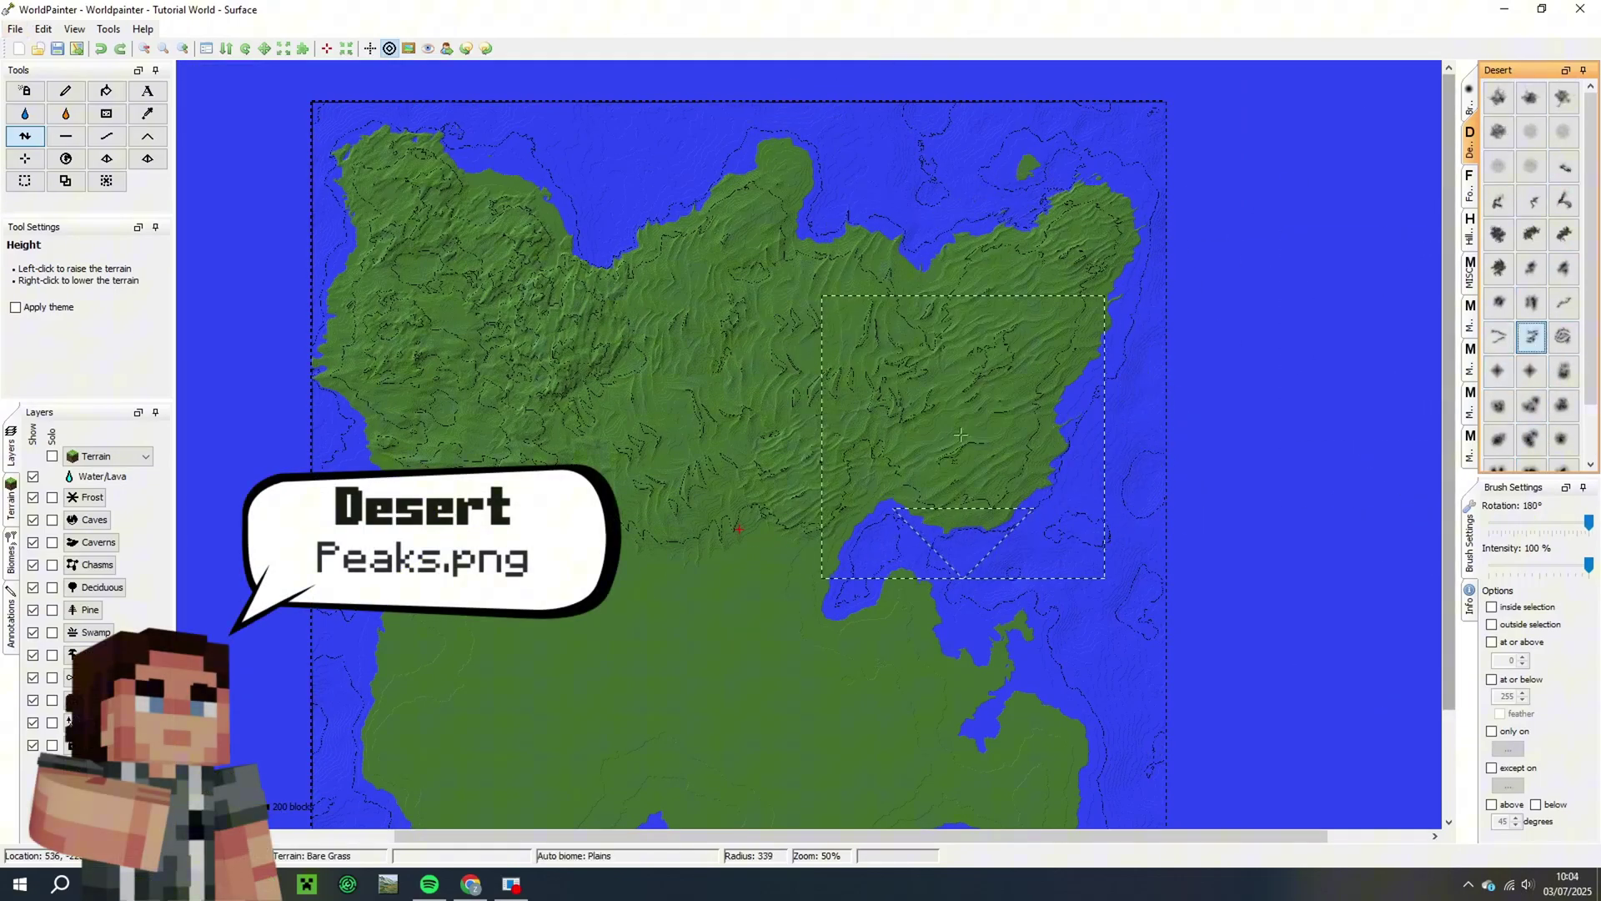
# Stamp rocky ranges in the east, on the northern coast and in the centre with the Desert Peaks brush
pyautogui.click(971, 421)
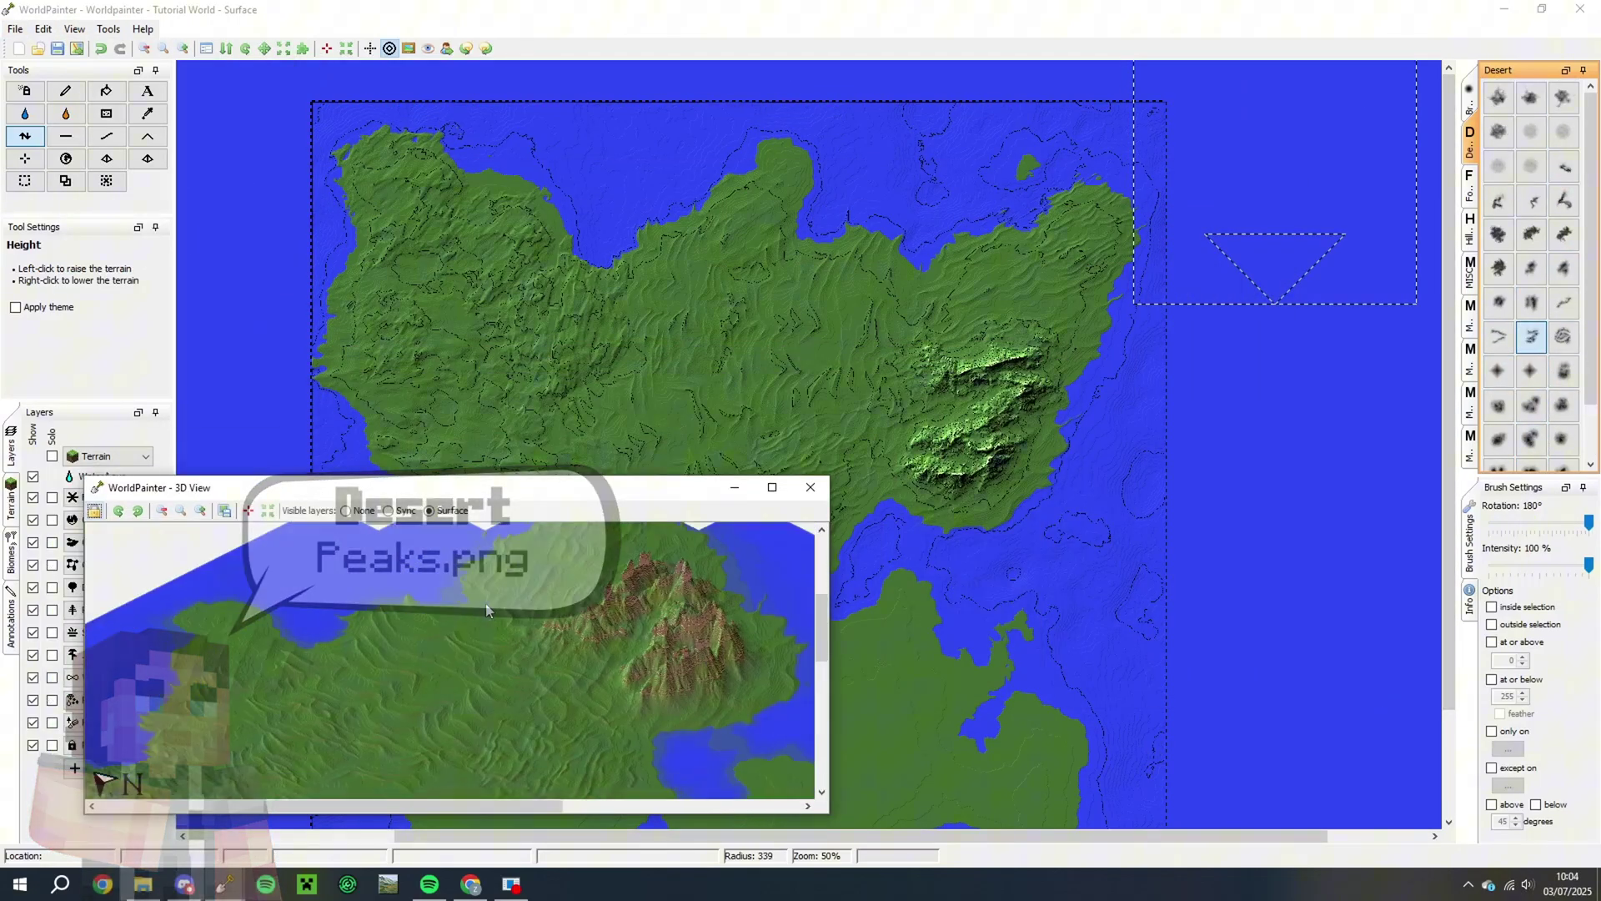
pyautogui.click(709, 243)
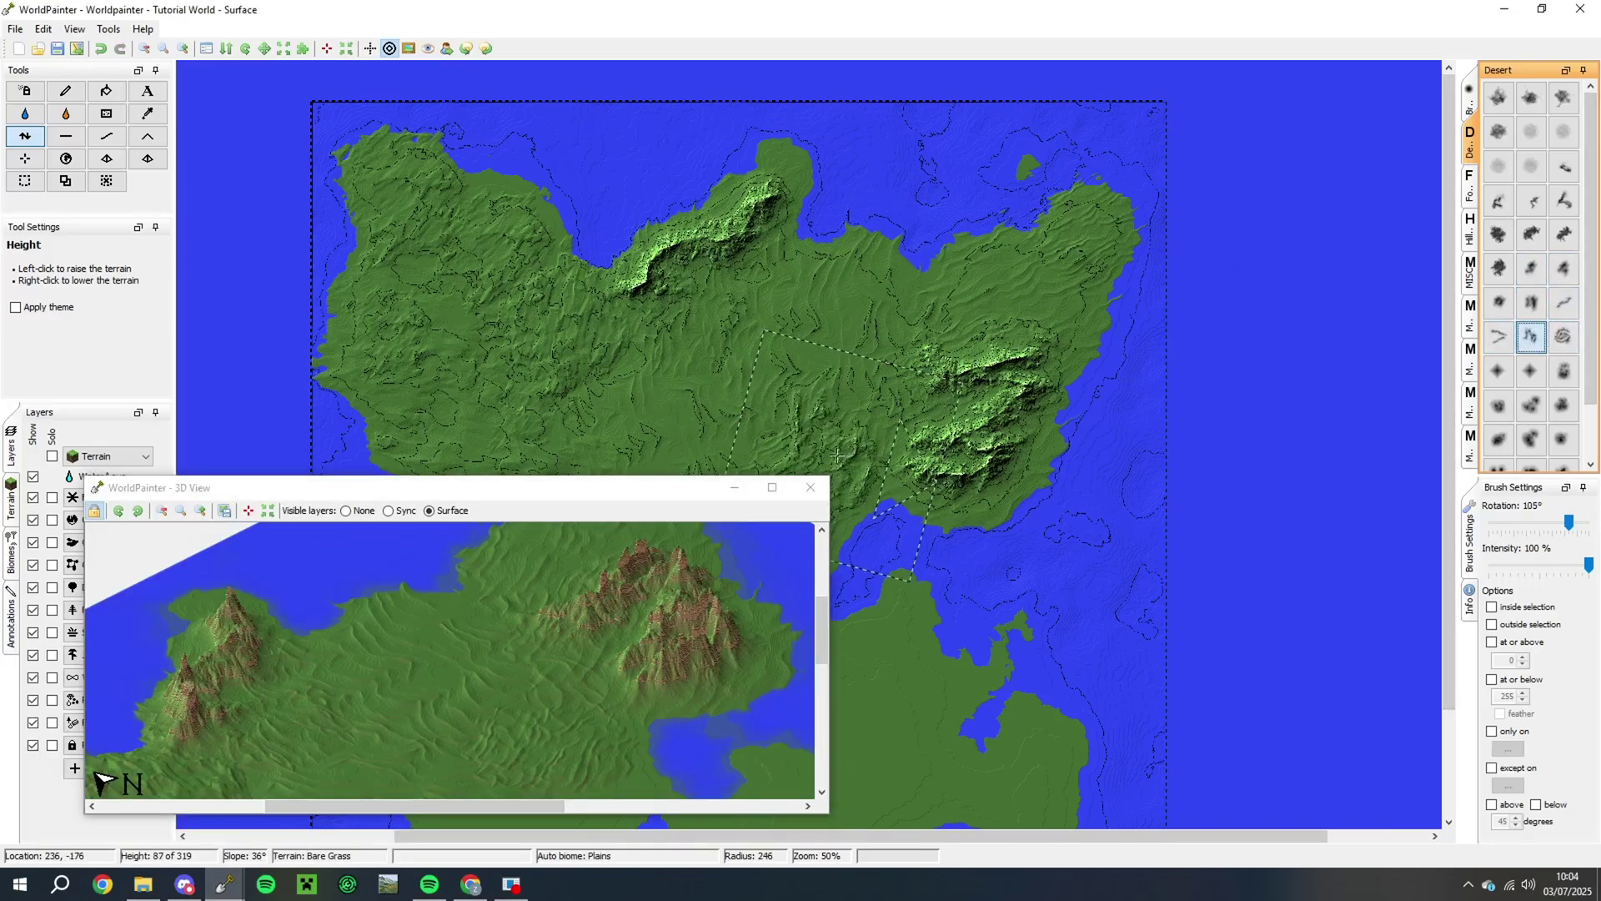
pyautogui.click(837, 456)
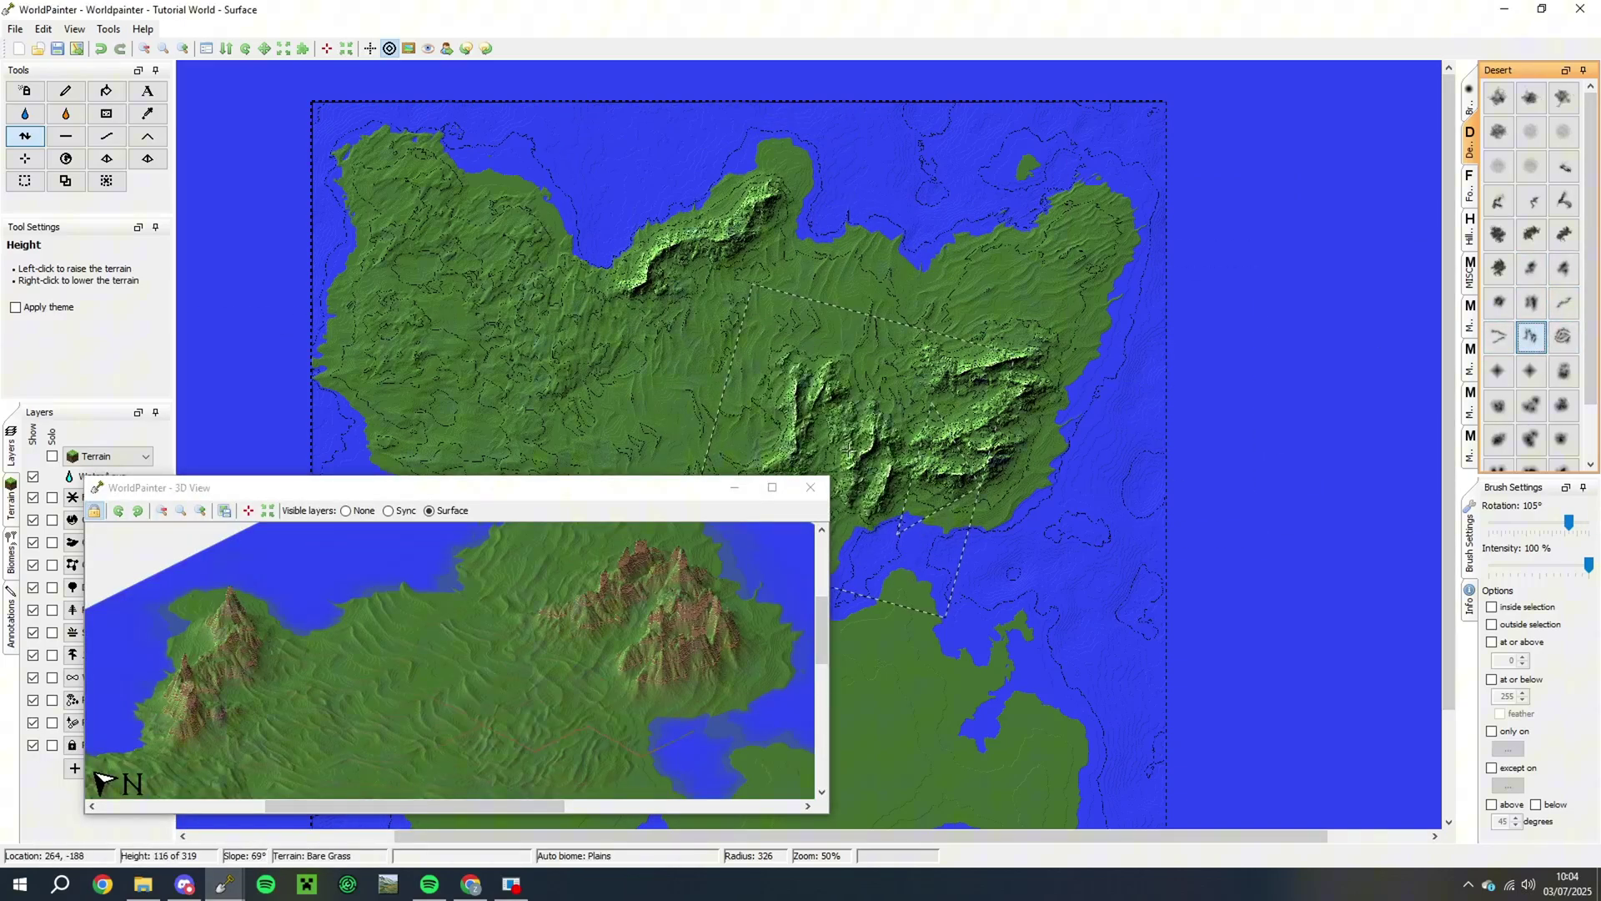
# Add a ridge along the northeastern headland with another Desert brush, reduced in size and rotated to fit
pyautogui.click(1562, 302)
pyautogui.scroll(-2, 1076, 292)
pyautogui.keyDown('alt'); pyautogui.scroll(-3, 1060, 283); pyautogui.keyUp('alt')
pyautogui.click(1056, 282)
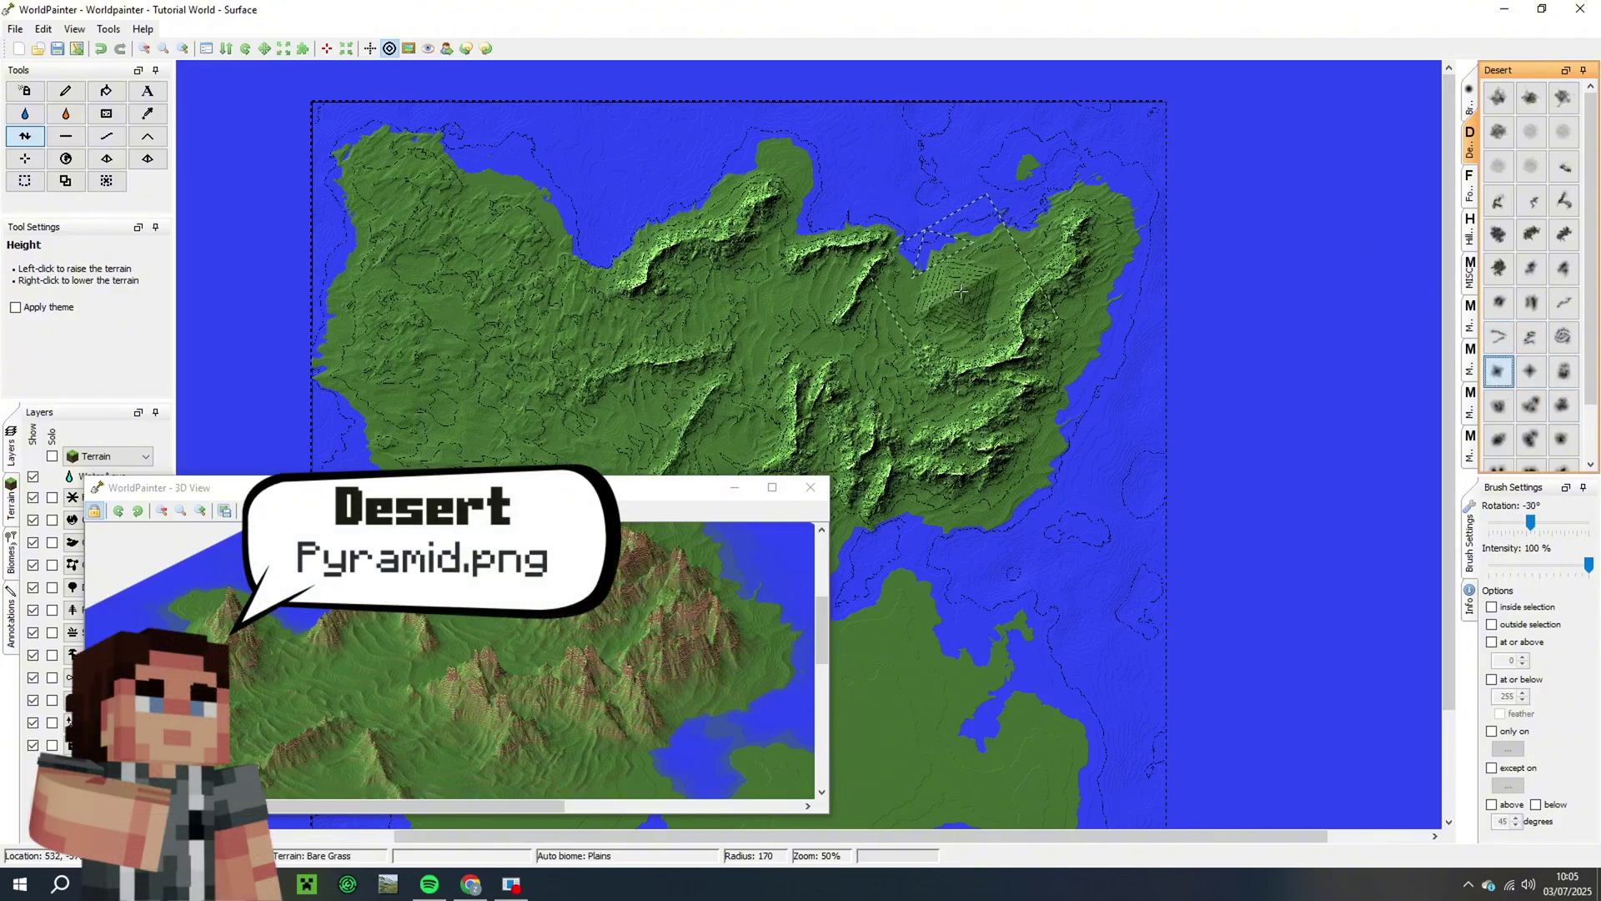
# Place small pyramids on the open ground west of the northeastern ridge with the Desert Pyramid brush
pyautogui.scroll(-5, 968, 290)
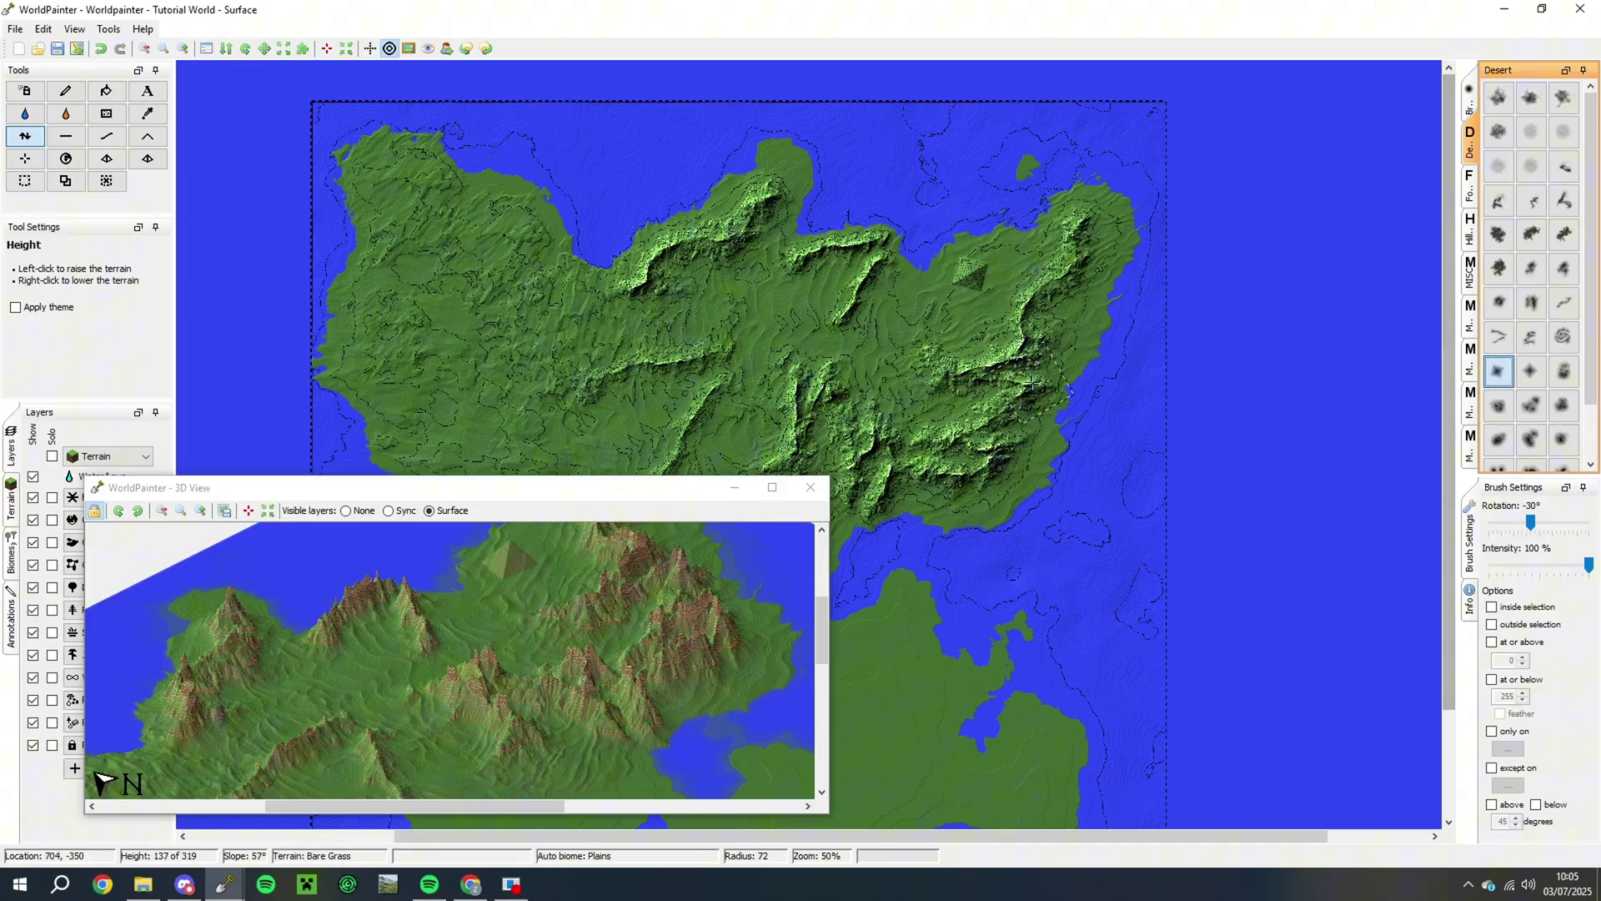
pyautogui.keyDown('alt'); pyautogui.scroll(-2, 970, 311); pyautogui.keyUp('alt')
pyautogui.scroll(-2, 970, 311)
pyautogui.click(968, 311)
pyautogui.scroll(-1, 543, 561)
pyautogui.moveTo(523, 647)
pyautogui.mouseDown()
pyautogui.moveTo(543, 561)
pyautogui.moveTo(537, 612)
pyautogui.mouseUp()
# Build up the small island off the northeastern coast with two rotated Desert brushes
pyautogui.click(1564, 166)
pyautogui.scroll(-5, 1031, 163)
pyautogui.keyDown('alt'); pyautogui.scroll(-3, 1033, 167); pyautogui.keyUp('alt')
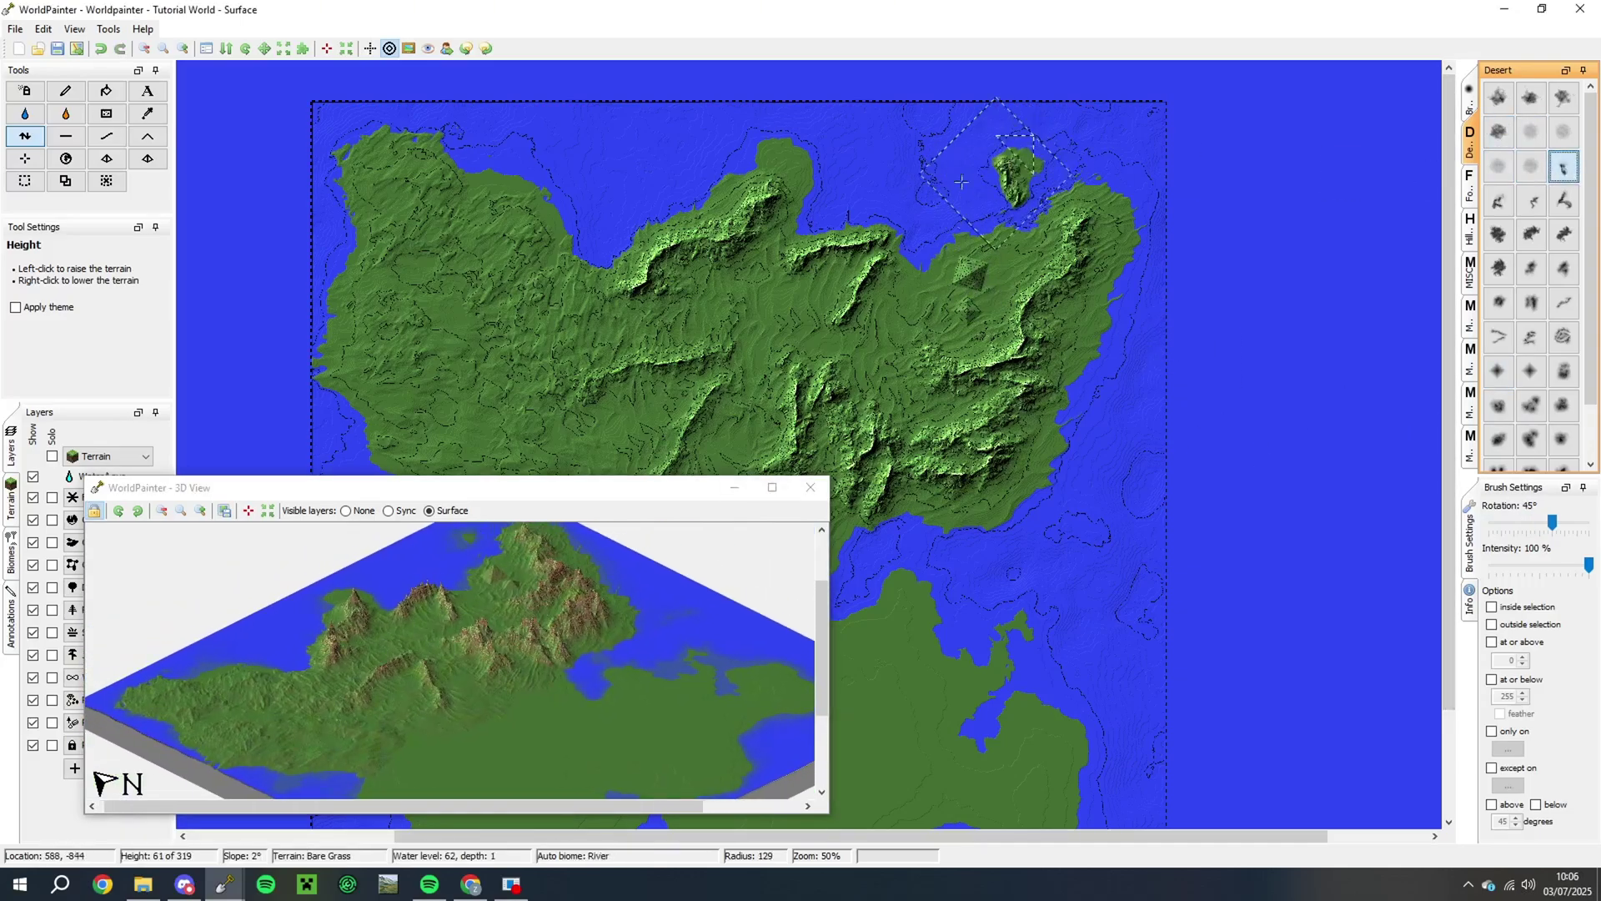
pyautogui.click(1531, 337)
pyautogui.scroll(1, 1017, 179)
pyautogui.keyDown('shift'); pyautogui.scroll(-2, 1018, 179); pyautogui.keyUp('shift')
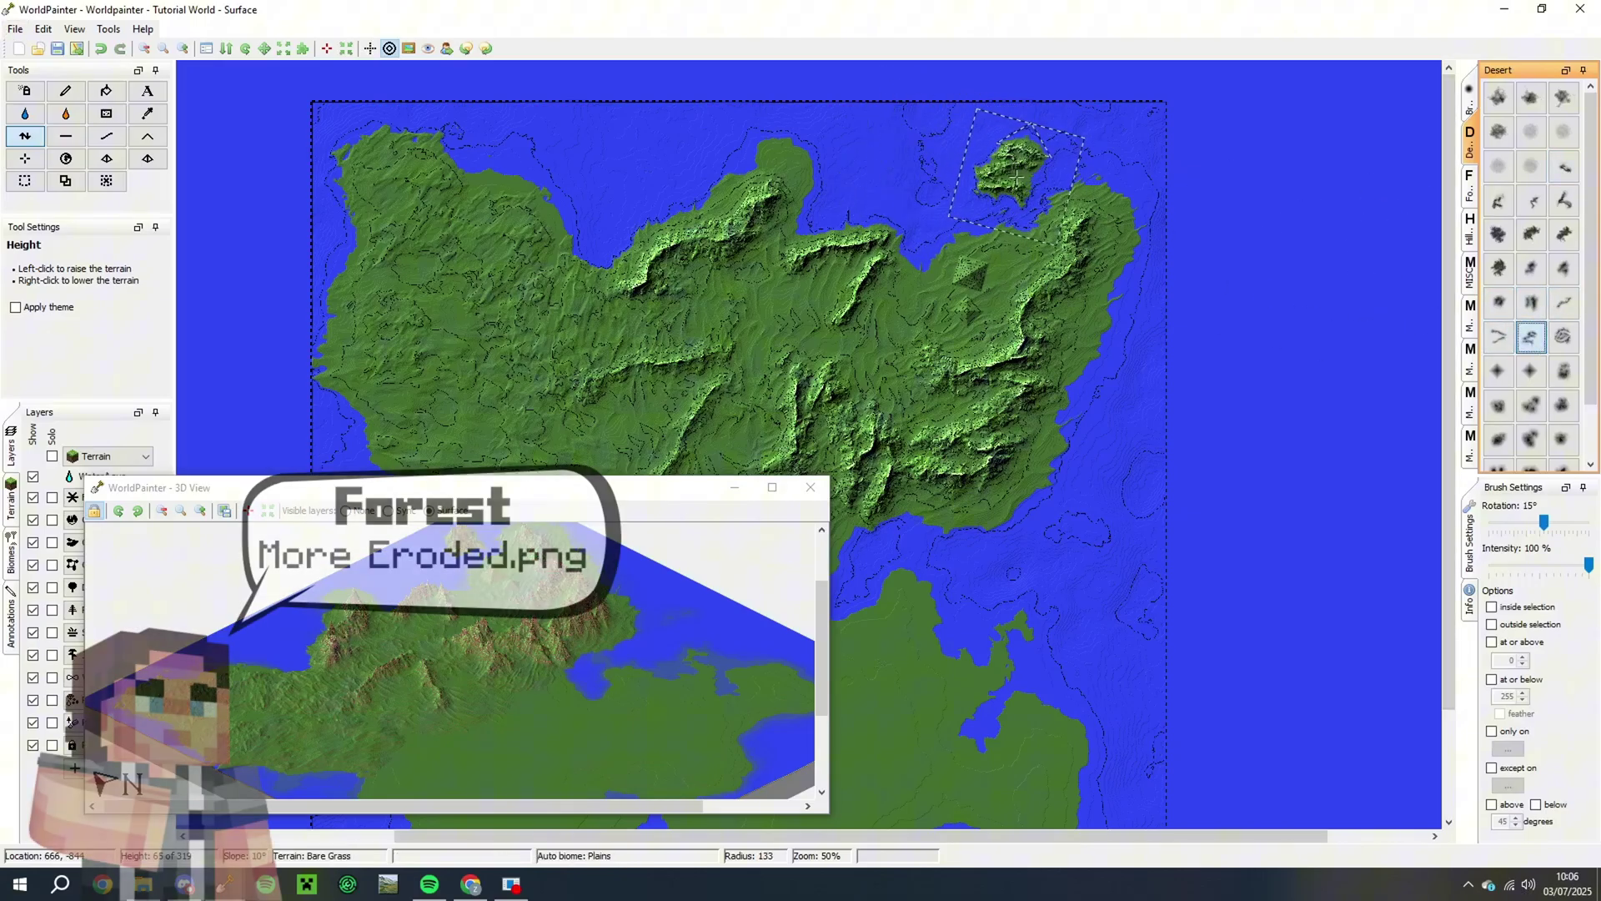
# Move the 3D View window over the northern terrain and bring the flat southern land into view in both windows
pyautogui.moveTo(959, 633)
pyautogui.mouseDown(button='middle')
pyautogui.moveTo(1065, 228)
pyautogui.moveTo(1029, 515)
pyautogui.moveTo(1053, 480)
pyautogui.mouseUp(button='middle')
pyautogui.moveTo(631, 487); pyautogui.dragTo(726, 75)
pyautogui.moveTo(754, 367); pyautogui.dragTo(694, 270)
pyautogui.moveTo(976, 467); pyautogui.dragTo(943, 523, button='middle')
# Stamp low hills along the western side of the southern land with the enlarged Forest More Eroded brush
pyautogui.click(1471, 238)
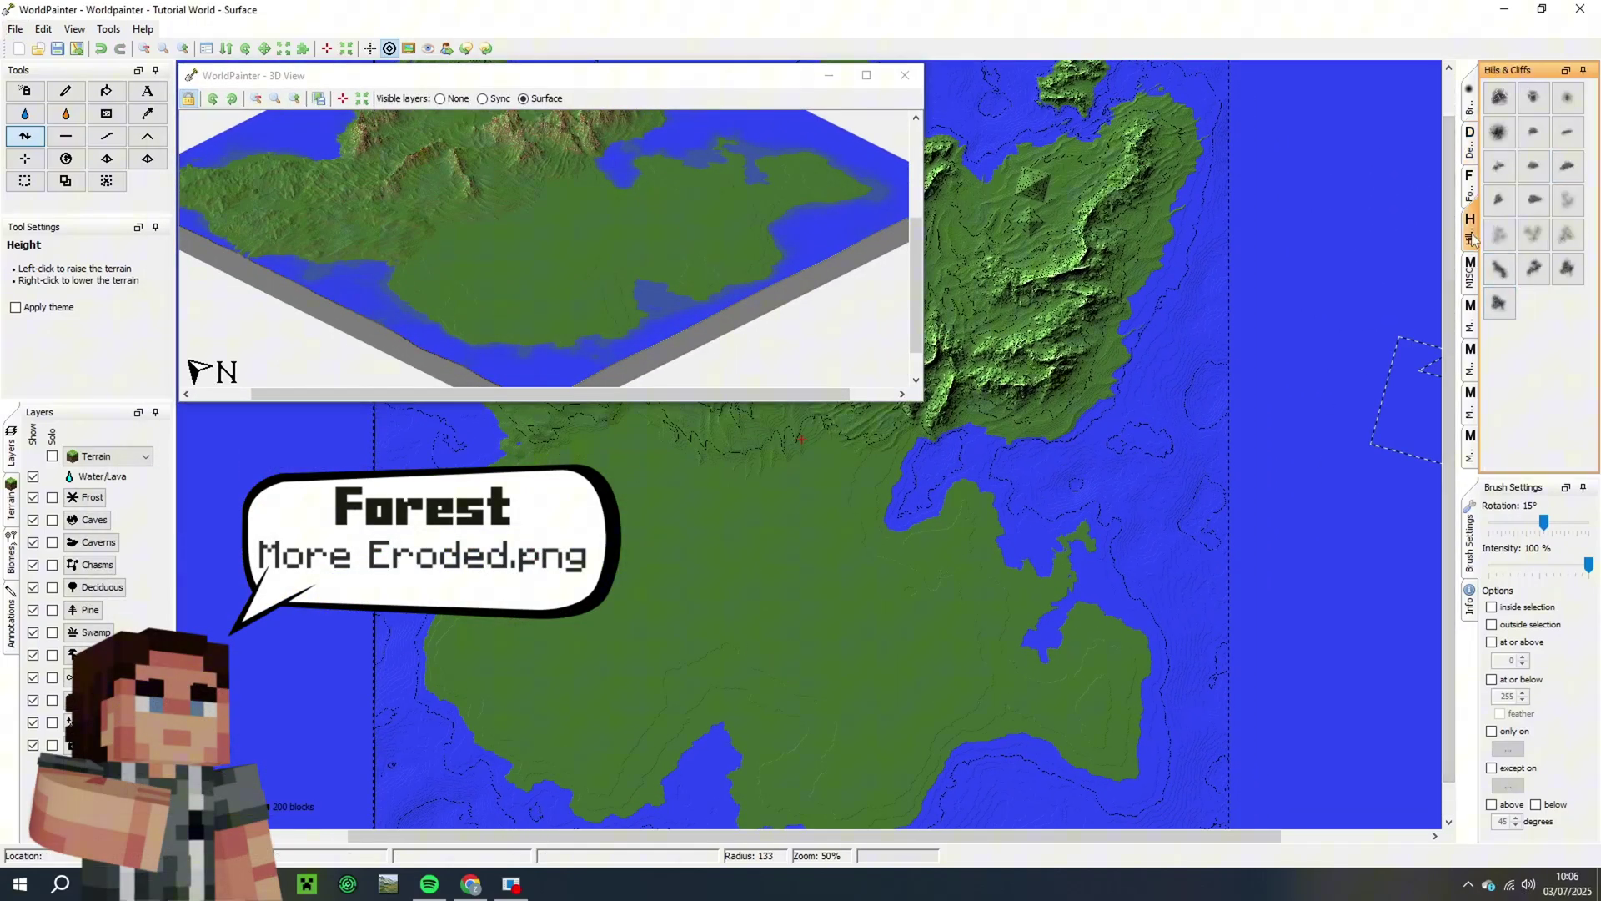
pyautogui.click(1533, 235)
pyautogui.scroll(10, 1418, 359)
pyautogui.click(1469, 187)
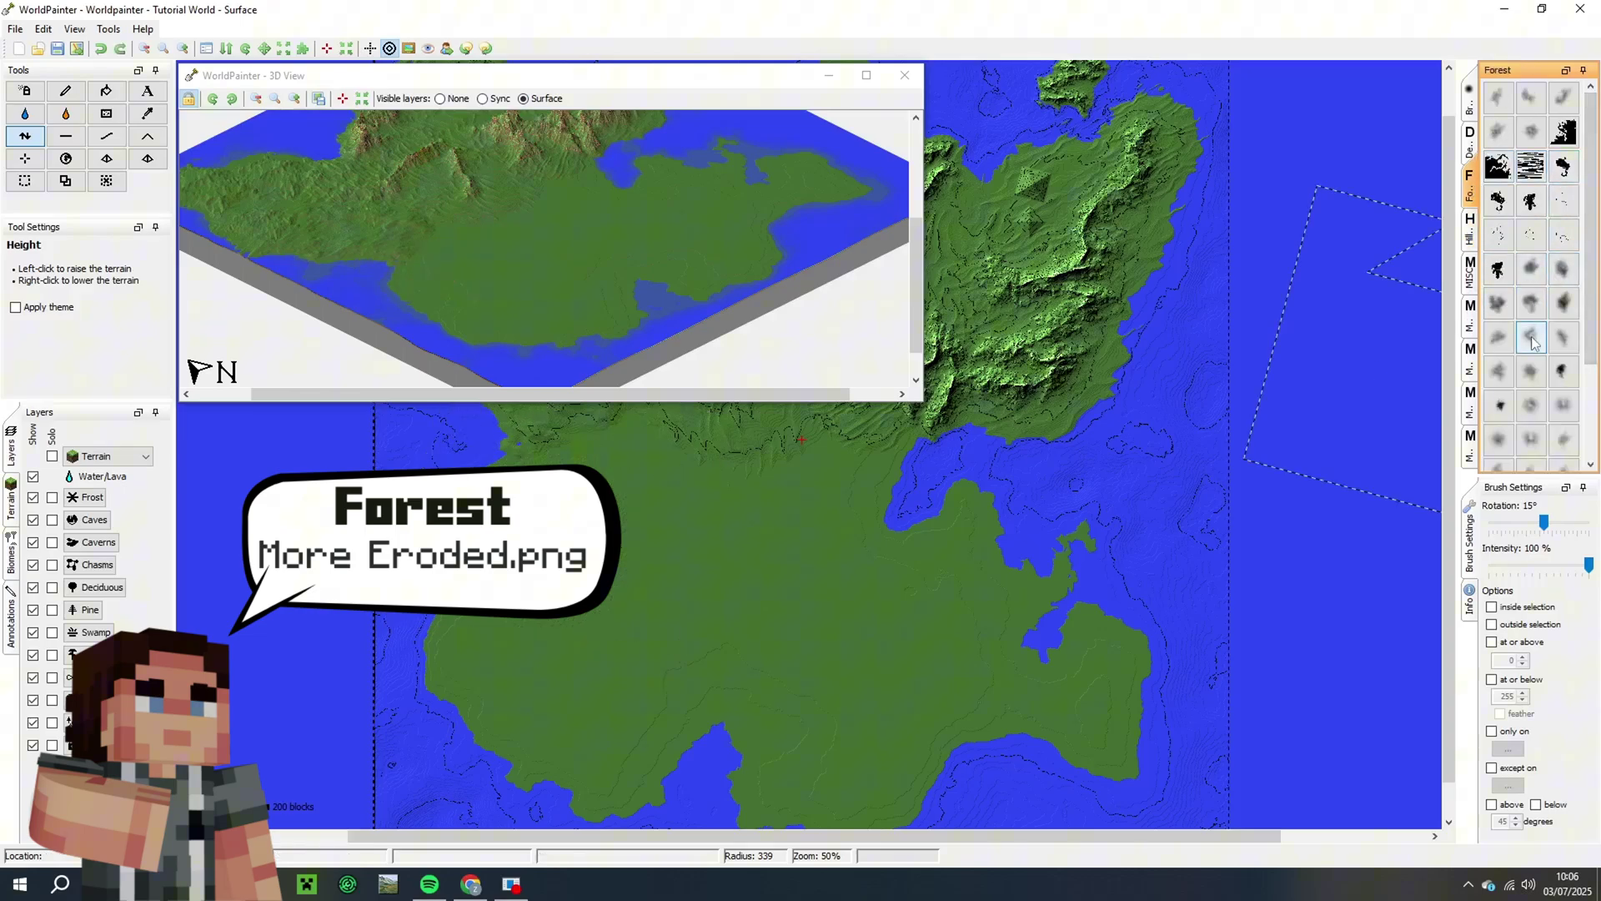
pyautogui.click(1499, 337)
pyautogui.scroll(2, 1419, 303)
pyautogui.keyDown('shift'); pyautogui.scroll(-3, 1420, 303); pyautogui.keyUp('shift')
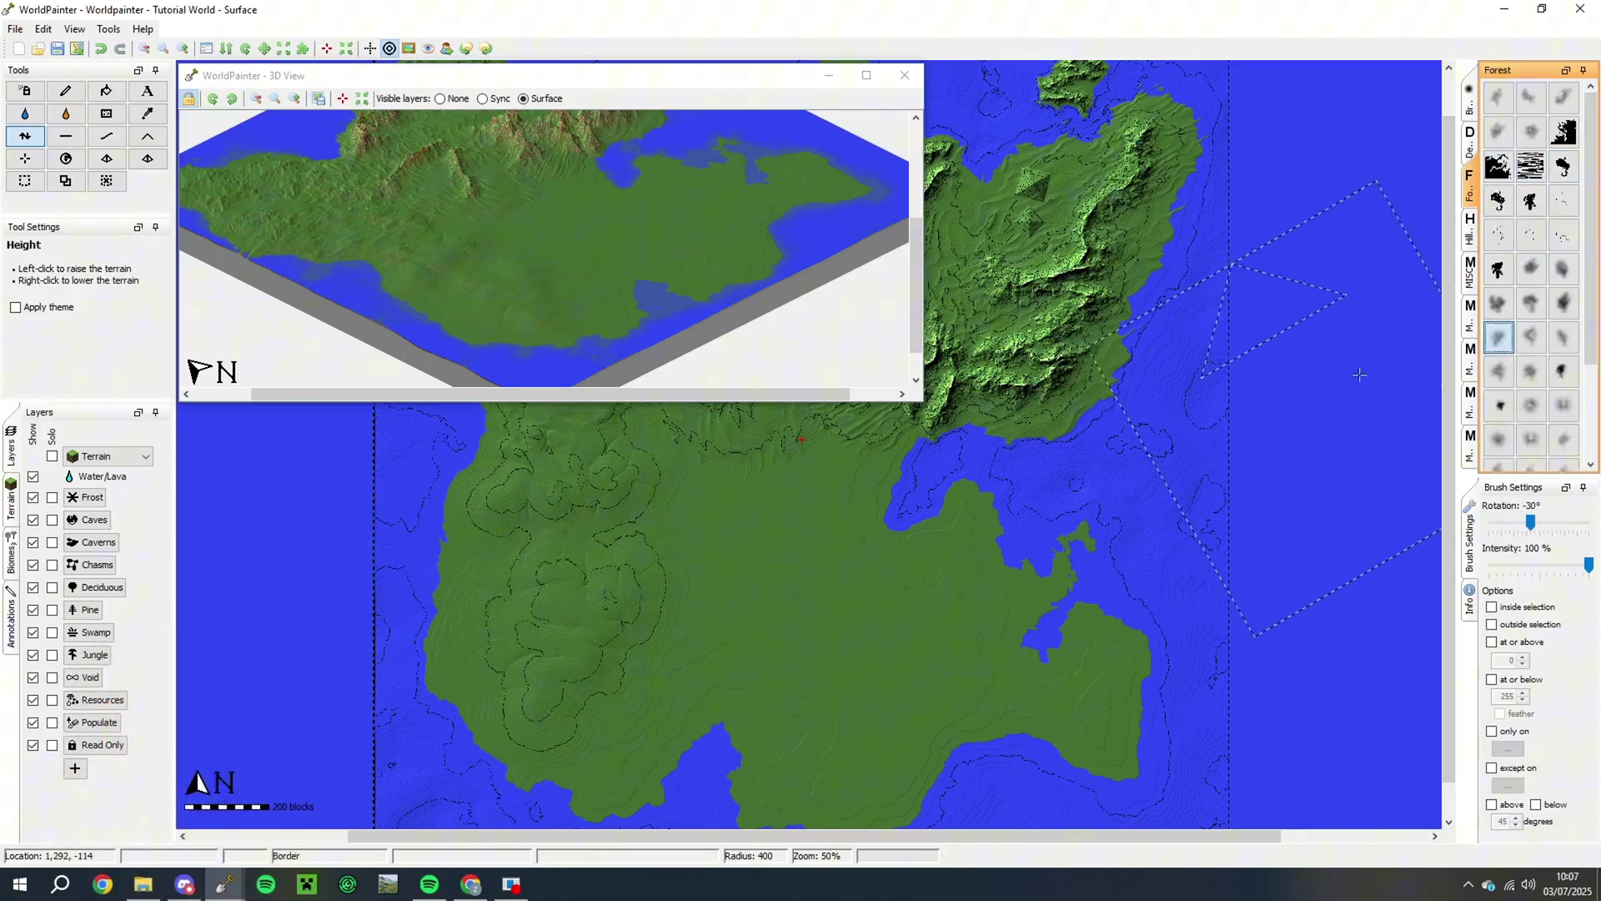
# Stamp hills in the south-centre and southwest of the southern land with other Forest brushes
pyautogui.click(1531, 337)
pyautogui.scroll(-1, 737, 625)
pyautogui.click(1564, 337)
pyautogui.moveTo(1084, 626); pyautogui.dragTo(1047, 481, button='middle')
pyautogui.keyDown('shift'); pyautogui.scroll(1, 823, 588); pyautogui.keyUp('shift')
pyautogui.click(823, 588)
pyautogui.scroll(-5, 566, 598)
pyautogui.click(566, 598)
# Add rotated Forest hills on the western side and near the northern neck of the southern land
pyautogui.keyDown('shift'); pyautogui.scroll(9, 566, 598); pyautogui.keyUp('shift')
pyautogui.moveTo(717, 625); pyautogui.dragTo(775, 785, button='middle')
pyautogui.keyDown('shift'); pyautogui.scroll(-4, 521, 634); pyautogui.keyUp('shift')
pyautogui.scroll(-1, 521, 634)
pyautogui.click(522, 633)
pyautogui.scroll(1, 853, 500)
pyautogui.click(853, 496)
# Cover the southeastern peninsula with Forest hills at varied rotations
pyautogui.moveTo(1026, 679); pyautogui.dragTo(927, 617, button='middle')
pyautogui.keyDown('alt'); pyautogui.scroll(-4, 927, 617); pyautogui.keyUp('alt')
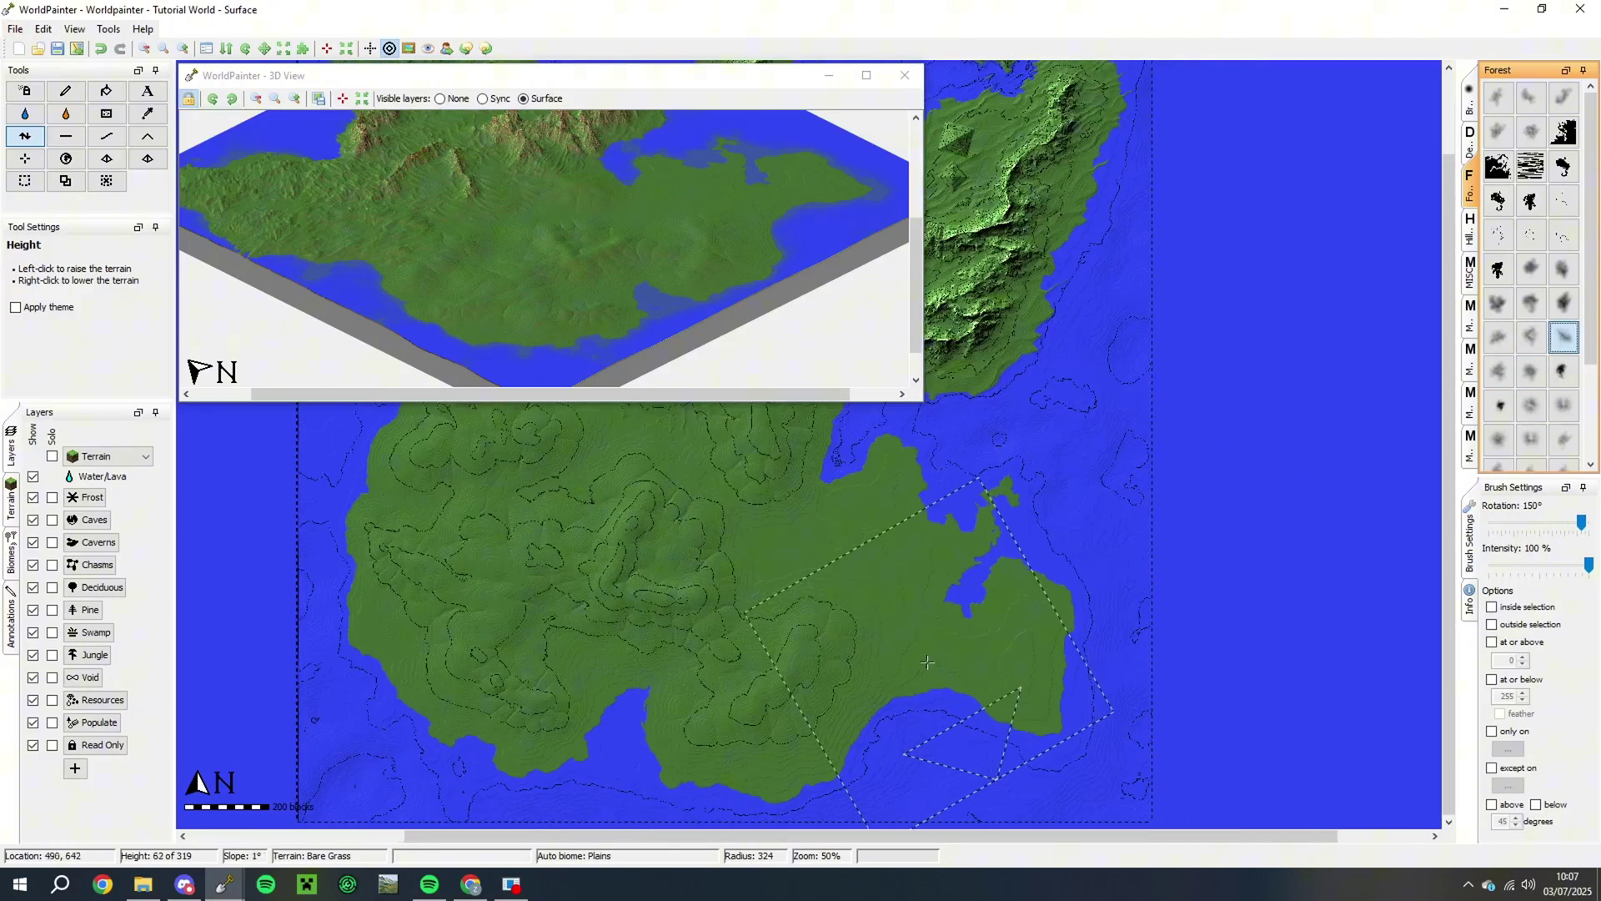
pyautogui.scroll(1, 938, 611)
pyautogui.keyDown('alt'); pyautogui.scroll(9, 938, 611); pyautogui.keyUp('alt')
pyautogui.click(938, 609)
pyautogui.keyDown('alt'); pyautogui.scroll(-9, 934, 596); pyautogui.keyUp('alt')
pyautogui.keyDown('shift'); pyautogui.scroll(-9, 934, 596); pyautogui.keyUp('shift')
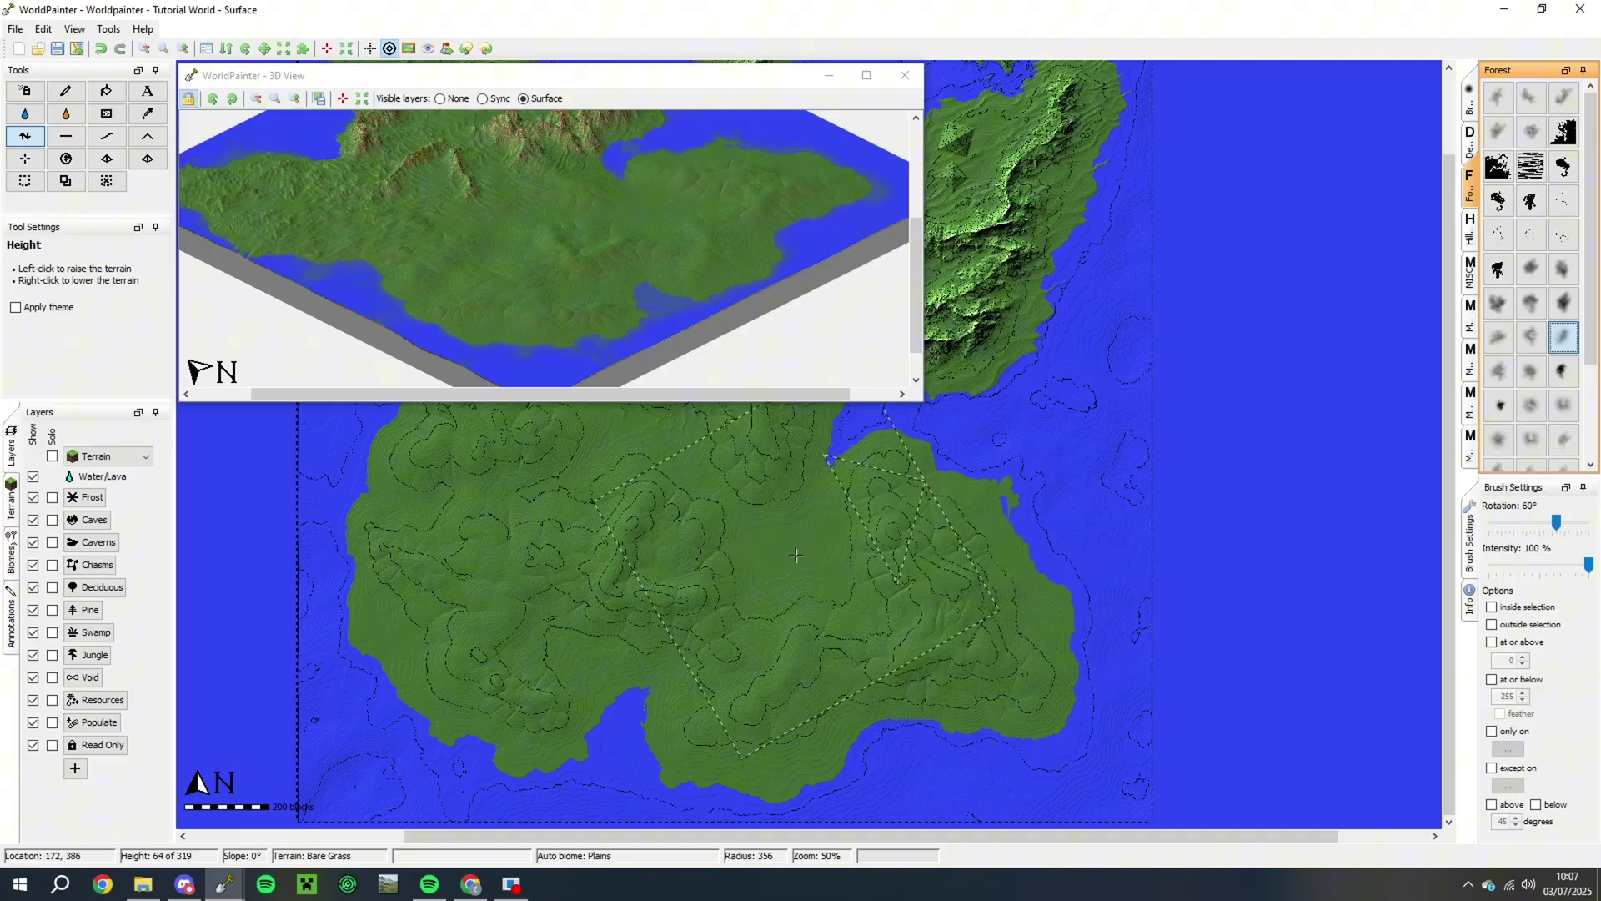
# Raise a large mountain on the southeastern peninsula with the Brush 3 - Natural brush from Mountain 4
pyautogui.moveTo(845, 598); pyautogui.dragTo(941, 626, button='middle')
pyautogui.scroll(1, 723, 340)
pyautogui.moveTo(392, 167); pyautogui.dragTo(713, 303)
pyautogui.scroll(-4, 713, 303)
pyautogui.moveTo(704, 225); pyautogui.dragTo(436, 286)
pyautogui.scroll(5, 436, 286)
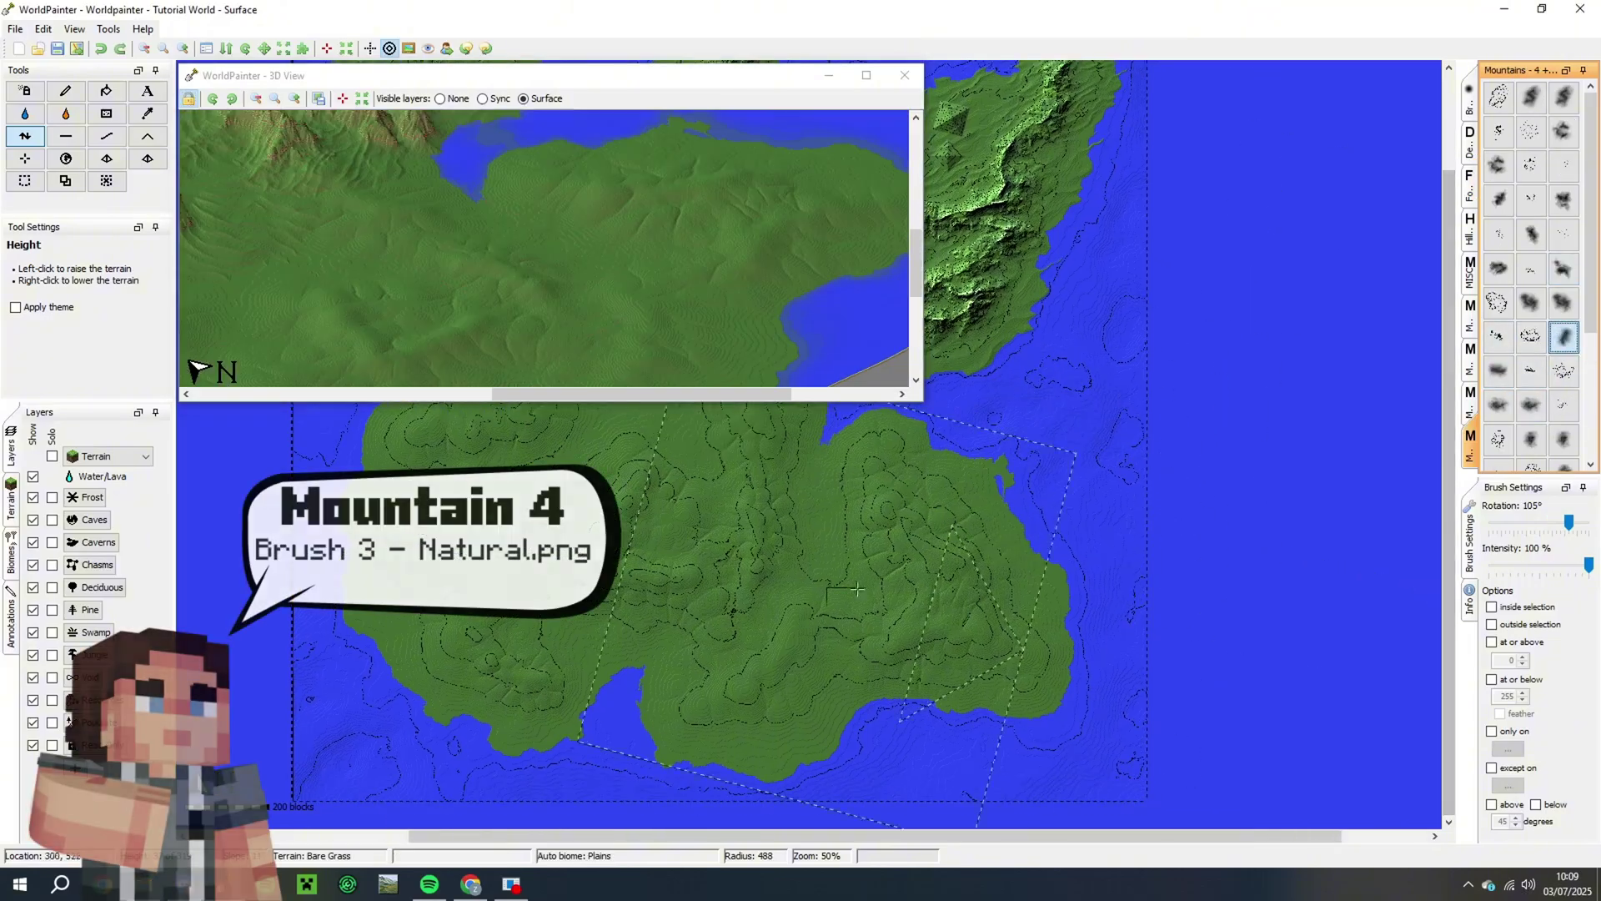
pyautogui.keyDown('alt'); pyautogui.scroll(-4, 892, 584); pyautogui.keyUp('alt')
pyautogui.moveTo(929, 580); pyautogui.dragTo(928, 579)
# Stamp a mountain west of the peninsula's massif with Brush 2 - Natural, rotated to 15°
pyautogui.keyDown('alt'); pyautogui.scroll(-5, 781, 672); pyautogui.keyUp('alt')
pyautogui.scroll(-1, 780, 672)
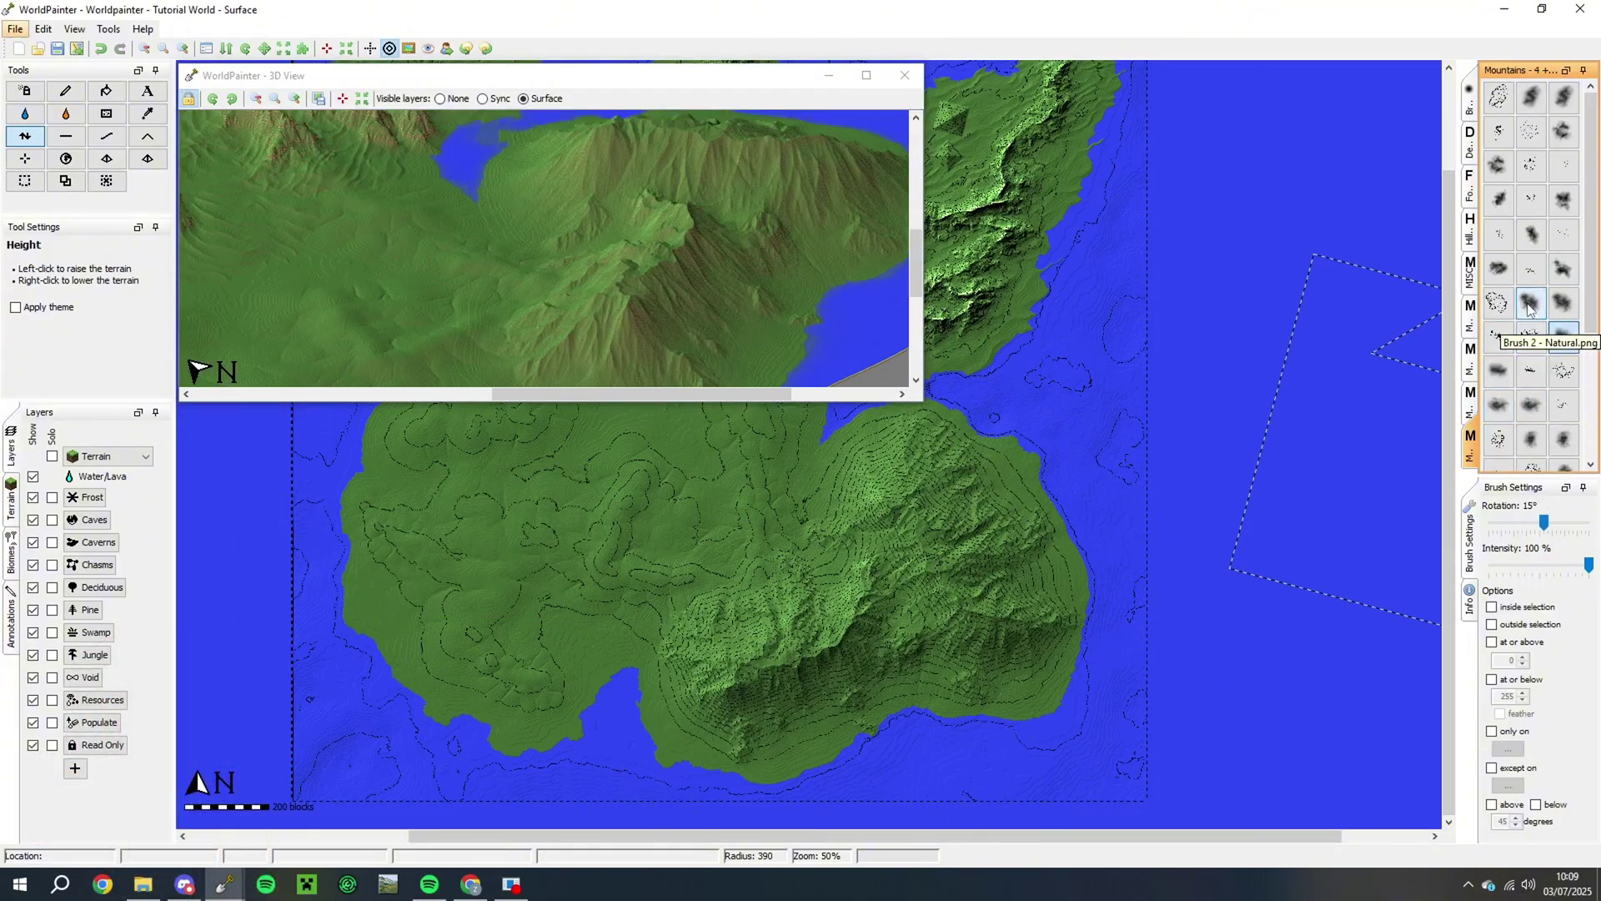
pyautogui.click(1532, 305)
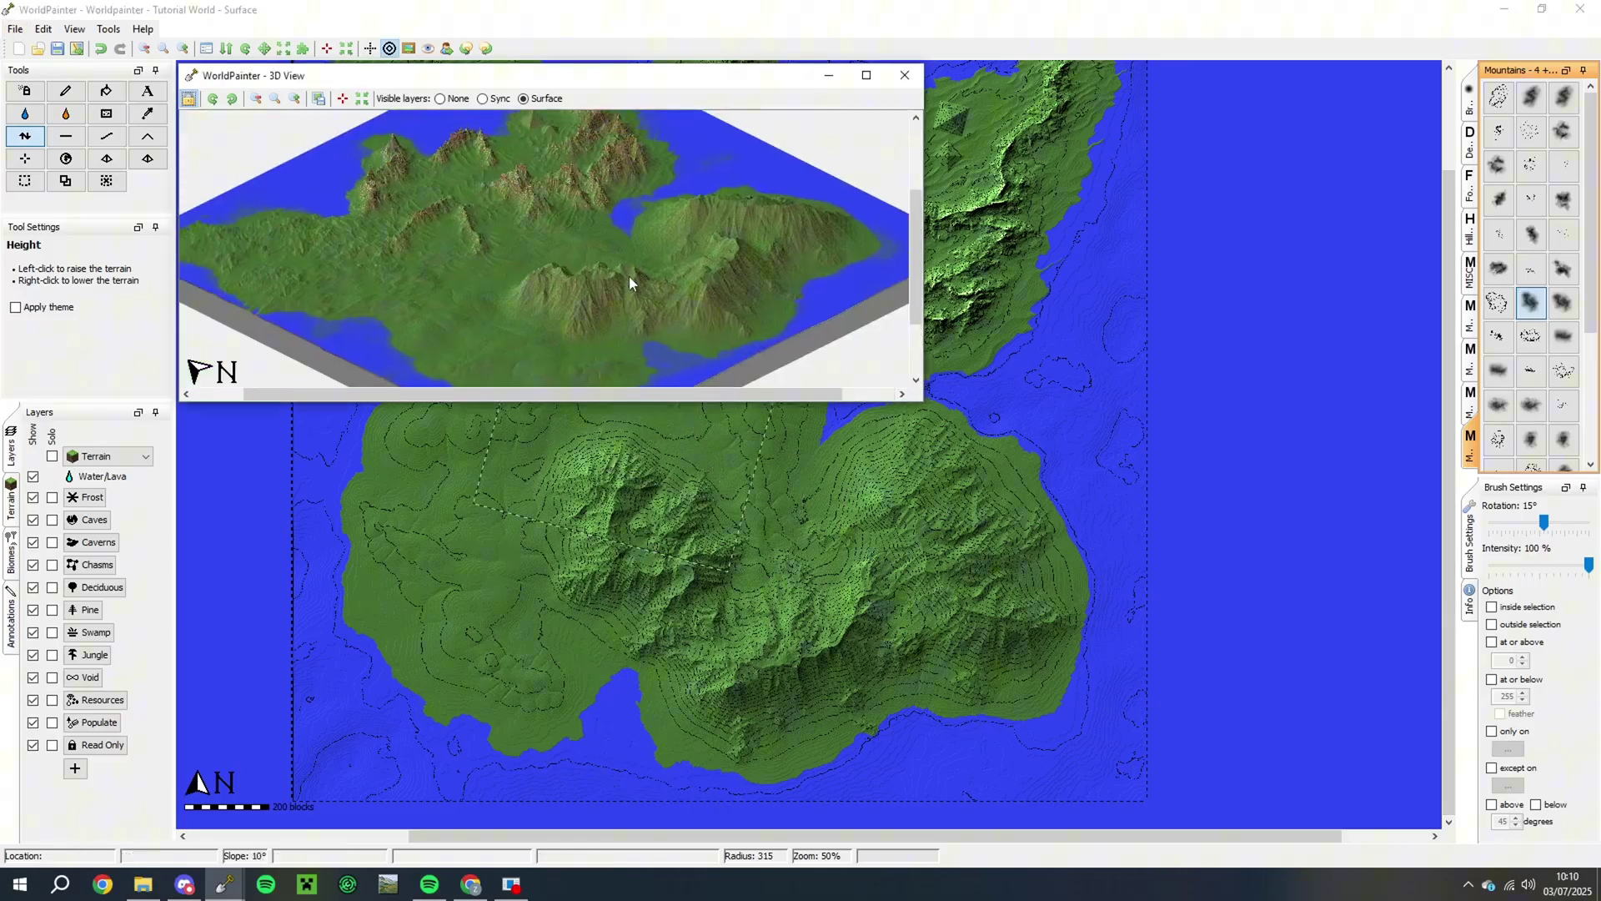
pyautogui.moveTo(745, 536); pyautogui.dragTo(708, 568, button='middle')
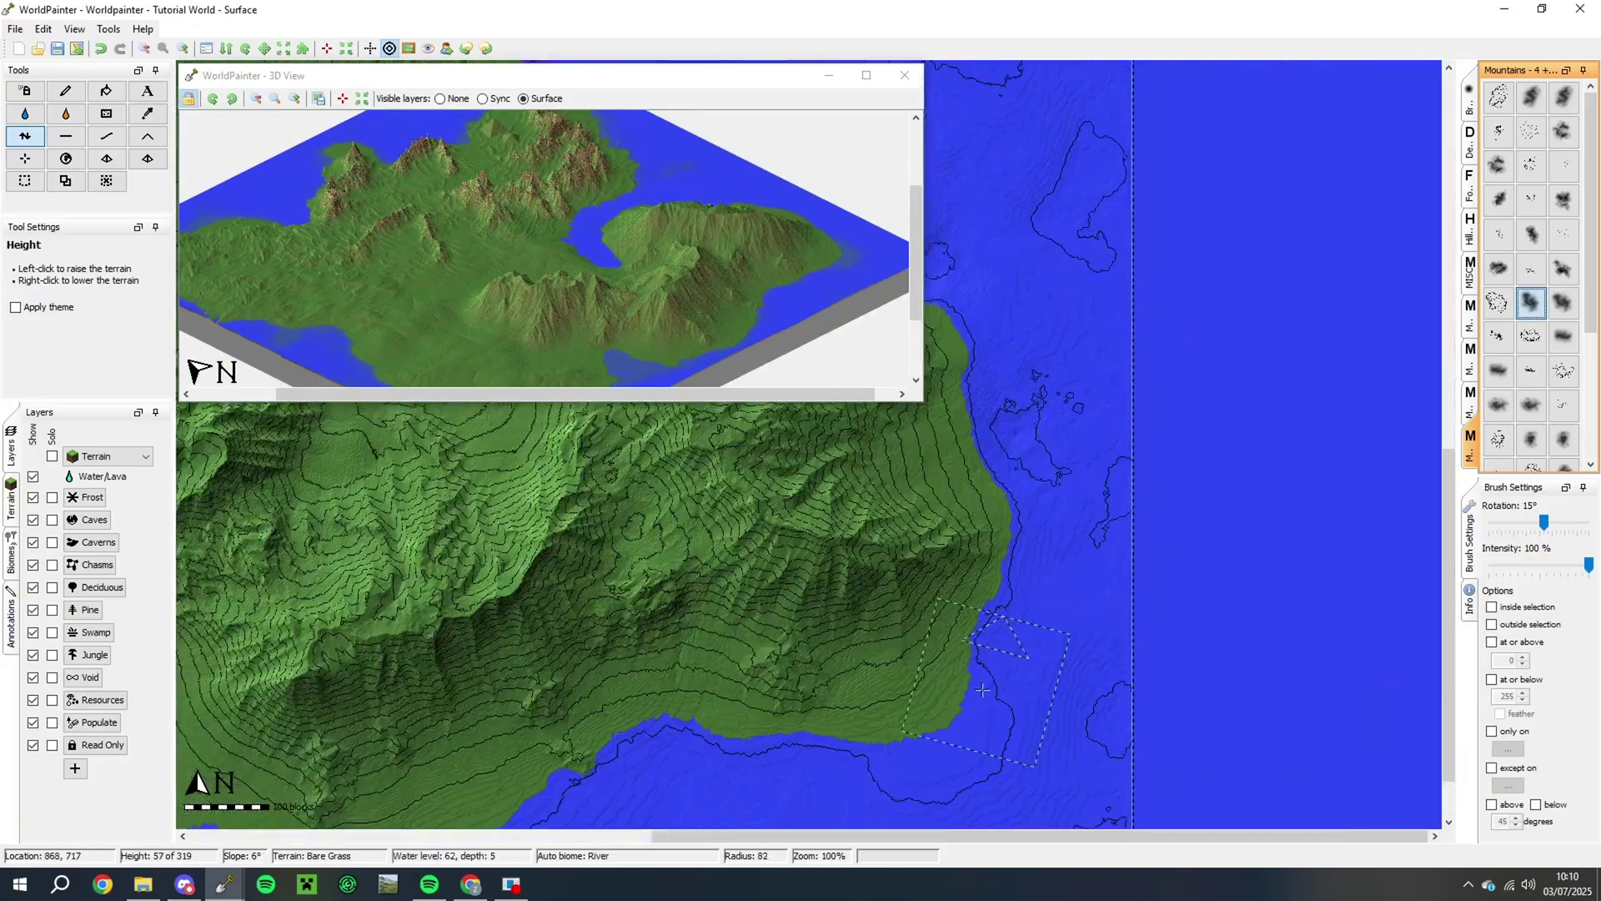
# Flatten the land along the western shore near the tip of the inlet that separates the mountains from the northern land
pyautogui.moveTo(834, 667); pyautogui.dragTo(1051, 542, button='middle')
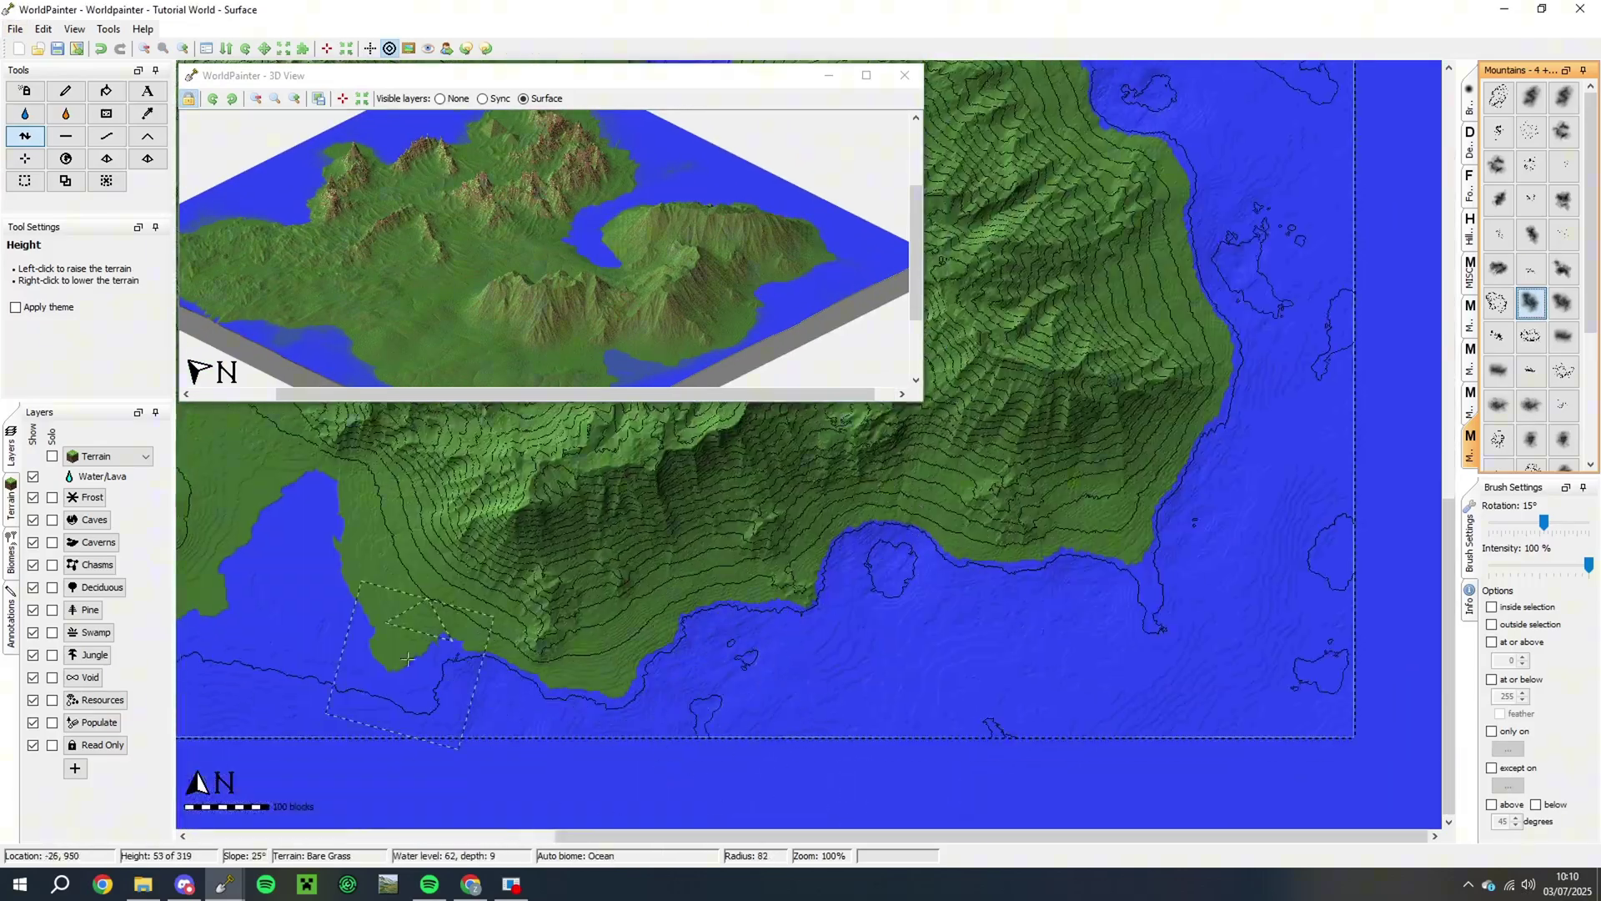
pyautogui.moveTo(667, 434); pyautogui.dragTo(1174, 787, button='middle')
pyautogui.click(107, 136)
pyautogui.moveTo(1011, 352)
pyautogui.mouseDown(button='middle')
pyautogui.moveTo(758, 588)
pyautogui.moveTo(906, 536)
pyautogui.mouseUp(button='middle')
pyautogui.scroll(4, 592, 432)
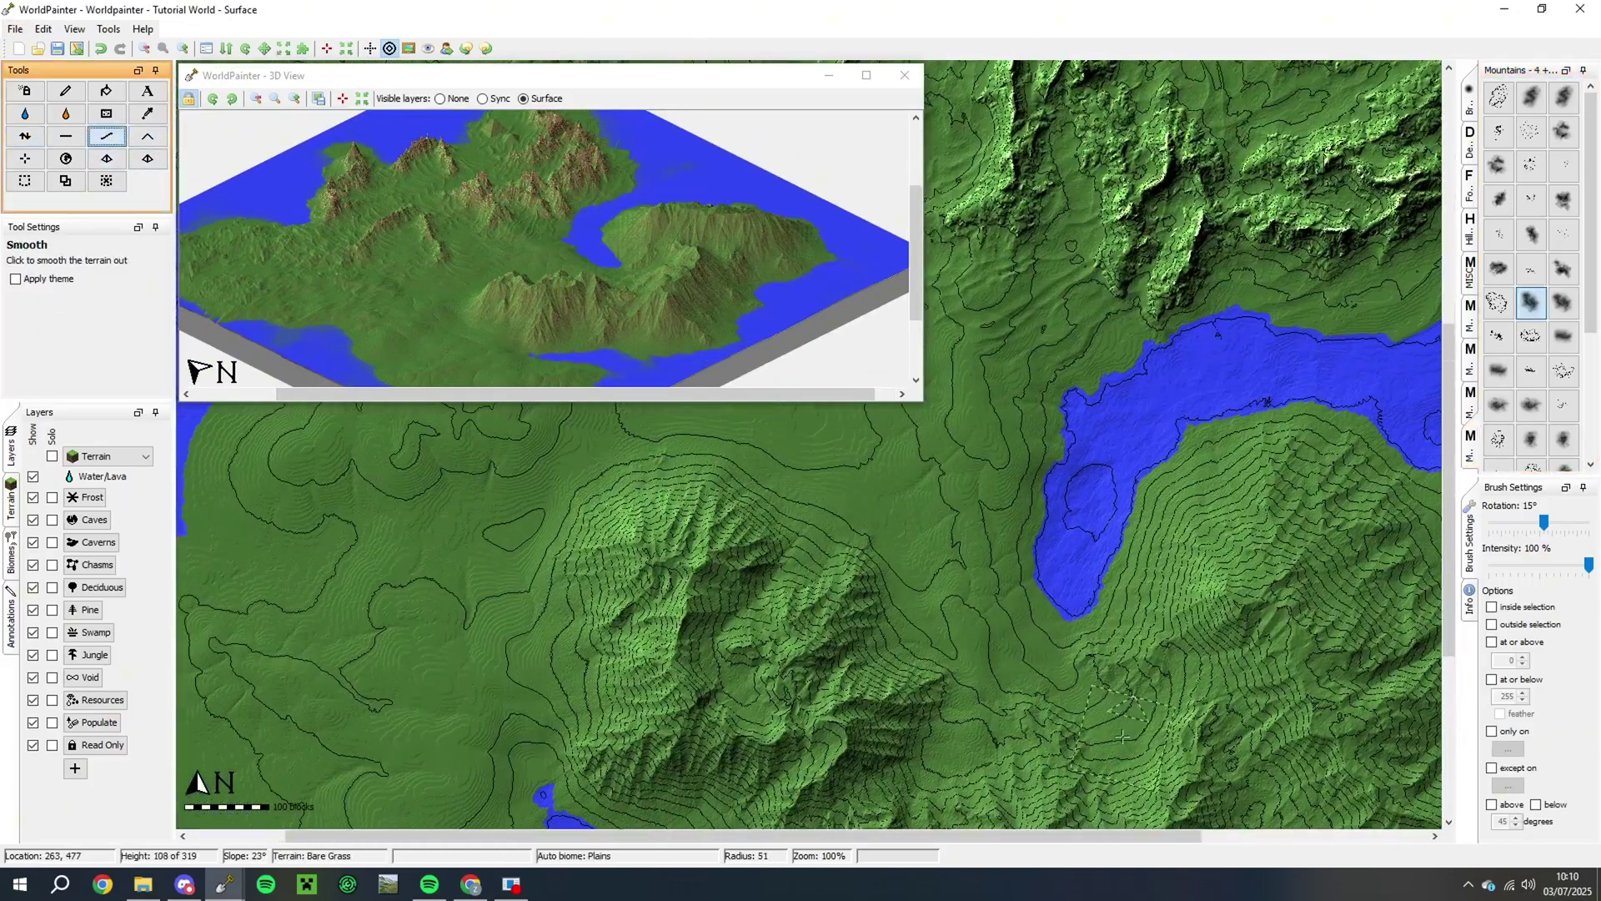
pyautogui.moveTo(1122, 734)
pyautogui.mouseDown(button='middle')
pyautogui.moveTo(705, 317)
pyautogui.moveTo(1381, 538)
pyautogui.moveTo(1420, 678)
pyautogui.mouseUp(button='middle')
pyautogui.moveTo(934, 271)
pyautogui.mouseDown(button='middle')
pyautogui.moveTo(852, 518)
pyautogui.moveTo(658, 497)
pyautogui.moveTo(1029, 729)
pyautogui.moveTo(334, 722)
pyautogui.moveTo(432, 409)
pyautogui.mouseUp(button='middle')
pyautogui.click(24, 136)
pyautogui.click(66, 136)
pyautogui.scroll(6, 759, 587)
pyautogui.click(758, 586)
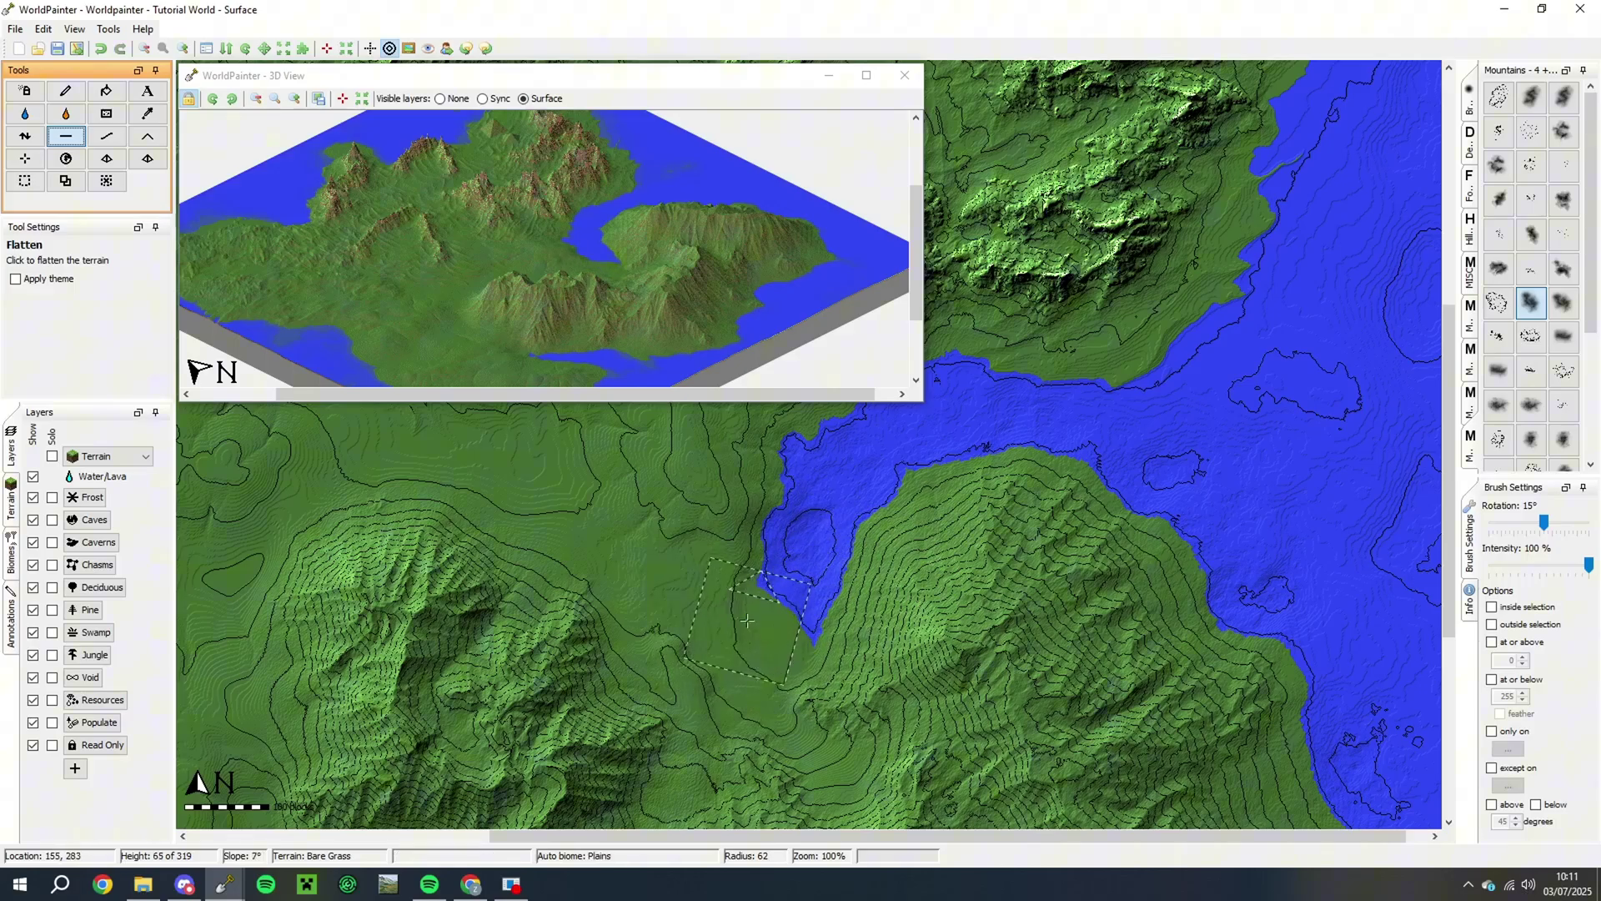
# Flood the low basin west of the inlet with water to form a lake
pyautogui.moveTo(638, 577)
pyautogui.mouseDown(button='middle')
pyautogui.moveTo(597, 607)
pyautogui.moveTo(879, 797)
pyautogui.moveTo(587, 510)
pyautogui.moveTo(547, 522)
pyautogui.moveTo(400, 441)
pyautogui.mouseUp(button='middle')
pyautogui.scroll(-2, 880, 797)
pyautogui.click(25, 114)
pyautogui.click(587, 511)
pyautogui.click(587, 510)
pyautogui.click(106, 136)
pyautogui.scroll(-4, 728, 592)
pyautogui.moveTo(753, 575); pyautogui.dragTo(847, 576, button='middle')
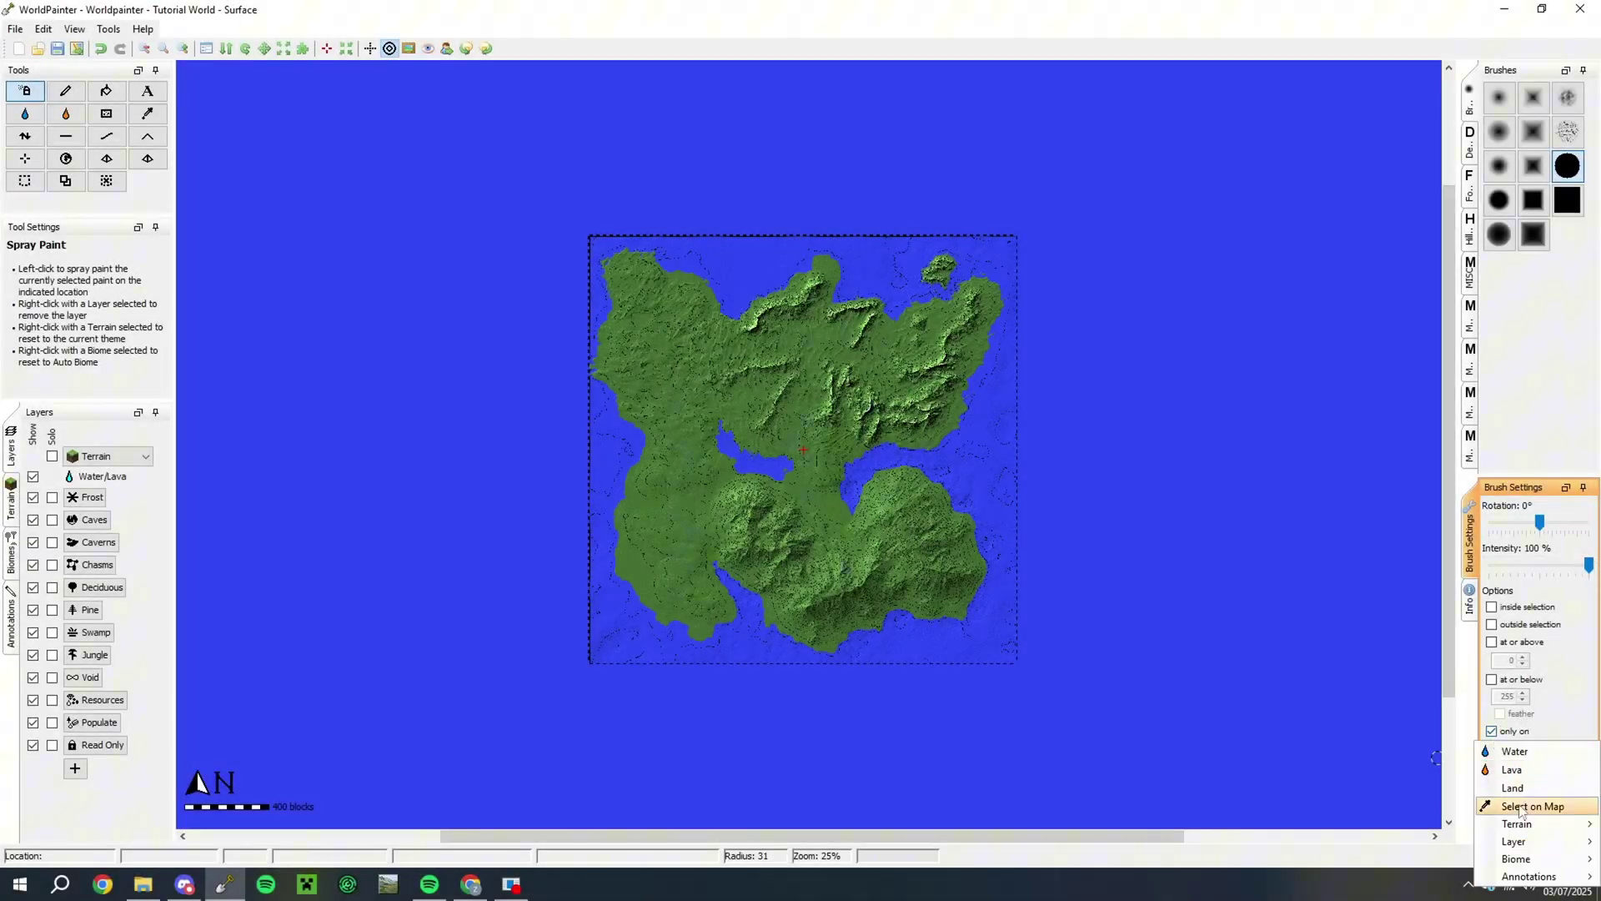
# Restrict Spray Paint to land and cover the northwestern land with the Desert biome
pyautogui.click(1524, 789)
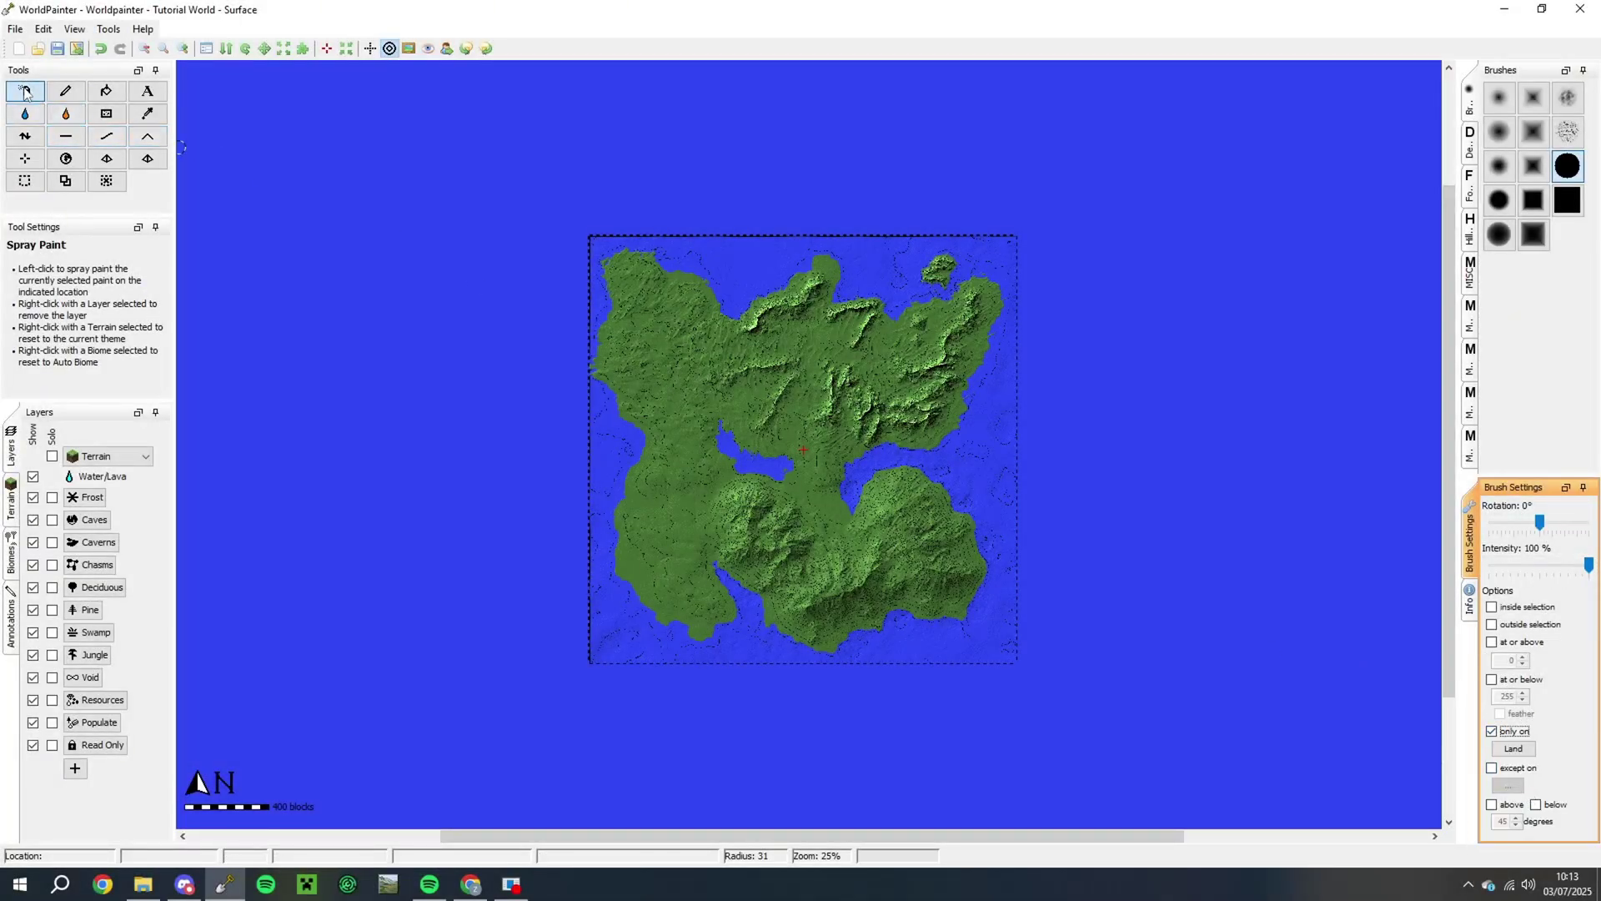
pyautogui.click(11, 550)
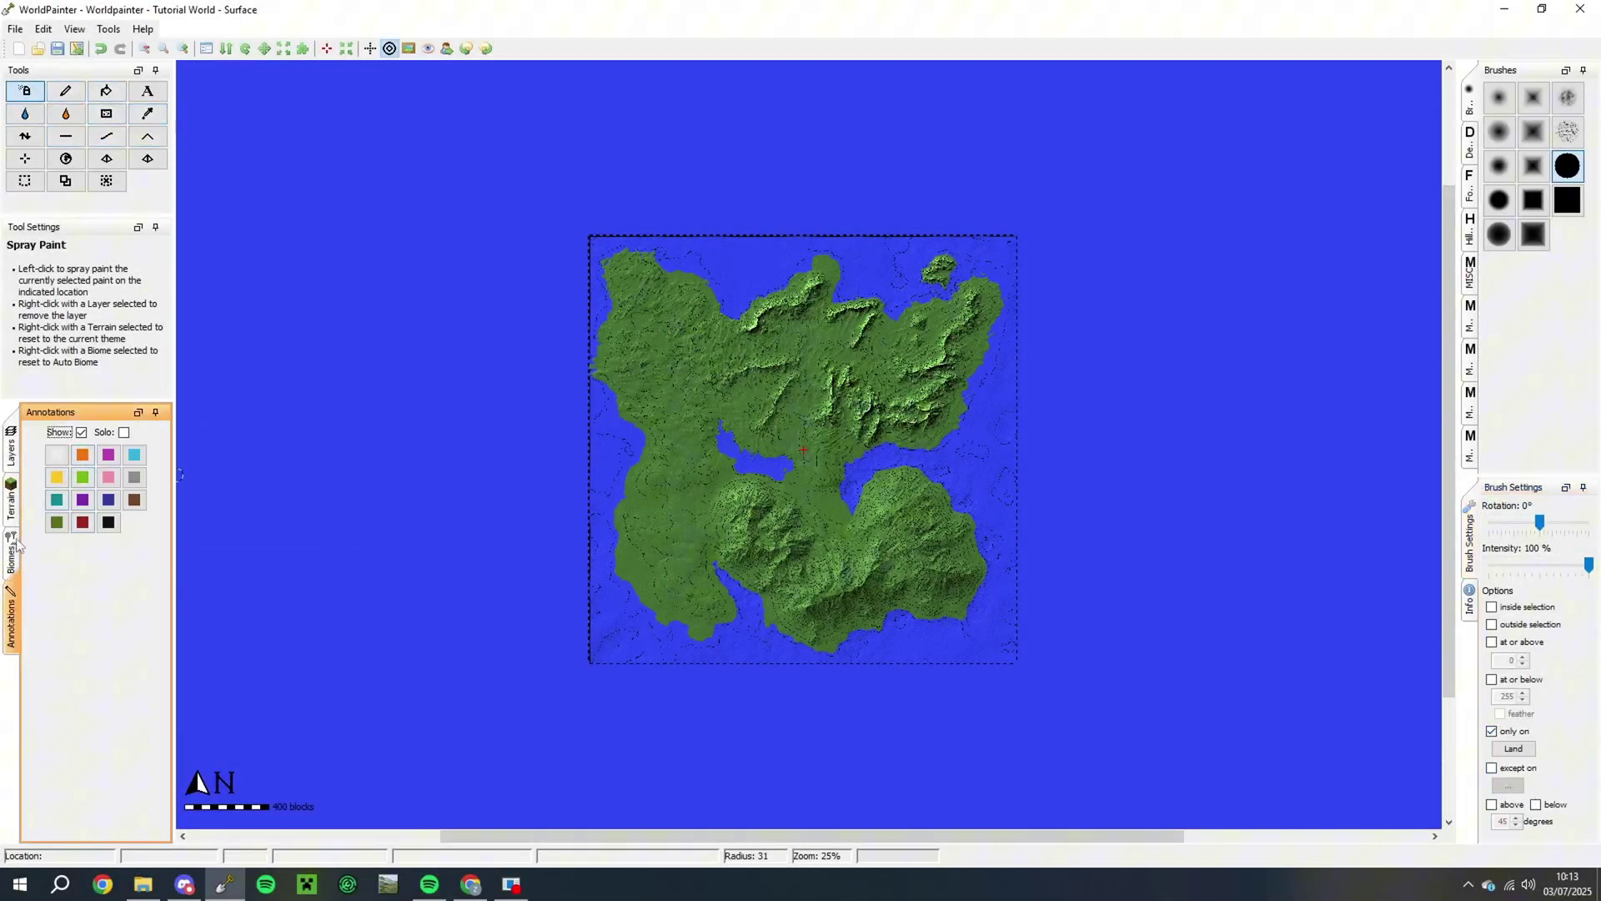
pyautogui.scroll(1, 808, 528)
pyautogui.click(68, 523)
pyautogui.moveTo(523, 345); pyautogui.dragTo(516, 508, button='middle')
pyautogui.scroll(8, 524, 210)
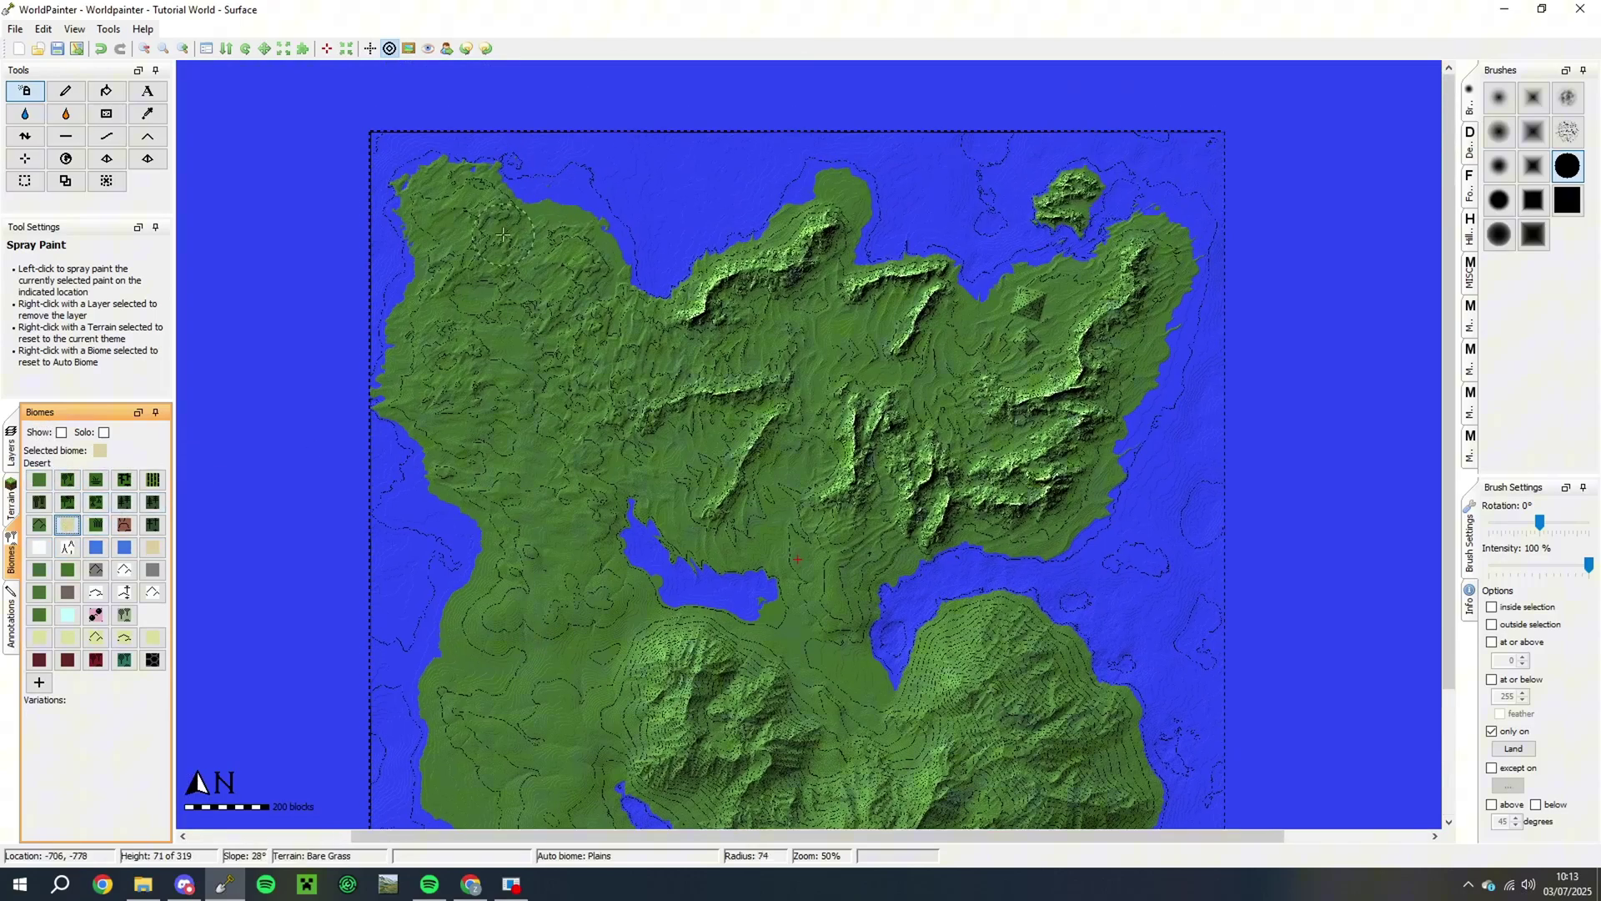
pyautogui.moveTo(560, 226)
pyautogui.mouseDown()
pyautogui.moveTo(447, 188)
pyautogui.moveTo(617, 325)
pyautogui.mouseUp()
pyautogui.scroll(-4, 617, 349)
pyautogui.moveTo(596, 407)
pyautogui.mouseDown()
pyautogui.moveTo(646, 478)
pyautogui.moveTo(467, 485)
pyautogui.moveTo(484, 374)
pyautogui.mouseUp()
pyautogui.scroll(-13, 584, 488)
pyautogui.moveTo(518, 409); pyautogui.dragTo(458, 379, button='middle')
# Restrict the brush to land with auto biomes and spray the Badlands biome over the northeastern ridges
pyautogui.click(1512, 748)
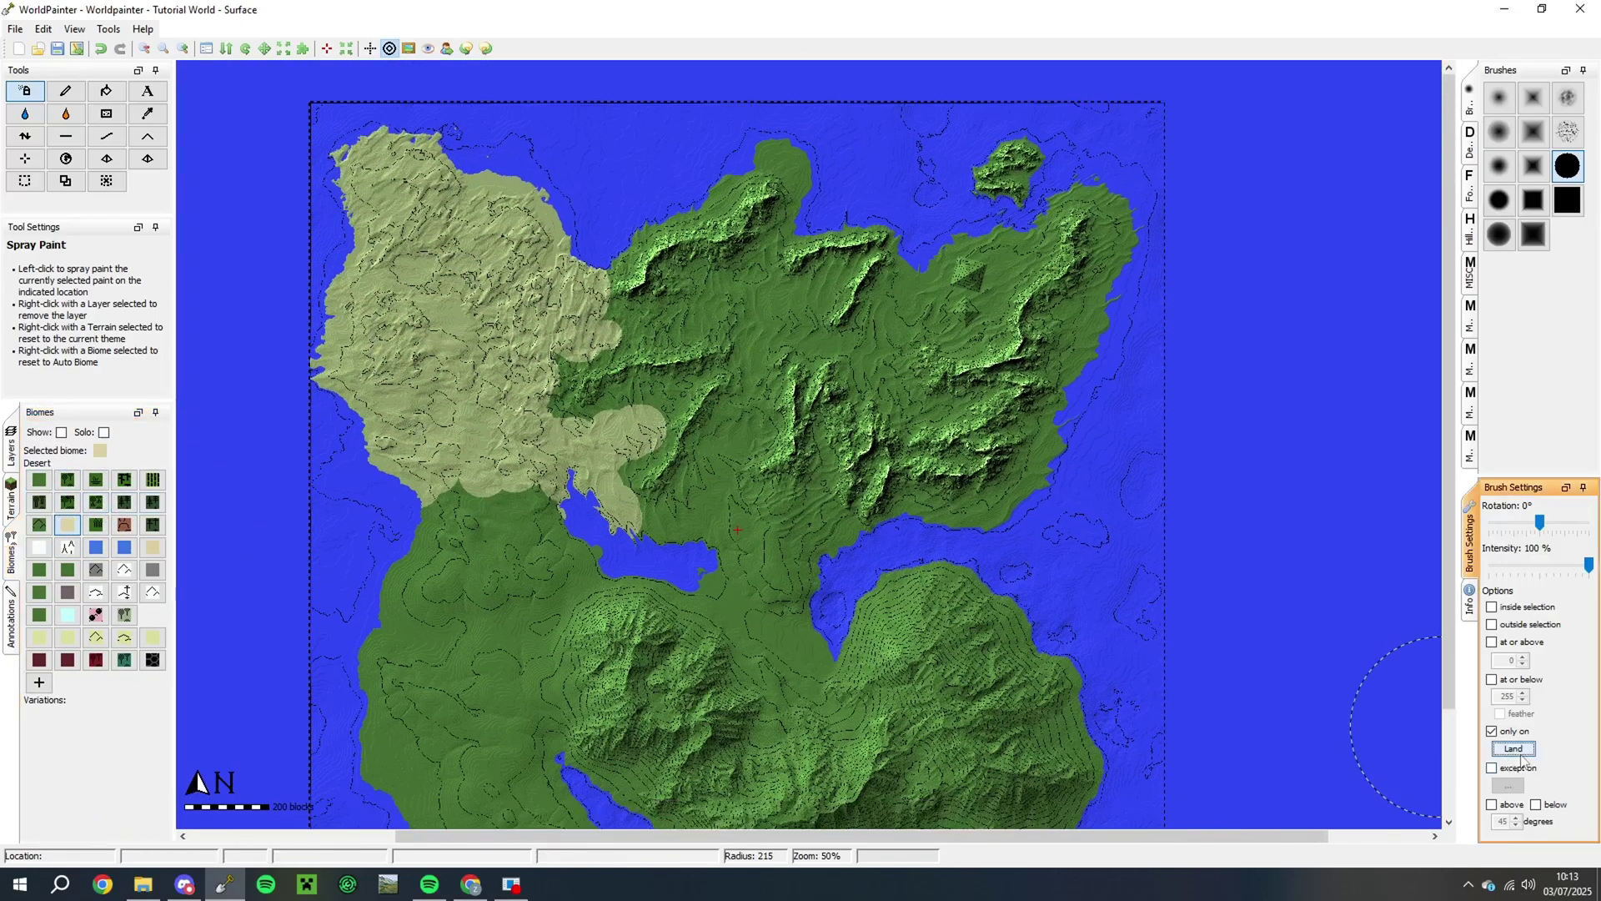
pyautogui.moveTo(1529, 890)
pyautogui.moveTo(1391, 871)
pyautogui.moveTo(1237, 869)
pyautogui.click(1410, 556)
pyautogui.click(124, 524)
pyautogui.moveTo(755, 213)
pyautogui.mouseDown()
pyautogui.moveTo(731, 455)
pyautogui.moveTo(749, 312)
pyautogui.mouseUp()
# Spray the Forest biome over the southwestern lowland and the neck between the lake and the inlet
pyautogui.moveTo(750, 350); pyautogui.dragTo(815, 181, button='middle')
pyautogui.click(68, 480)
pyautogui.scroll(5, 501, 396)
pyautogui.moveTo(498, 396)
pyautogui.mouseDown()
pyautogui.moveTo(520, 340)
pyautogui.moveTo(588, 692)
pyautogui.moveTo(867, 456)
pyautogui.mouseUp()
pyautogui.scroll(7, 588, 693)
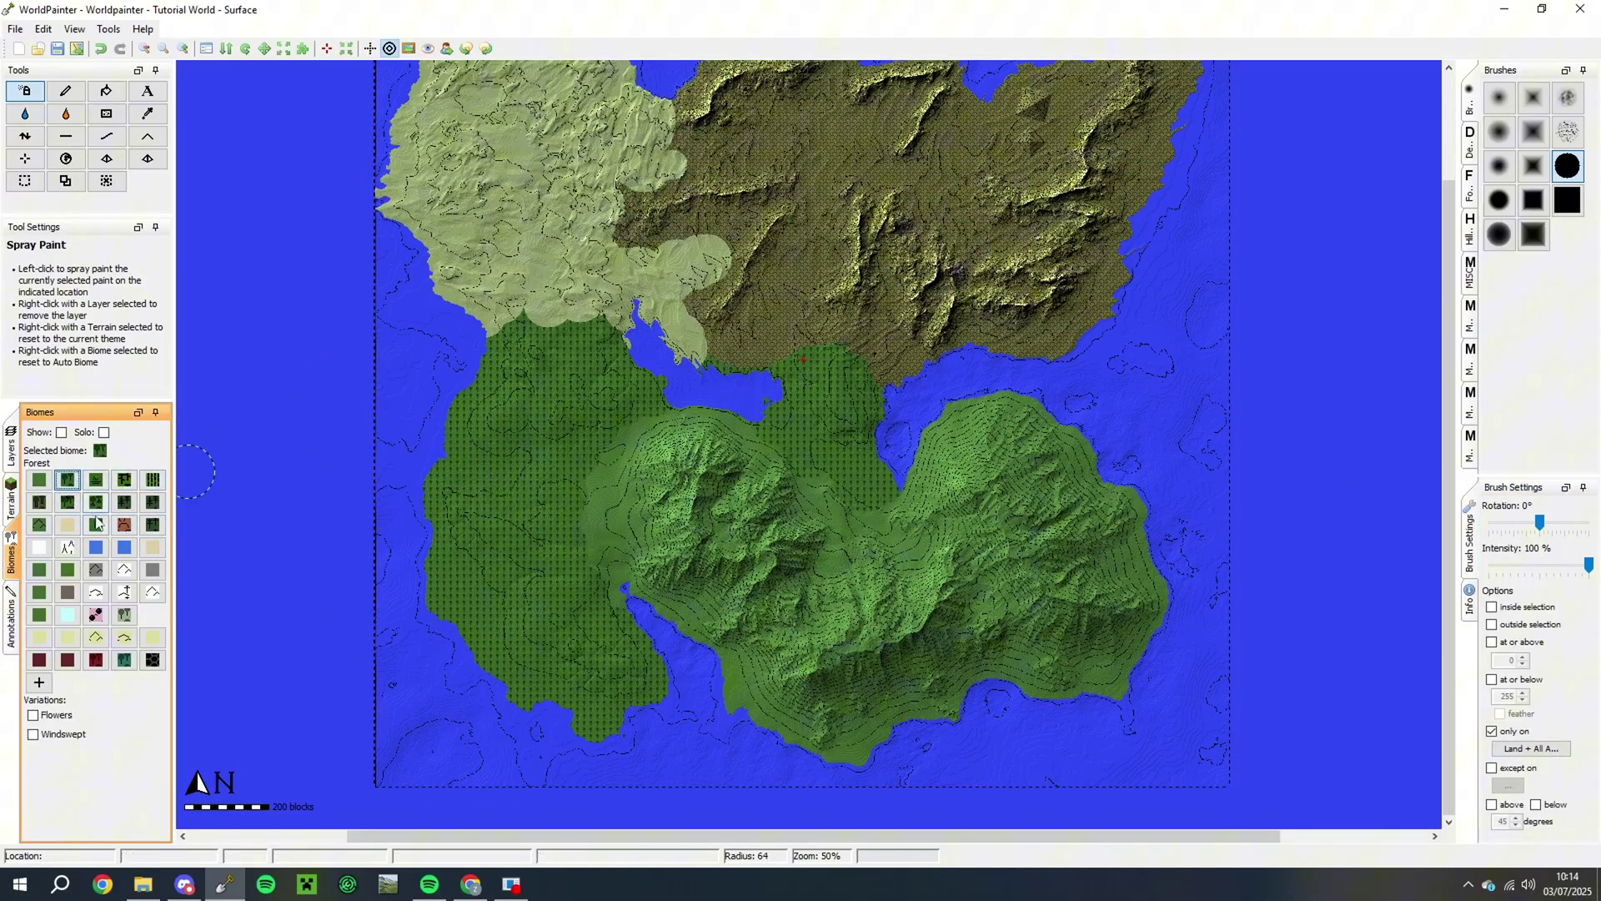
# Spray the Stony Peaks biome over the southern mountains
pyautogui.click(96, 570)
pyautogui.scroll(-12, 659, 509)
pyautogui.moveTo(659, 509)
pyautogui.mouseDown()
pyautogui.moveTo(680, 546)
pyautogui.moveTo(968, 534)
pyautogui.mouseUp()
# Restrict the brush to land and roughen the Stony Peaks border south of the inlet with the Forest set's Coast Mask brush
pyautogui.moveTo(967, 534); pyautogui.dragTo(943, 598, button='middle')
pyautogui.click(1513, 749)
pyautogui.click(1520, 784)
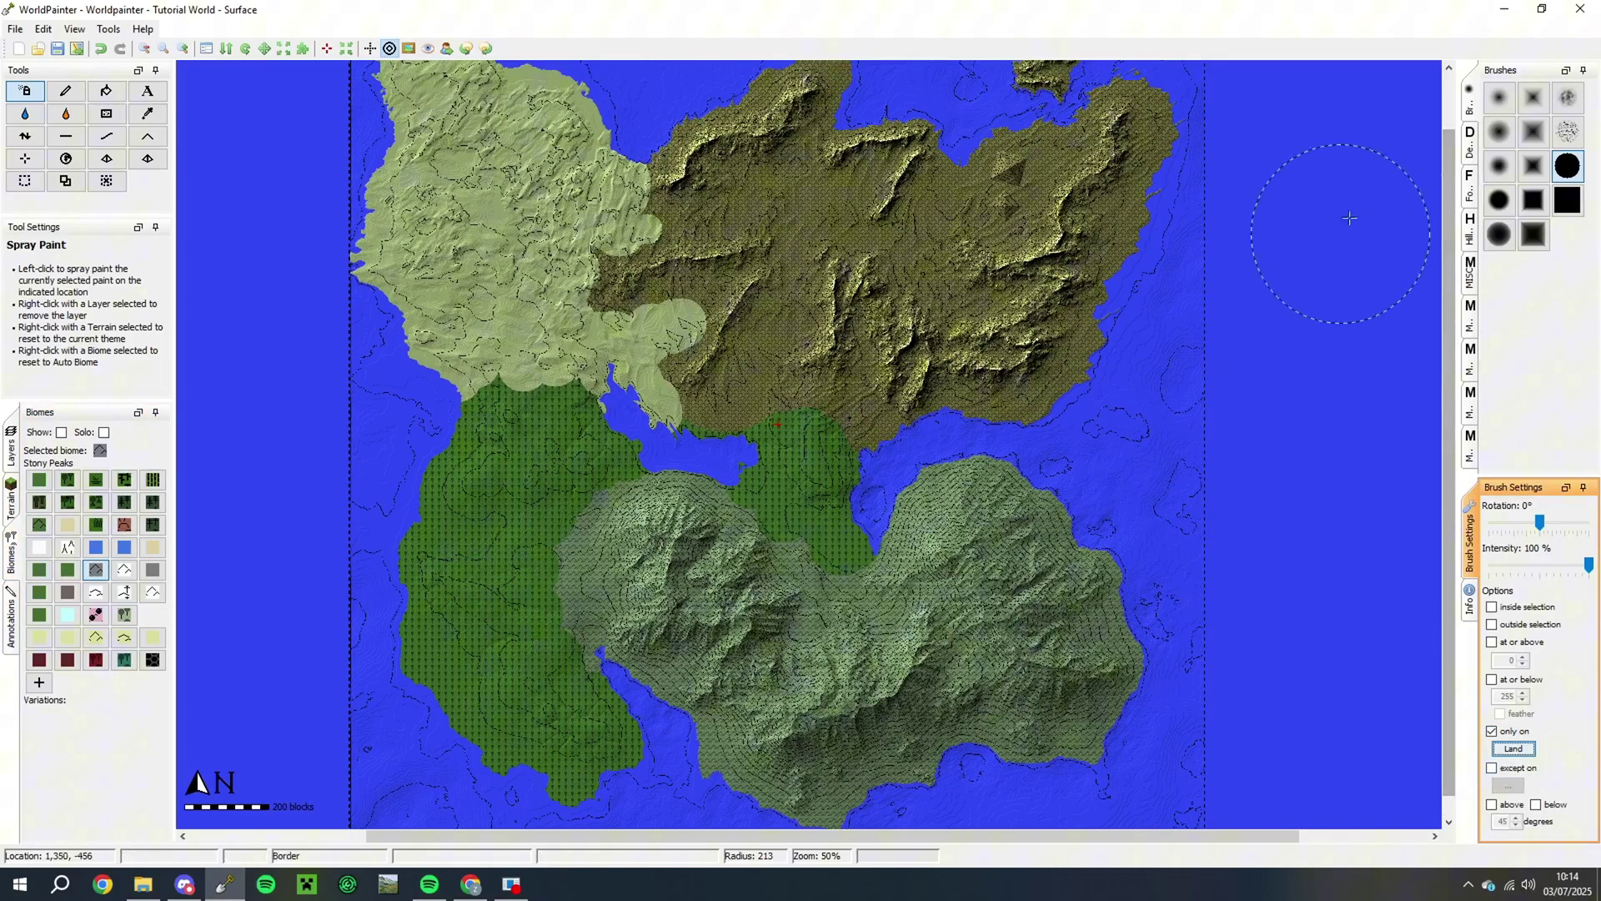
pyautogui.click(1469, 185)
pyautogui.click(1563, 131)
pyautogui.moveTo(834, 541); pyautogui.dragTo(837, 518, button='middle')
pyautogui.keyDown('ctrl'); pyautogui.scroll(2, 809, 517); pyautogui.keyUp('ctrl')
pyautogui.scroll(7, 1103, 656)
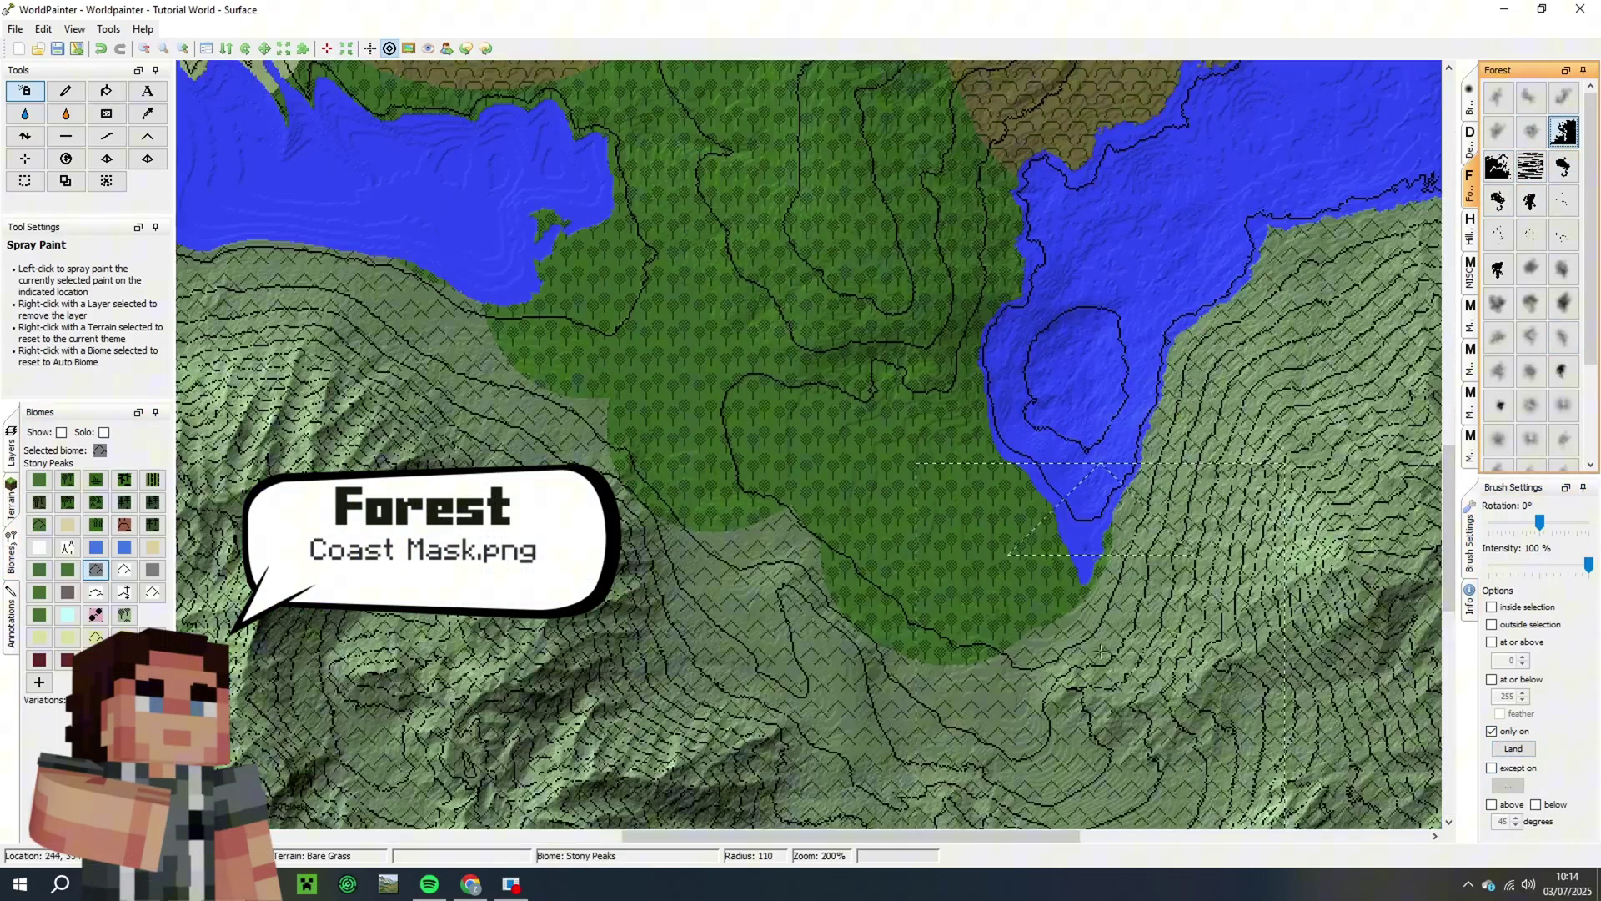
pyautogui.moveTo(1106, 580)
pyautogui.mouseDown()
pyautogui.moveTo(793, 688)
pyautogui.moveTo(679, 692)
pyautogui.mouseUp()
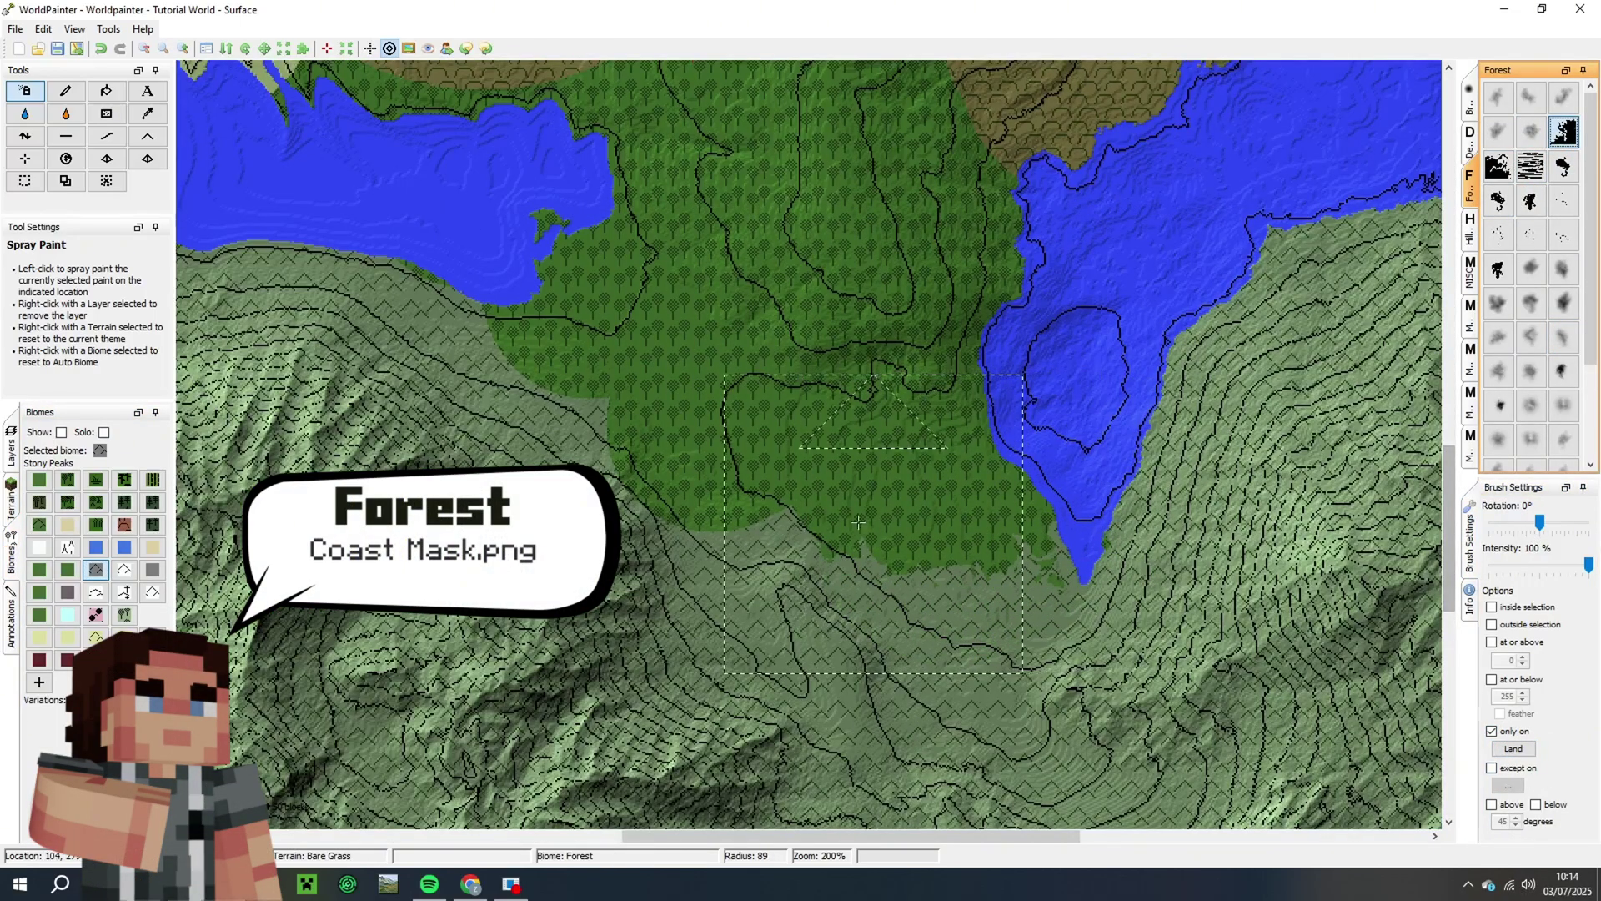
# Roughen the Stony Peaks border southeast of the lake with the rotated Coast Mask brush, undoing a stray stroke
pyautogui.keyDown('alt'); pyautogui.scroll(-3, 803, 629); pyautogui.keyUp('alt')
pyautogui.moveTo(747, 616); pyautogui.dragTo(605, 488)
pyautogui.hotkey('ctrl', 'z')
pyautogui.keyDown('alt'); pyautogui.scroll(-3, 524, 472); pyautogui.keyUp('alt')
pyautogui.moveTo(421, 372); pyautogui.dragTo(459, 327)
pyautogui.moveTo(458, 328); pyautogui.dragTo(962, 404, button='middle')
# Roughen the western Stony Peaks border against the forest with the Coast Mask brush at varied rotations, undoing a misplaced stroke
pyautogui.keyDown('alt'); pyautogui.scroll(4, 719, 433); pyautogui.keyUp('alt')
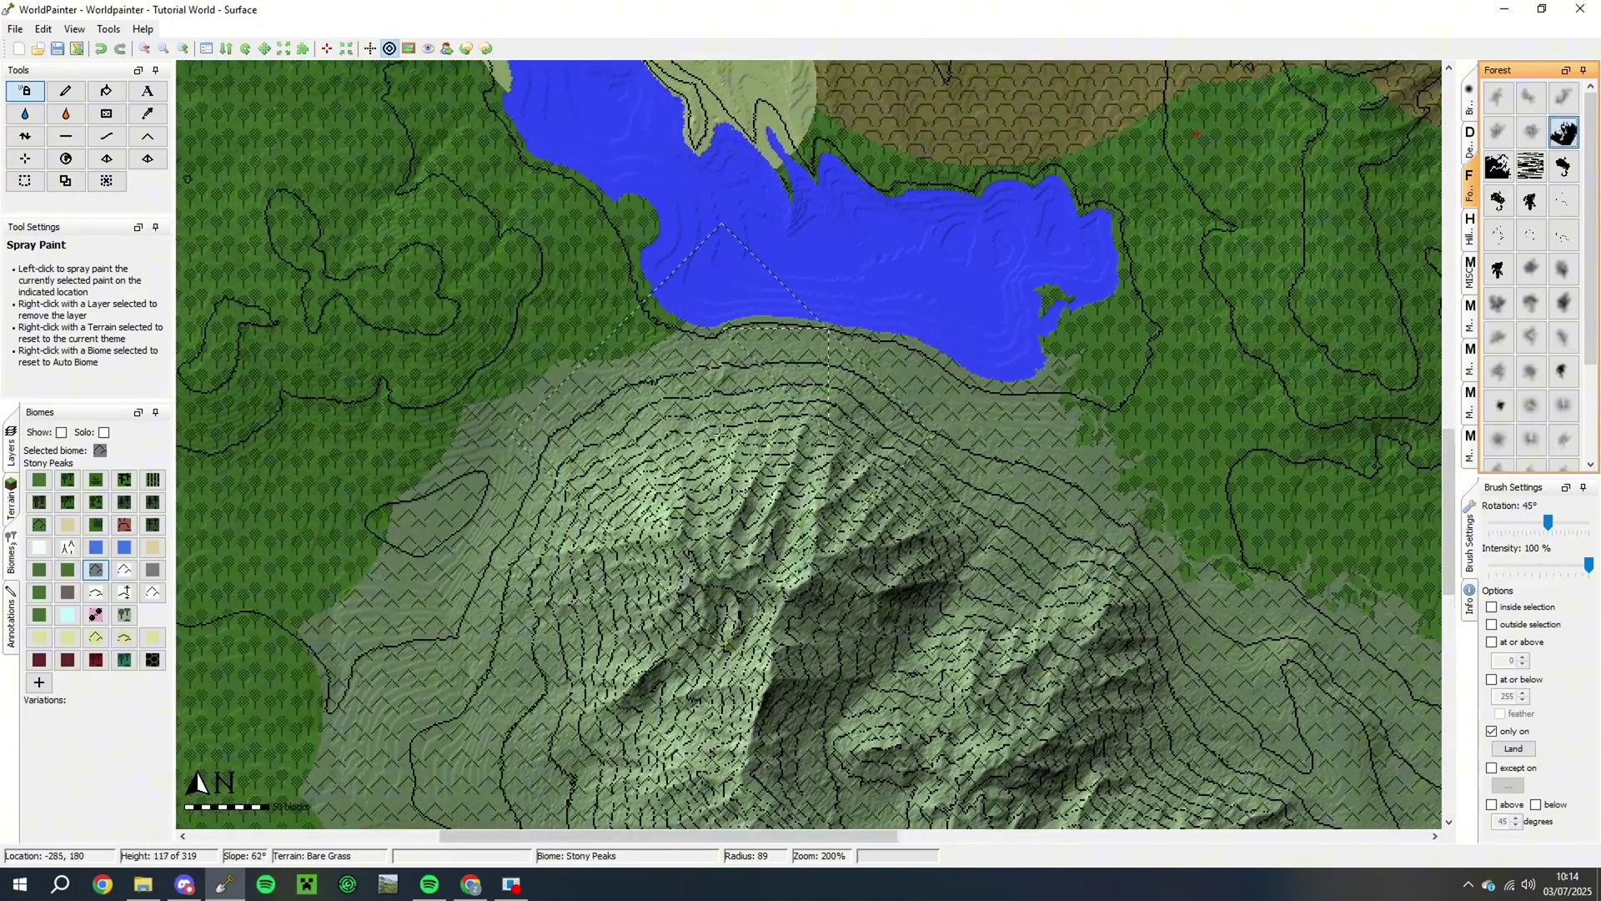
pyautogui.keyDown('alt'); pyautogui.scroll(4, 559, 476); pyautogui.keyUp('alt')
pyautogui.moveTo(542, 485)
pyautogui.mouseDown()
pyautogui.moveTo(508, 488)
pyautogui.moveTo(551, 534)
pyautogui.moveTo(526, 558)
pyautogui.mouseUp()
pyautogui.hotkey('ctrl', 'z')
pyautogui.keyDown('alt'); pyautogui.scroll(-2, 592, 538); pyautogui.keyUp('alt')
pyautogui.moveTo(525, 559)
pyautogui.mouseDown(button='middle')
pyautogui.moveTo(690, 404)
pyautogui.moveTo(769, 163)
pyautogui.mouseUp(button='middle')
pyautogui.keyDown('alt'); pyautogui.scroll(6, 769, 163); pyautogui.keyUp('alt')
pyautogui.keyDown('alt'); pyautogui.scroll(-3, 638, 613); pyautogui.keyUp('alt')
pyautogui.click(644, 624)
pyautogui.moveTo(644, 623); pyautogui.dragTo(565, 417, button='middle')
pyautogui.scroll(2, 684, 520)
pyautogui.keyDown('alt'); pyautogui.scroll(3, 684, 521); pyautogui.keyUp('alt')
pyautogui.click(684, 521)
# Spray the Forest biome along its border with the desert and the badlands, using the Coast Mask brush for a ragged edge
pyautogui.keyDown('ctrl'); pyautogui.scroll(-2, 684, 520); pyautogui.keyUp('ctrl')
pyautogui.click(67, 502)
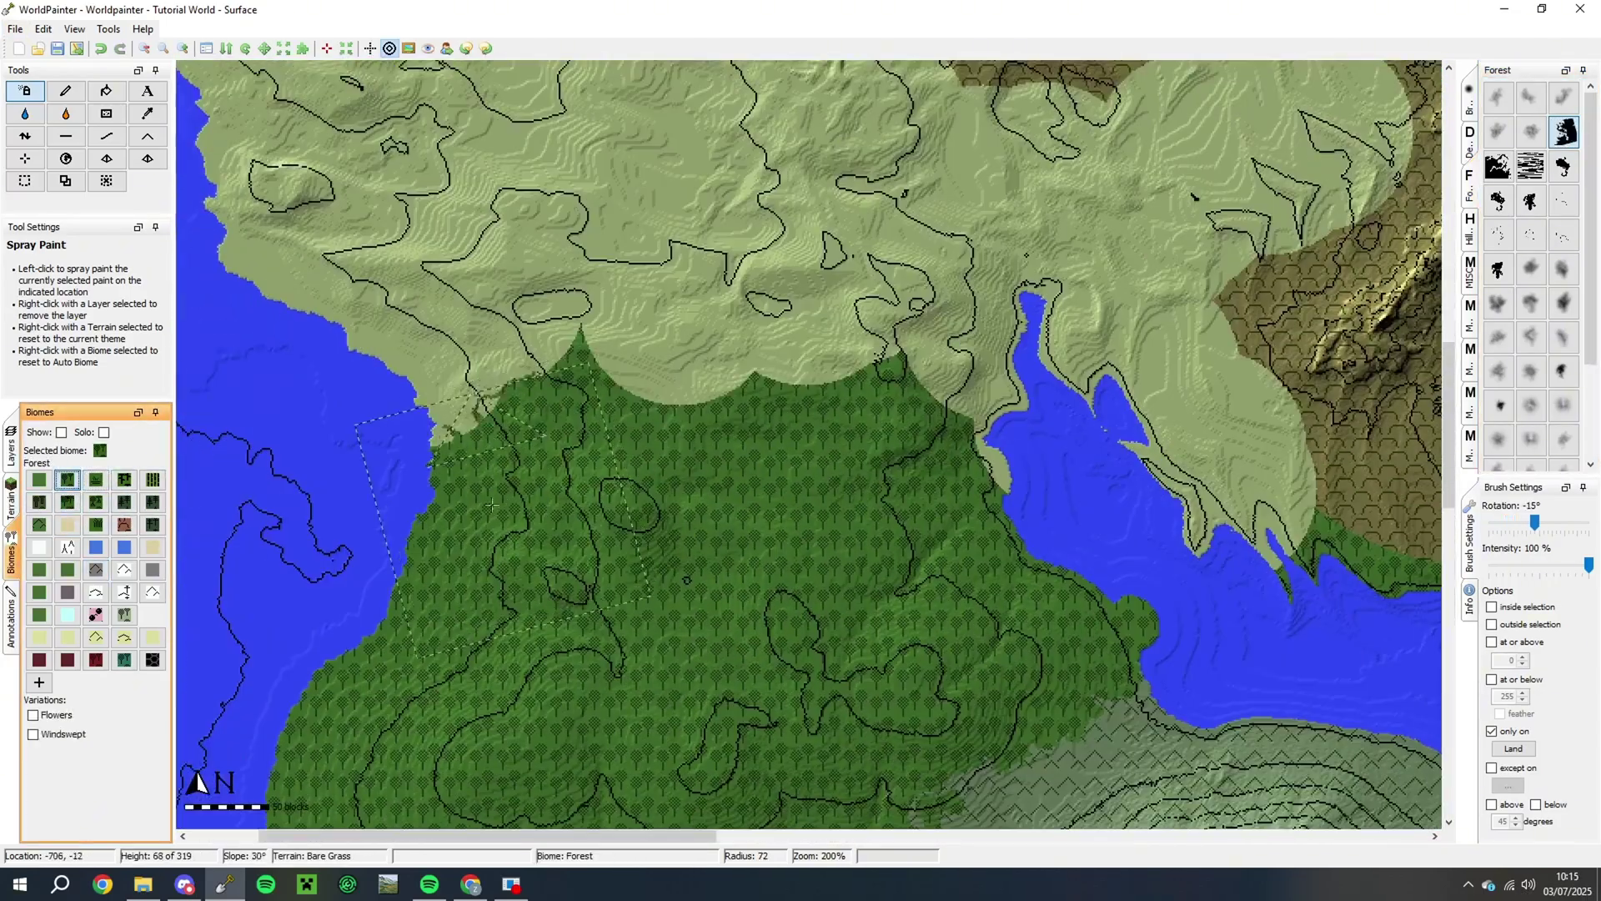
pyautogui.moveTo(504, 491)
pyautogui.mouseDown()
pyautogui.moveTo(684, 434)
pyautogui.moveTo(934, 450)
pyautogui.mouseUp()
pyautogui.moveTo(1251, 634); pyautogui.dragTo(557, 529, button='middle')
pyautogui.moveTo(626, 534)
pyautogui.mouseDown()
pyautogui.moveTo(1268, 500)
pyautogui.moveTo(984, 450)
pyautogui.mouseUp()
# Spray the Desert biome raggedly into the northern part of its Badlands border with the mask brush next to Coast Mask
pyautogui.moveTo(997, 548); pyautogui.dragTo(963, 411, button='middle')
pyautogui.click(67, 524)
pyautogui.moveTo(492, 167); pyautogui.dragTo(715, 505, button='middle')
pyautogui.click(1498, 166)
pyautogui.moveTo(634, 209); pyautogui.dragTo(734, 517, button='middle')
pyautogui.moveTo(751, 184); pyautogui.dragTo(672, 530, button='middle')
pyautogui.moveTo(709, 275); pyautogui.dragTo(633, 568)
pyautogui.moveTo(734, 634); pyautogui.dragTo(601, 248, button='middle')
pyautogui.moveTo(517, 400)
pyautogui.mouseDown()
pyautogui.moveTo(713, 427)
pyautogui.moveTo(784, 492)
pyautogui.mouseUp()
# Continue the ragged Desert edge down the southern part of the Badlands border with the mask brush rotated to 45°
pyautogui.scroll(-3, 713, 427)
pyautogui.keyDown('alt'); pyautogui.scroll(1, 725, 421); pyautogui.keyUp('alt')
pyautogui.click(708, 583)
pyautogui.moveTo(709, 584); pyautogui.dragTo(633, 372, button='middle')
pyautogui.moveTo(592, 550); pyautogui.dragTo(567, 676)
pyautogui.keyDown('ctrl'); pyautogui.scroll(-2, 584, 617); pyautogui.keyUp('ctrl')
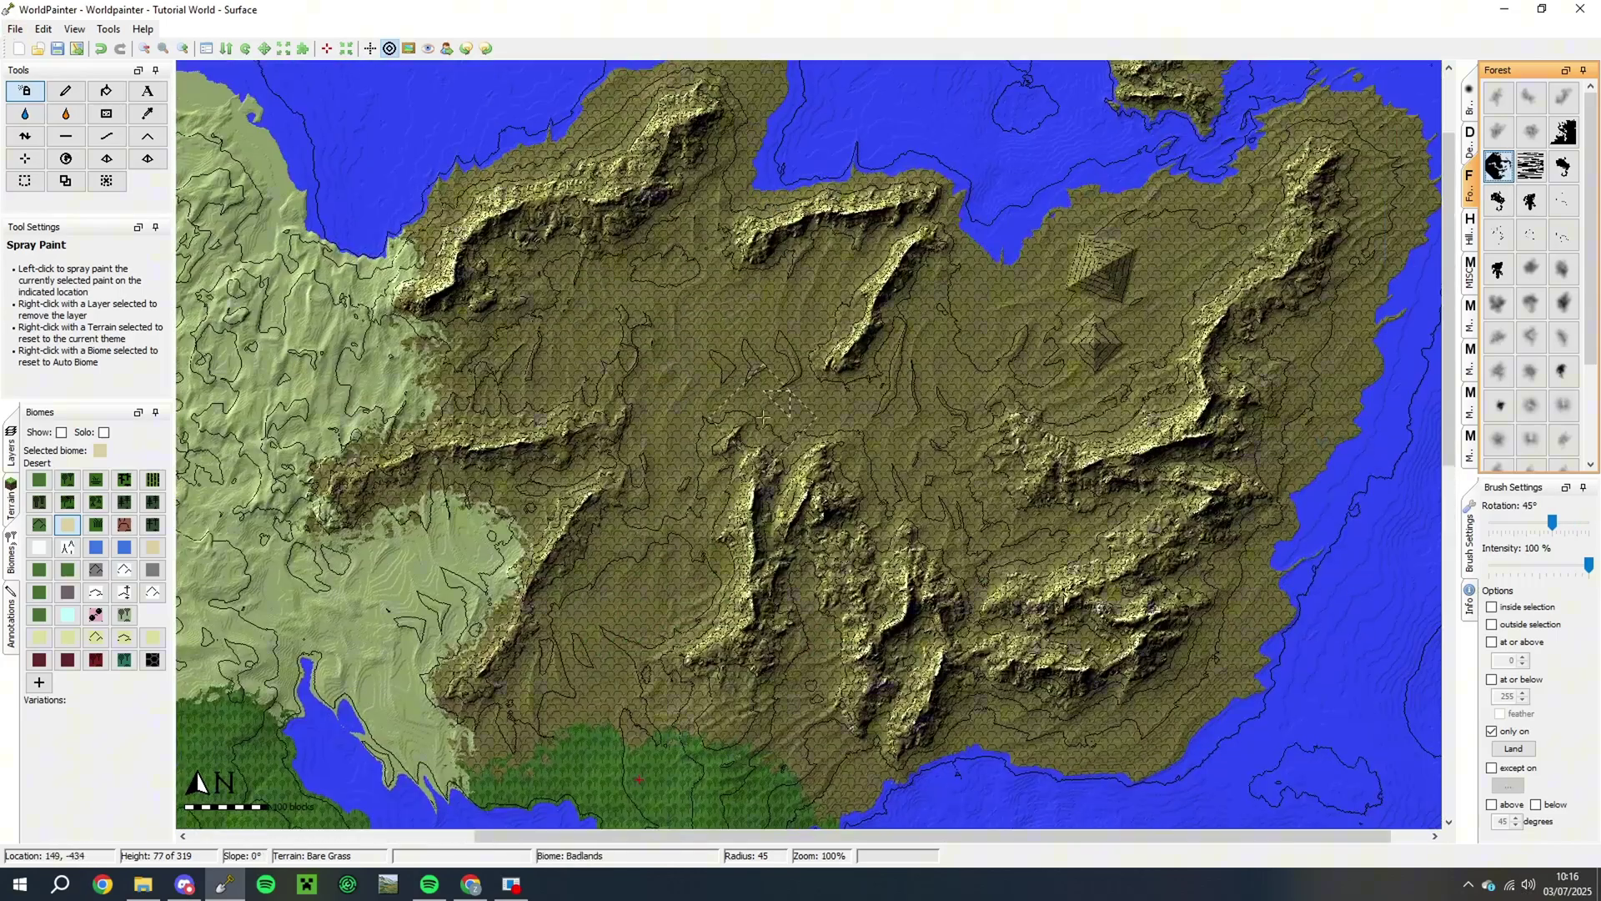
# Spray the Beach biome around the coasts at 100% intensity on slopes below 30 degrees, limiting height to 63, and raise the limit to 64
pyautogui.moveTo(806, 500); pyautogui.dragTo(807, 267, button='middle')
pyautogui.click(153, 555)
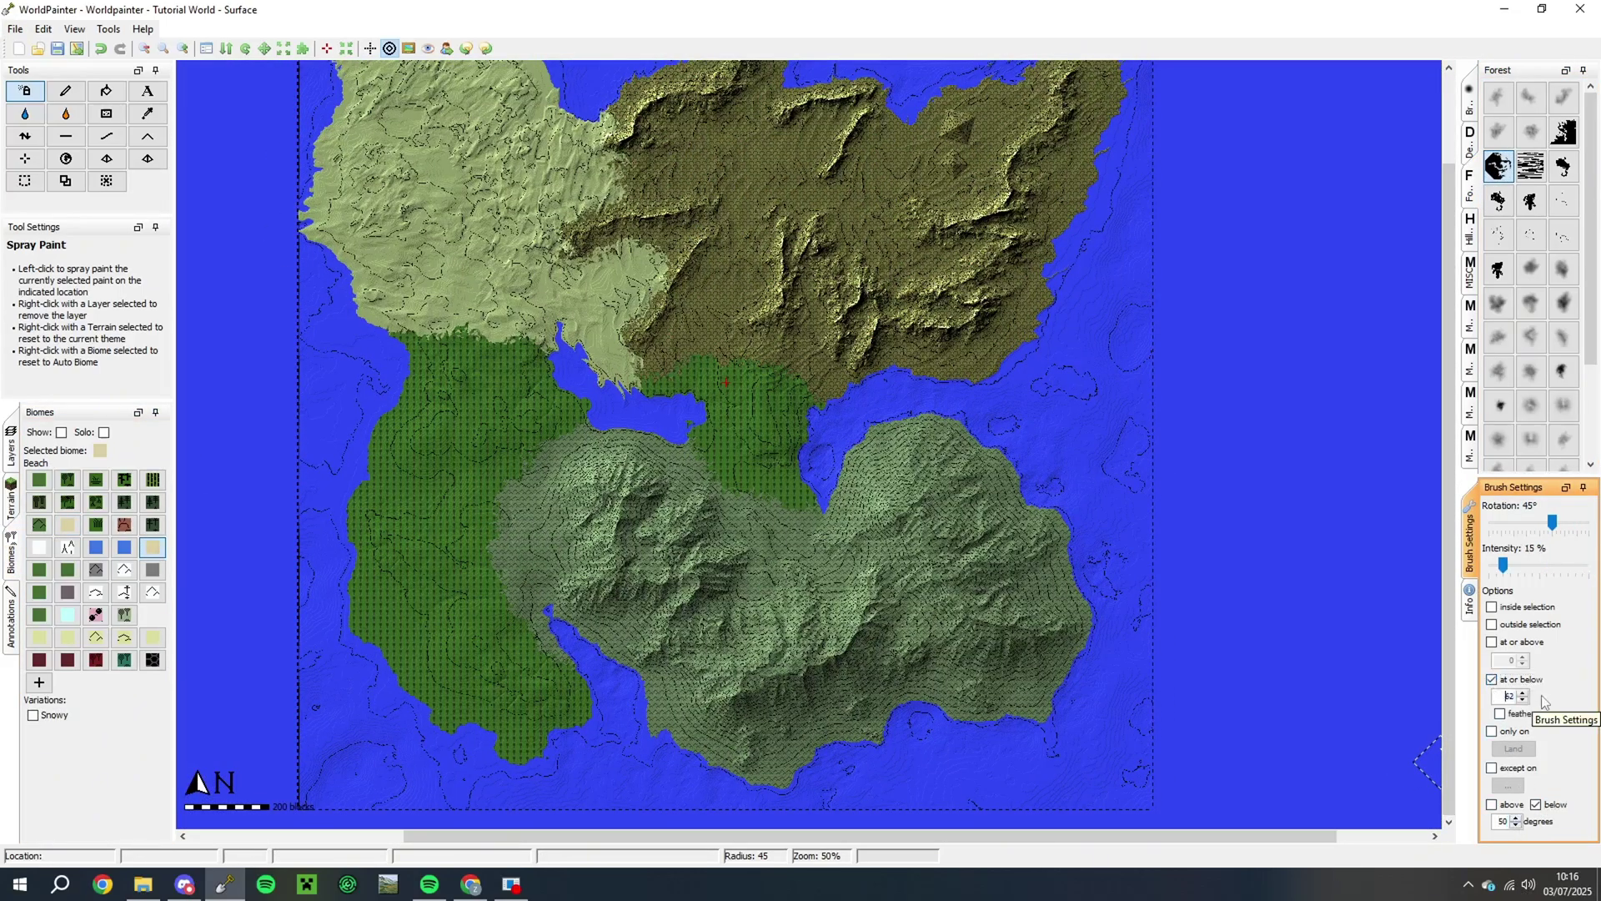
pyautogui.click(1470, 99)
pyautogui.click(1567, 166)
pyautogui.scroll(20, 992, 350)
pyautogui.moveTo(992, 350)
pyautogui.mouseDown()
pyautogui.moveTo(814, 748)
pyautogui.moveTo(471, 705)
pyautogui.moveTo(430, 280)
pyautogui.moveTo(959, 280)
pyautogui.mouseUp()
pyautogui.press('0')
pyautogui.scroll(-4, 584, 725)
pyautogui.click(1505, 823)
pyautogui.click(1523, 692)
pyautogui.moveTo(1060, 692)
pyautogui.mouseDown()
pyautogui.moveTo(909, 684)
pyautogui.moveTo(383, 214)
pyautogui.mouseUp()
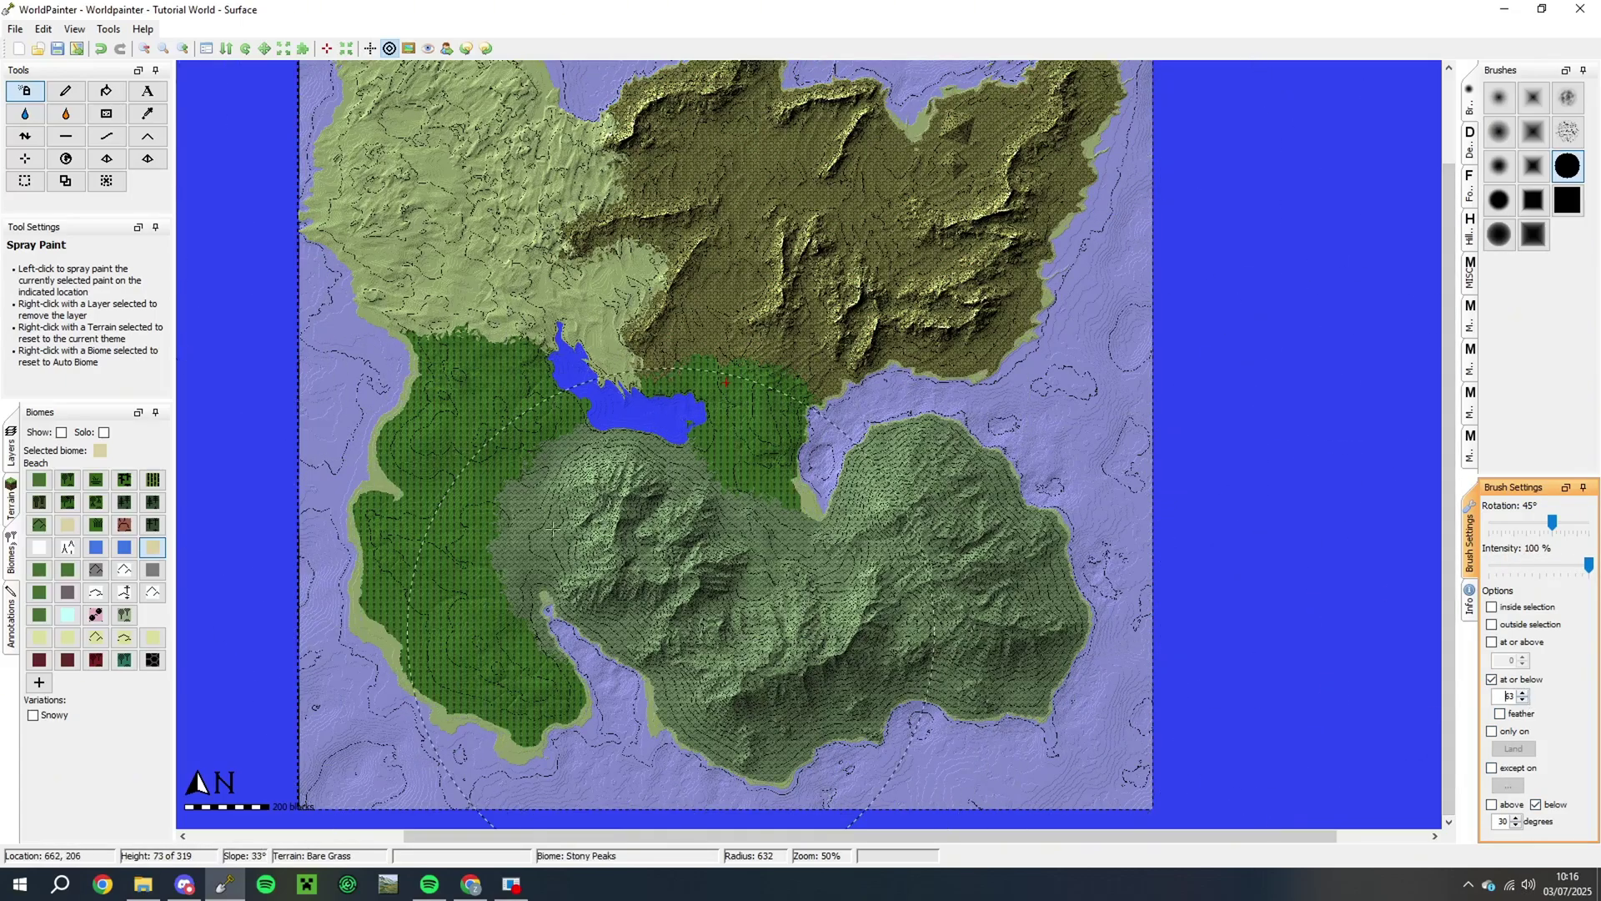
pyautogui.click(1523, 692)
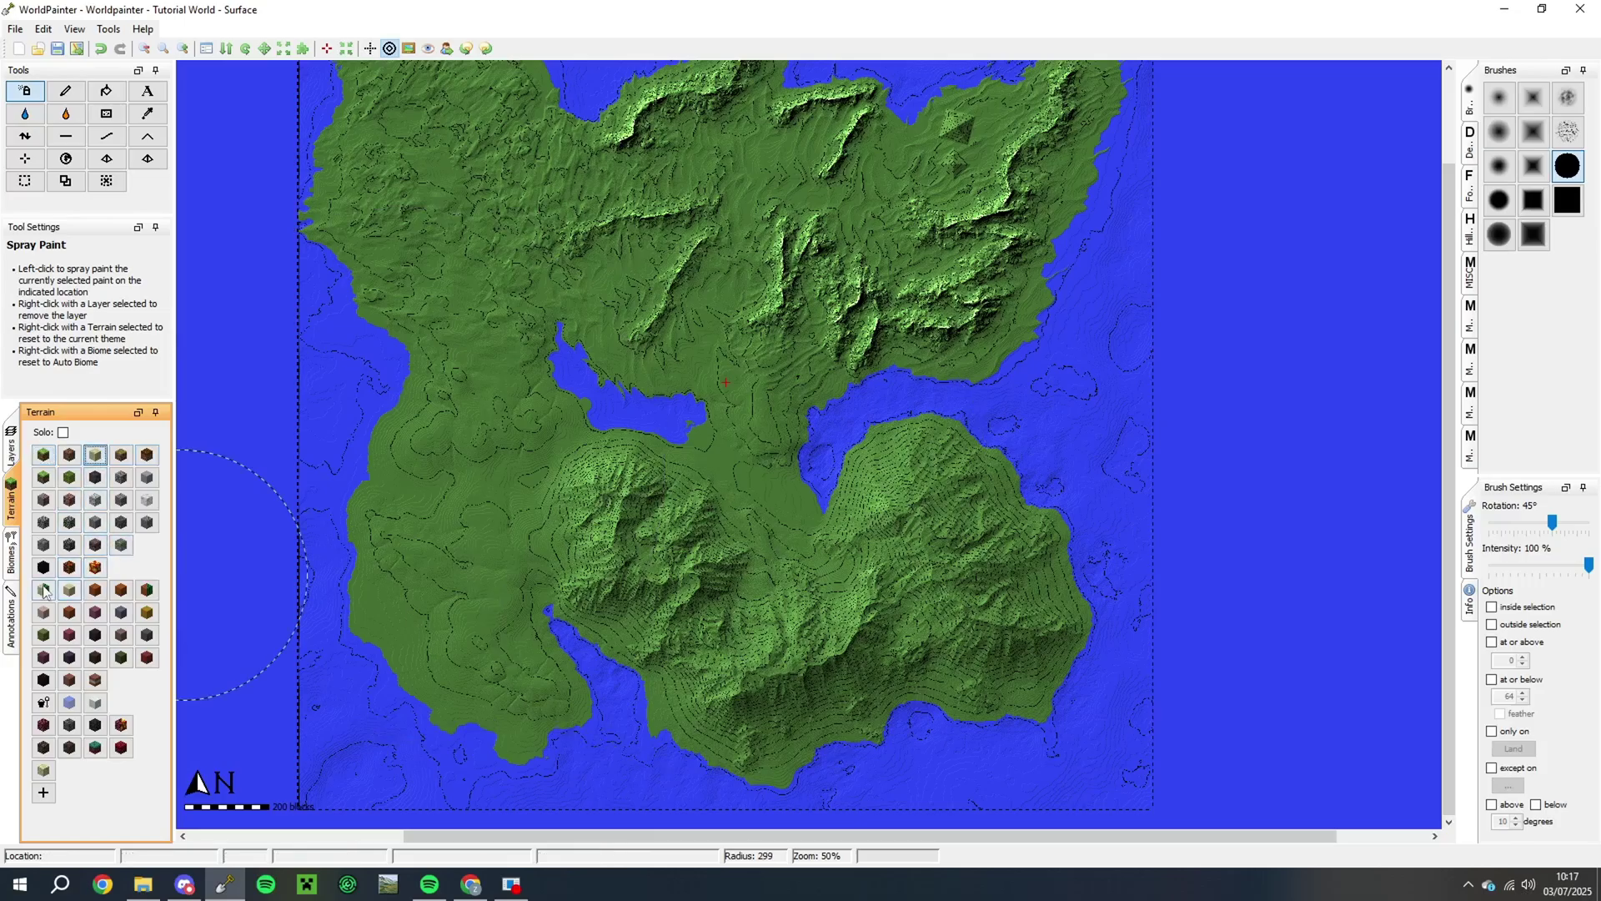
# Spray sandy terrain over the Desert biome and orange badlands terrain over the Badlands biome, without a slope limit for the badlands
pyautogui.click(46, 591)
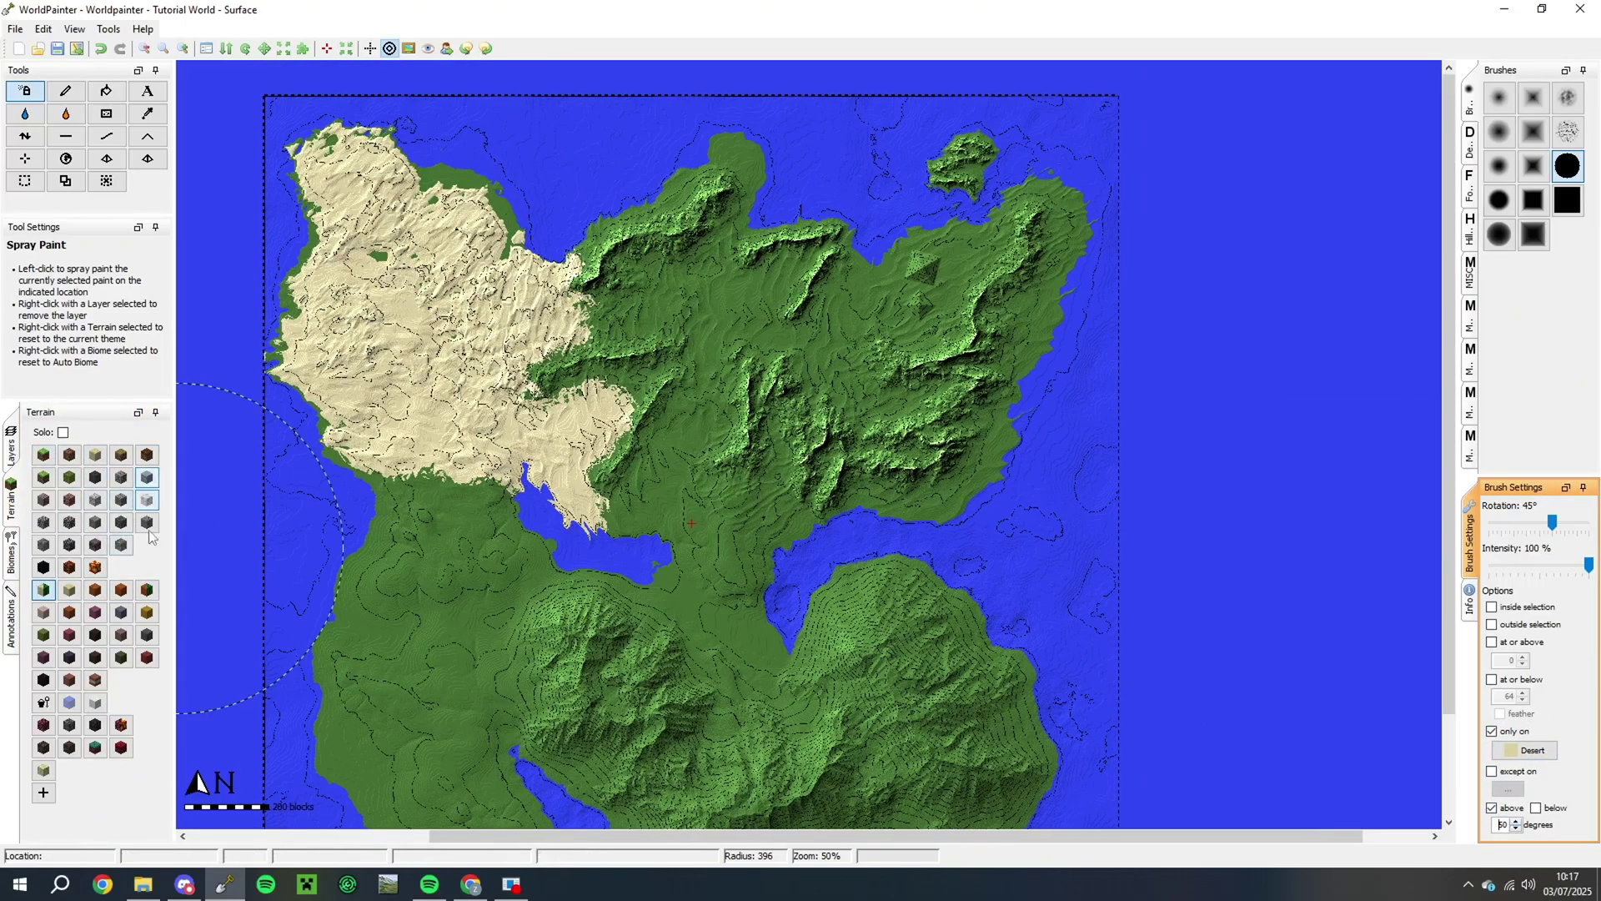
pyautogui.click(95, 679)
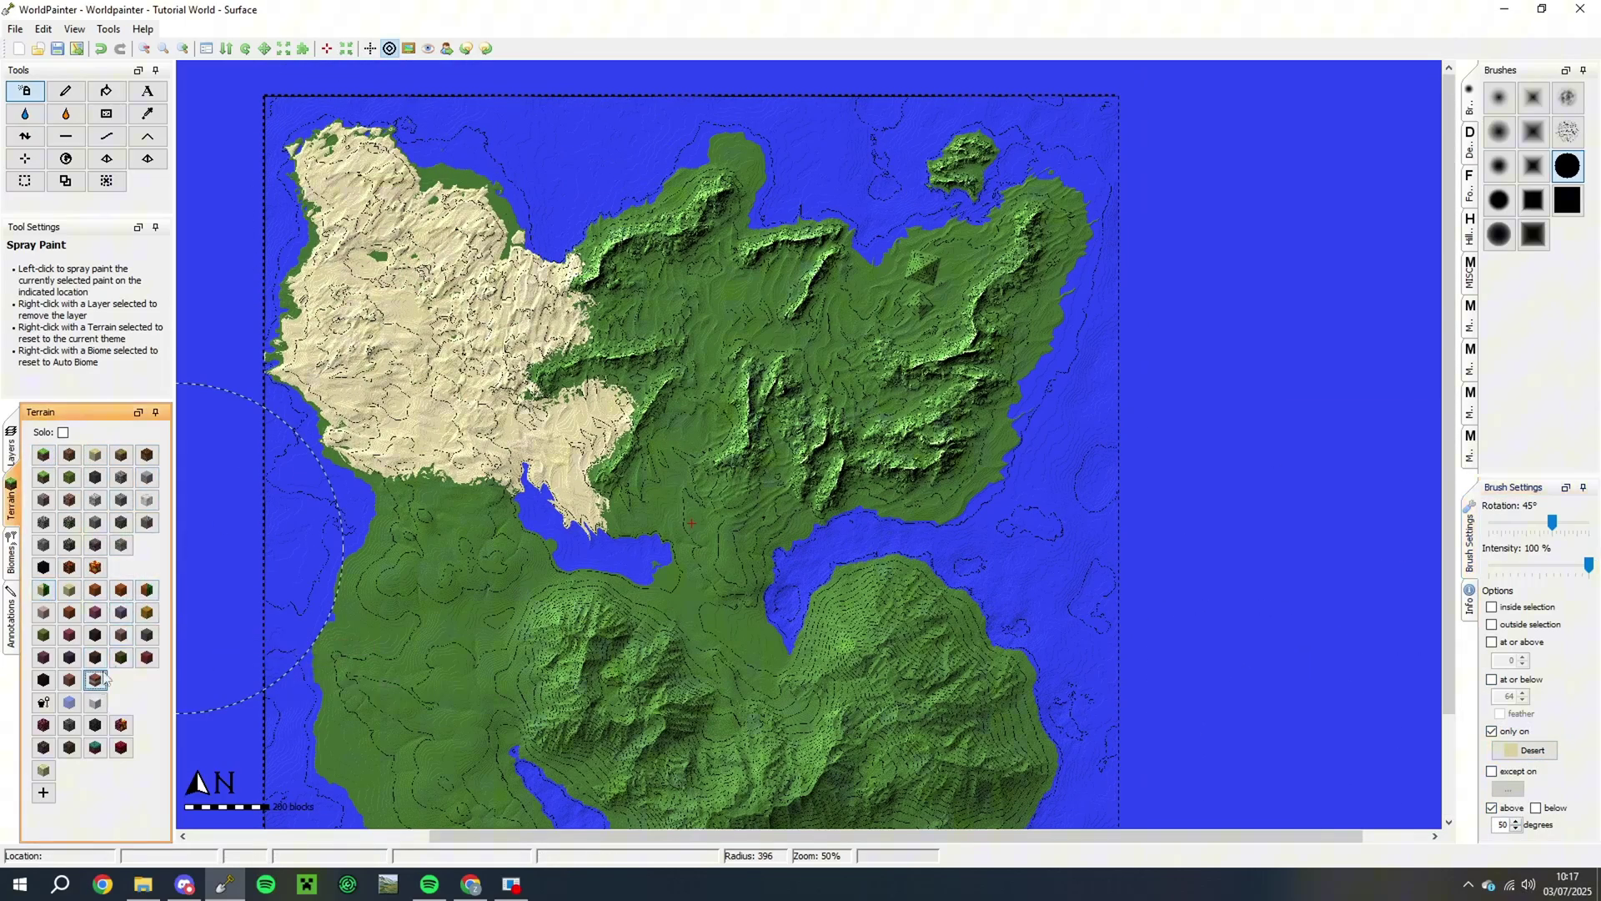
pyautogui.click(1518, 755)
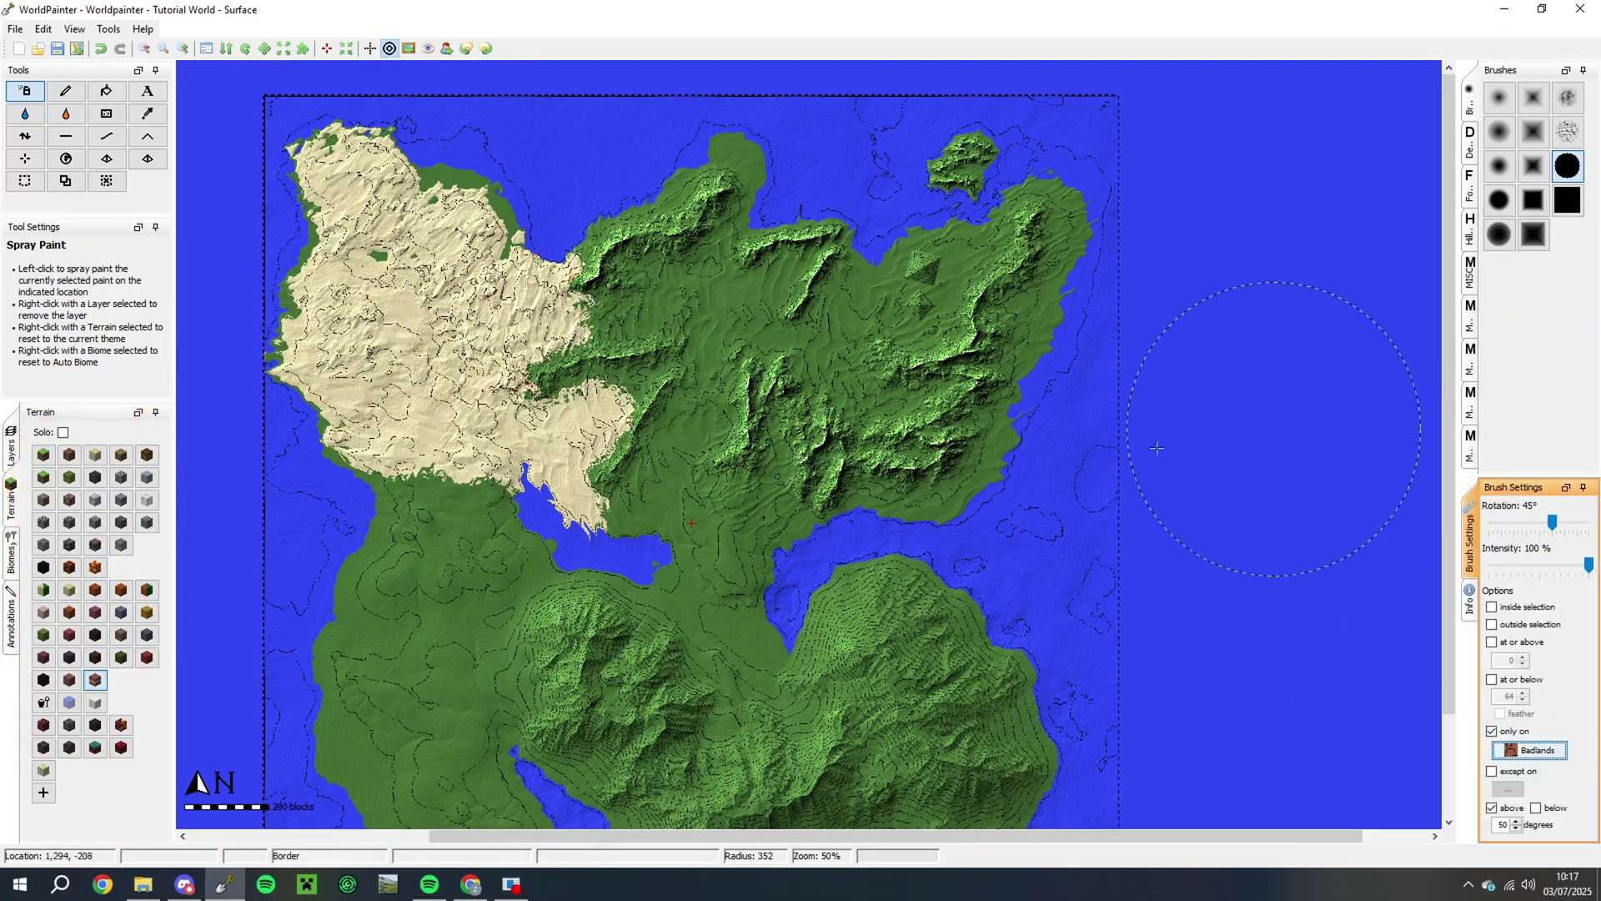
pyautogui.click(147, 590)
pyautogui.click(1492, 808)
pyautogui.moveTo(742, 392); pyautogui.dragTo(855, 446)
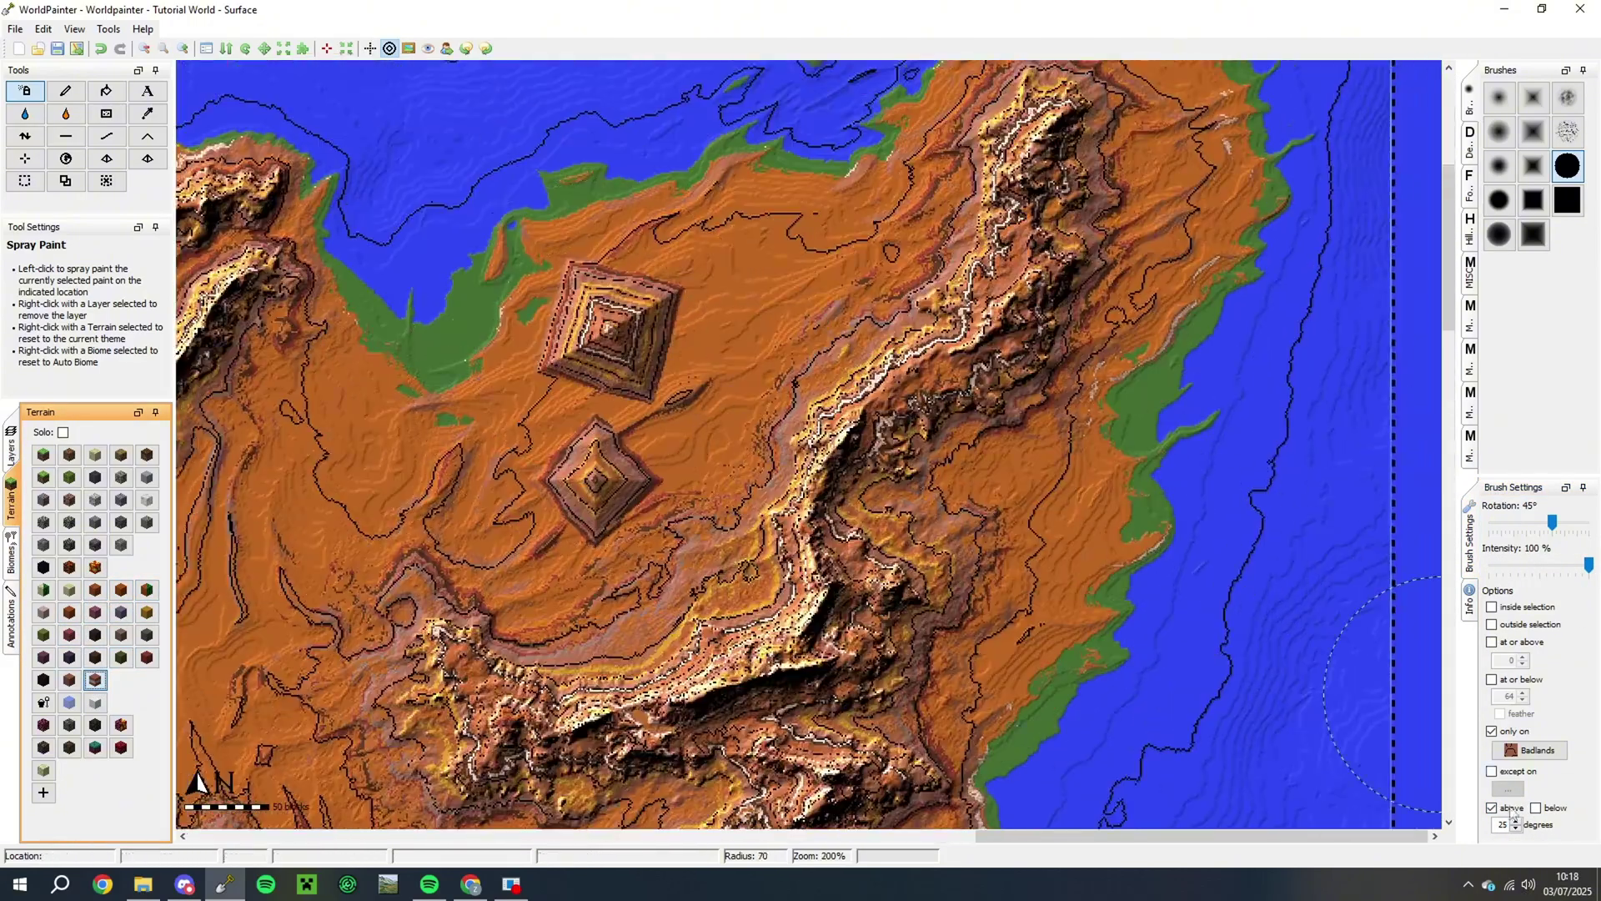
# Cover the two pyramids with a pale terrain on slopes above 10 degrees, and restrict the brush to the Forest biome
pyautogui.click(1492, 731)
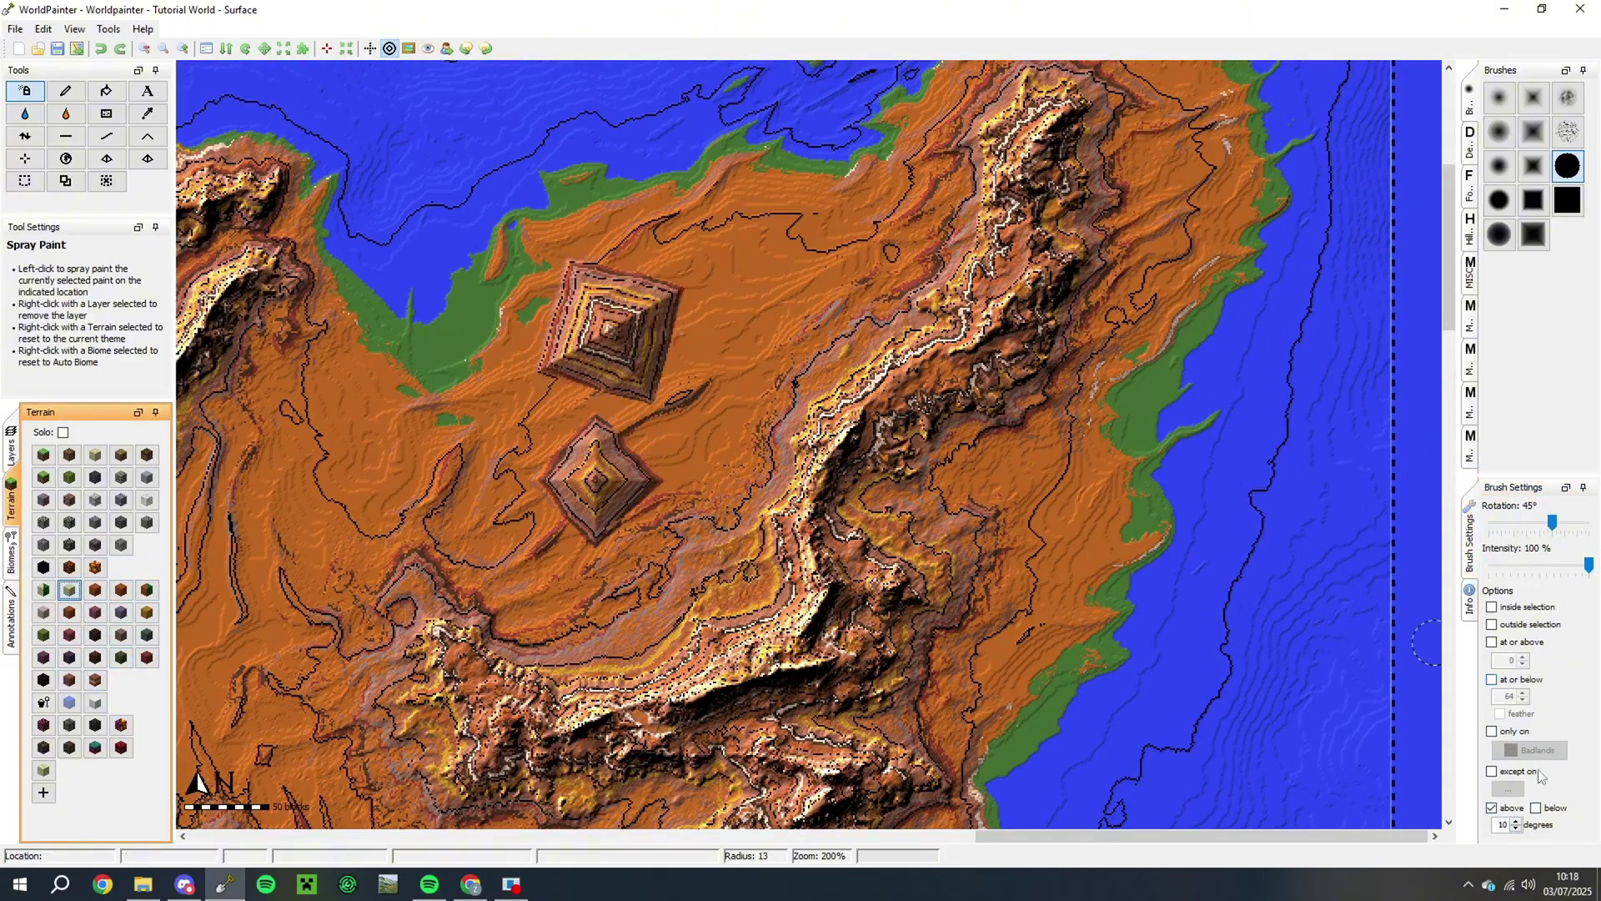
pyautogui.moveTo(611, 310)
pyautogui.mouseDown()
pyautogui.moveTo(649, 296)
pyautogui.moveTo(613, 367)
pyautogui.moveTo(596, 484)
pyautogui.mouseUp()
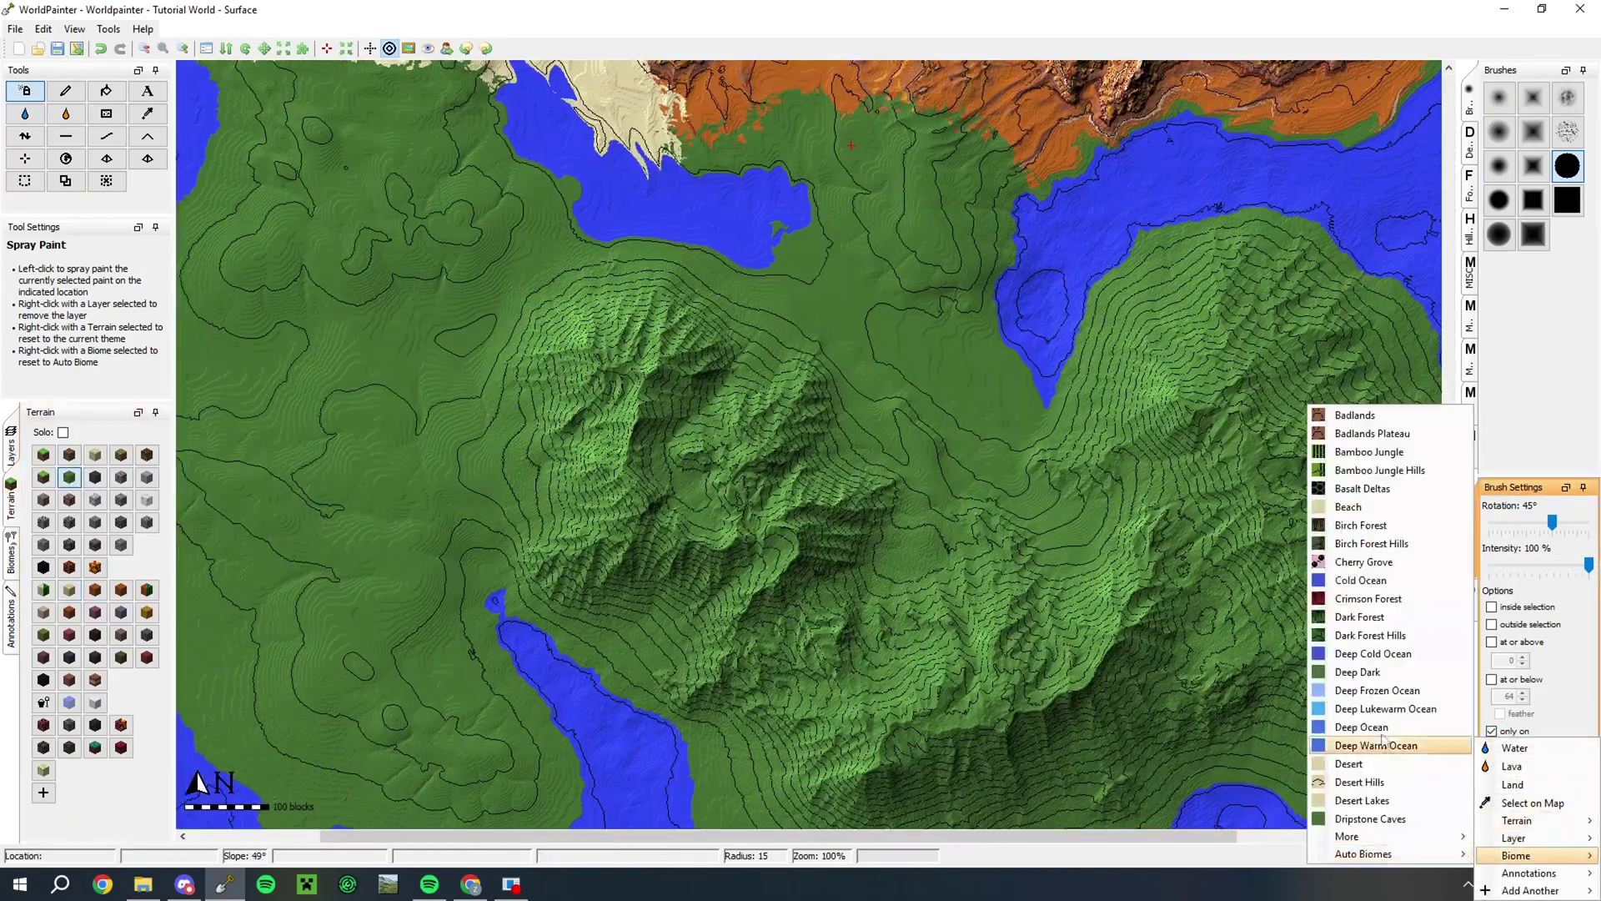
pyautogui.click(1412, 740)
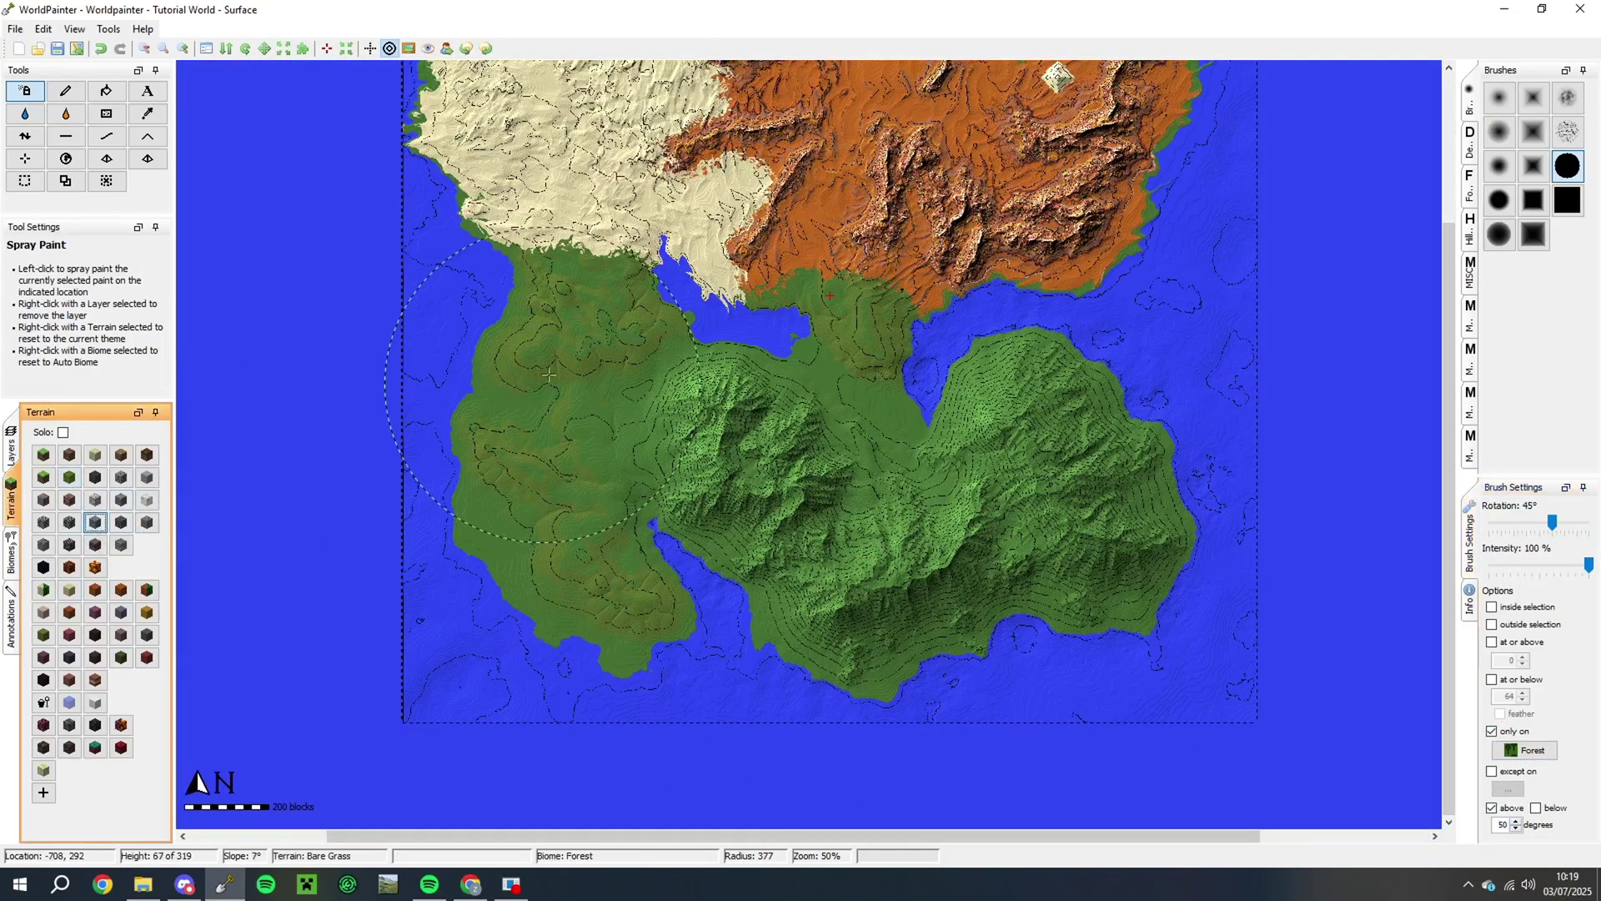
# Restrict the brush to the Stony Peaks biome and spray Coarse Dirt on its slopes above 30 degrees
pyautogui.click(1524, 750)
pyautogui.moveTo(1516, 855)
pyautogui.moveTo(1388, 836)
pyautogui.moveTo(1266, 836)
pyautogui.click(1193, 521)
pyautogui.click(1491, 808)
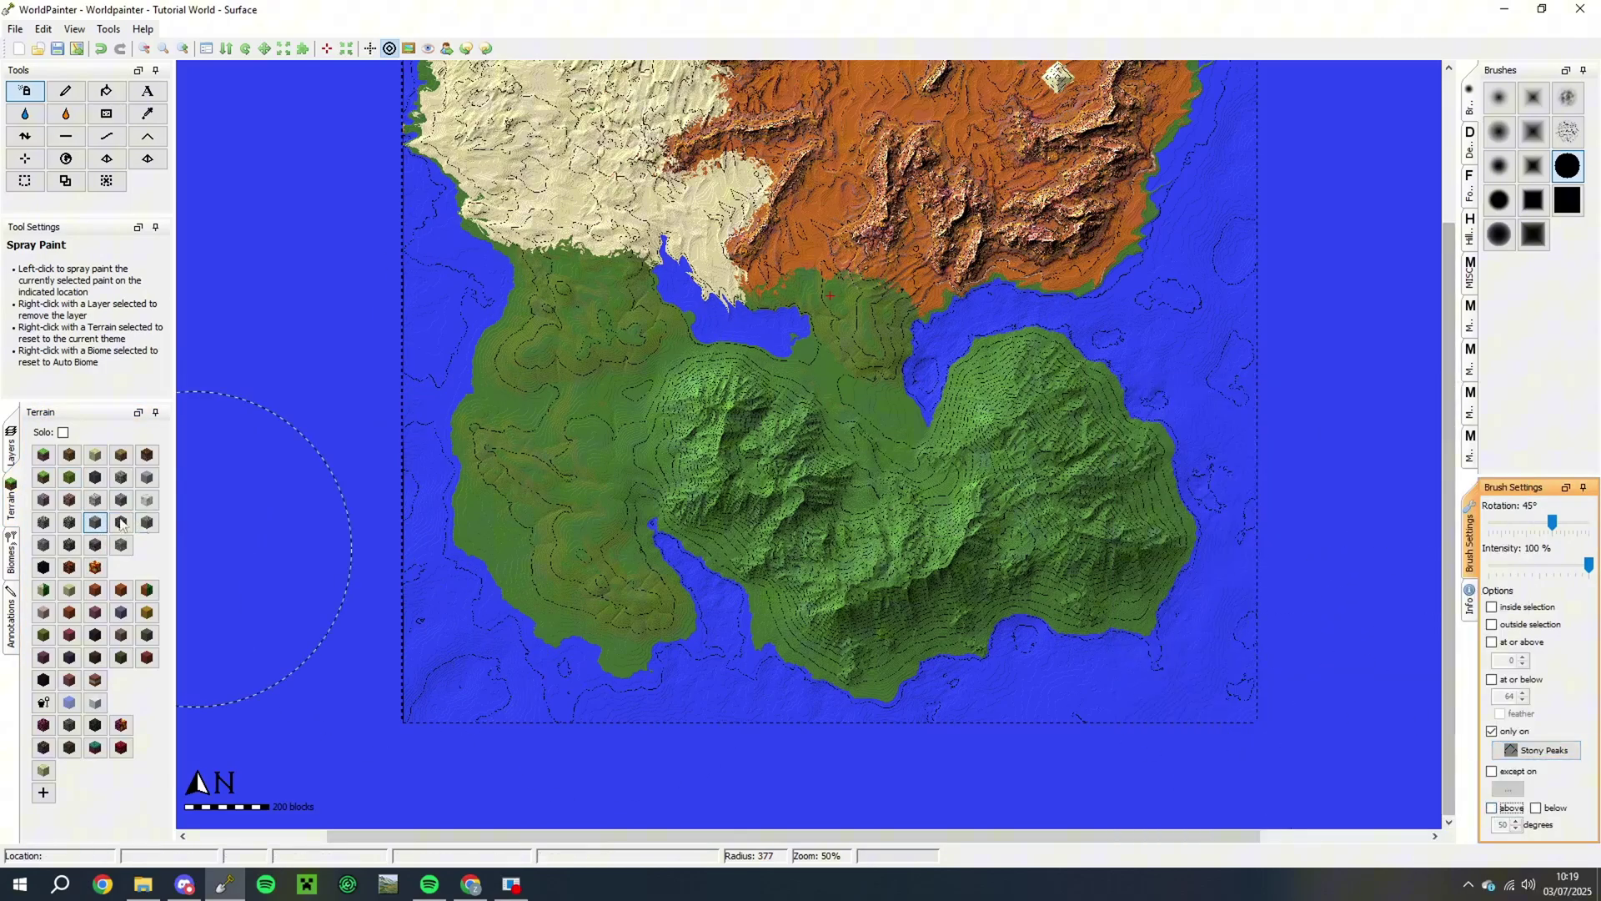
pyautogui.click(69, 455)
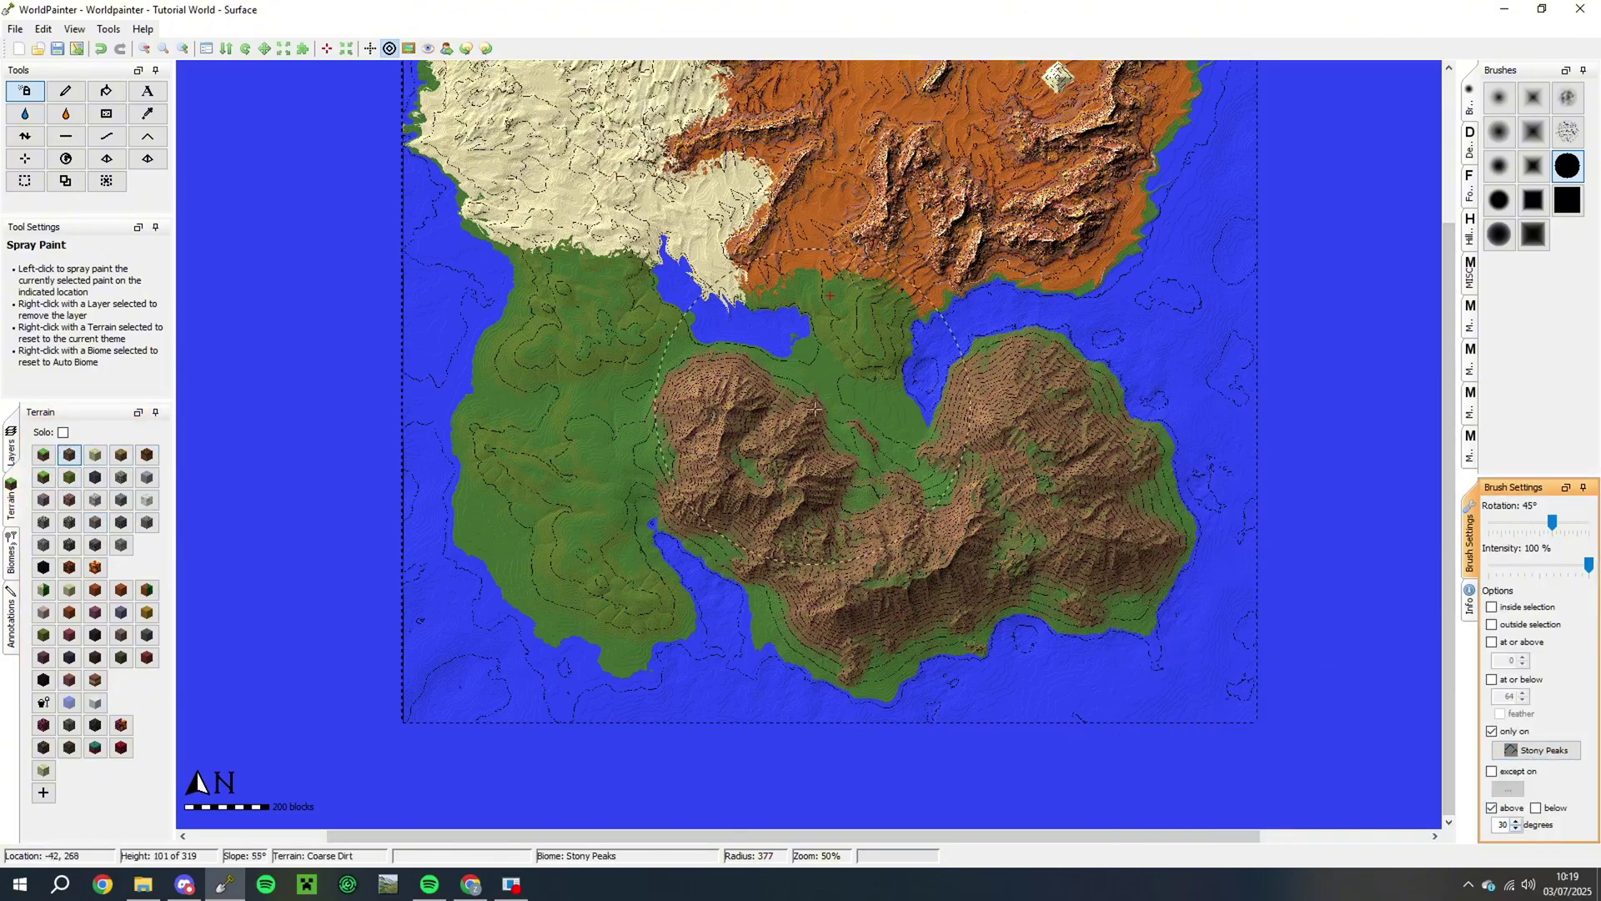
# Layer rocky terrains over the Stony Peaks mountains, raising the minimum slope to 50 and 60 degrees
pyautogui.click(120, 477)
pyautogui.moveTo(750, 467)
pyautogui.mouseDown()
pyautogui.moveTo(1093, 584)
pyautogui.moveTo(1084, 426)
pyautogui.mouseUp()
pyautogui.write('50')
pyautogui.moveTo(1509, 824)
pyautogui.mouseDown()
pyautogui.moveTo(1496, 824)
pyautogui.moveTo(1519, 828)
pyautogui.mouseUp()
pyautogui.click(95, 522)
pyautogui.write('60')
pyautogui.click(147, 635)
pyautogui.moveTo(986, 431); pyautogui.dragTo(908, 500)
# Restrict the brush to the Beach biome without a slope limit and spray sand terrain along the coasts
pyautogui.moveTo(907, 501); pyautogui.dragTo(859, 642, button='middle')
pyautogui.click(1534, 750)
pyautogui.moveTo(1516, 856)
pyautogui.click(1384, 689)
pyautogui.click(1491, 808)
pyautogui.click(95, 454)
pyautogui.moveTo(450, 467)
pyautogui.mouseDown()
pyautogui.moveTo(959, 492)
pyautogui.moveTo(401, 275)
pyautogui.mouseUp()
# Spray red sand terrain over the Beach biome along the badlands coast
pyautogui.click(95, 589)
pyautogui.scroll(-9, 875, 442)
pyautogui.moveTo(884, 442)
pyautogui.mouseDown()
pyautogui.moveTo(1082, 384)
pyautogui.moveTo(963, 167)
pyautogui.mouseUp()
# Open the 3D view and inspect the painted terrain up close
pyautogui.click(75, 28)
pyautogui.click(125, 254)
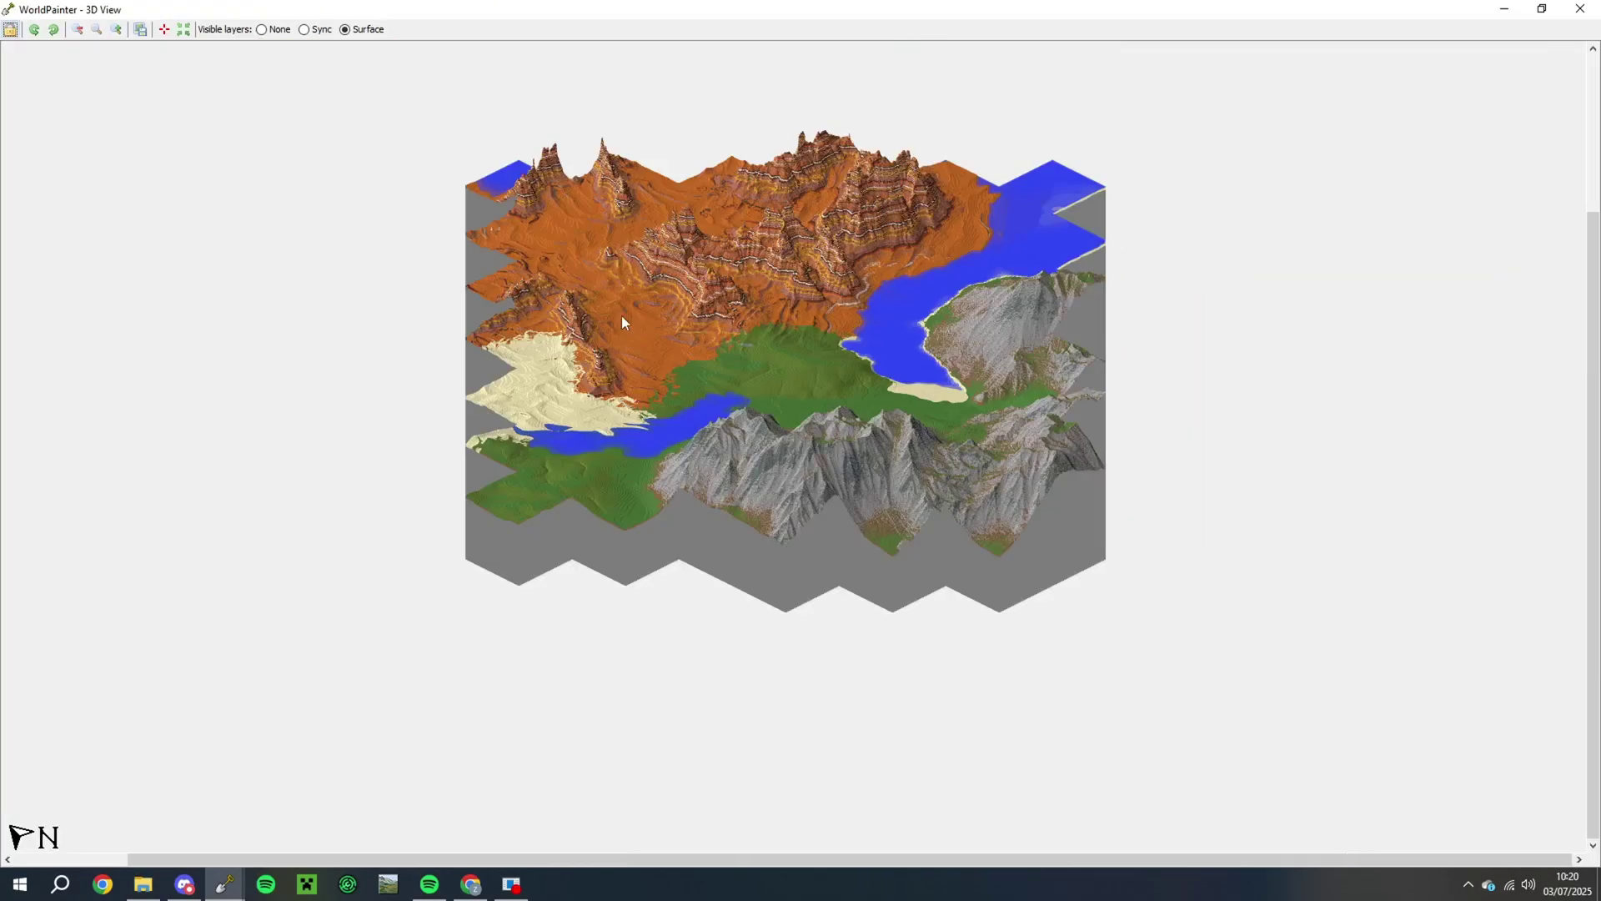
pyautogui.scroll(3, 816, 357)
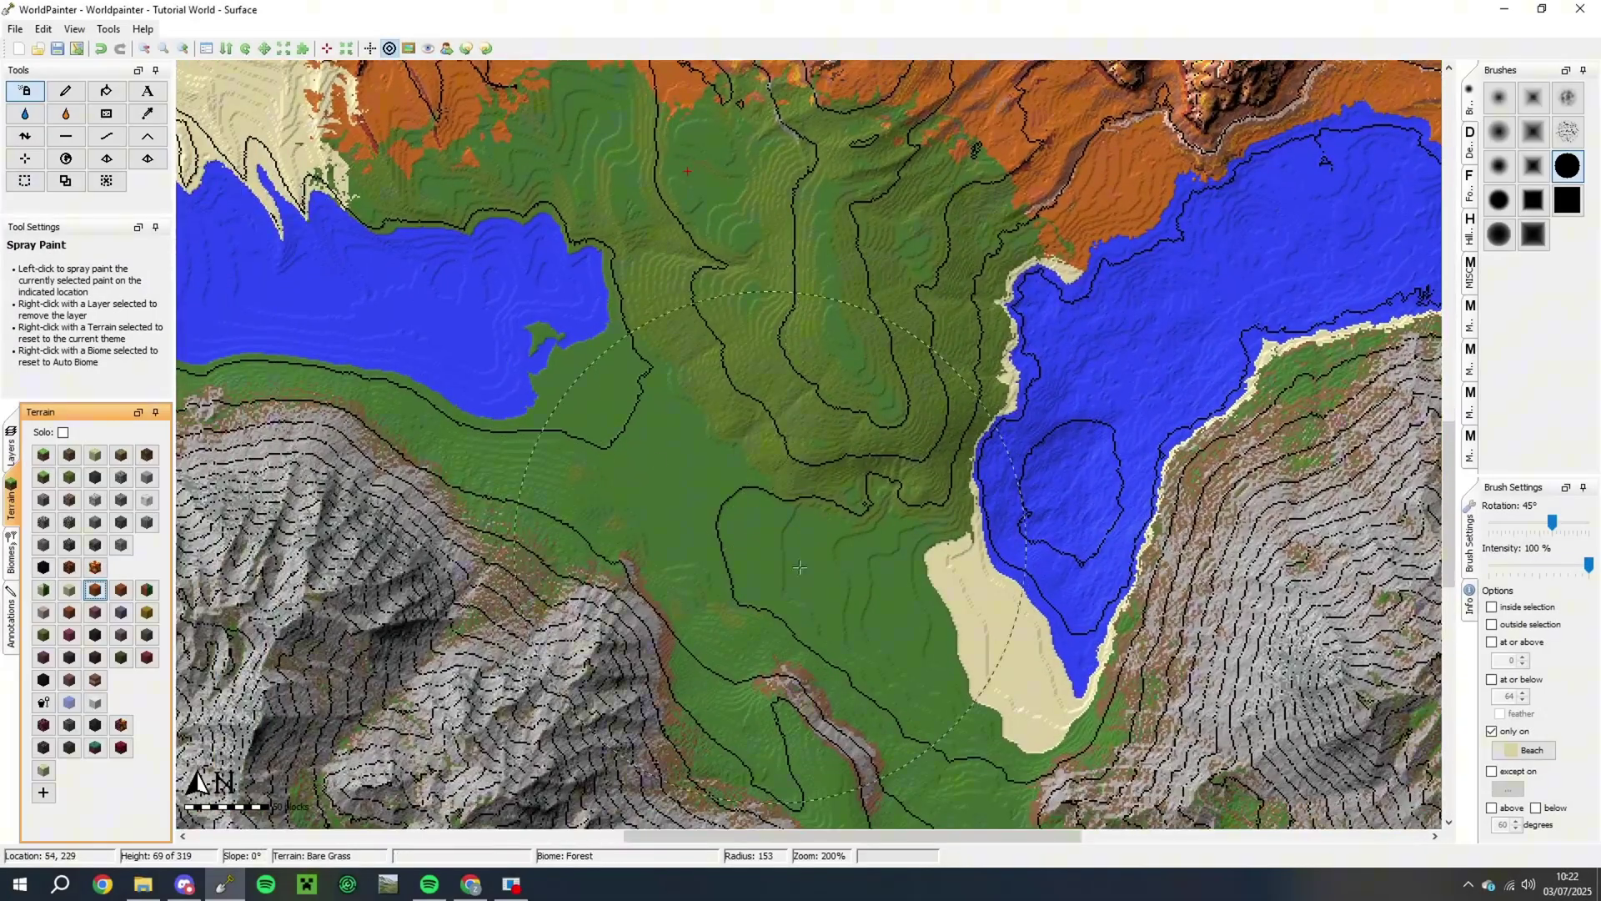
# Add a custom ground cover layer named River with water as its material, a negative thickness, variation range 1 and a smooth edge
pyautogui.click(13, 454)
pyautogui.click(75, 768)
pyautogui.click(134, 730)
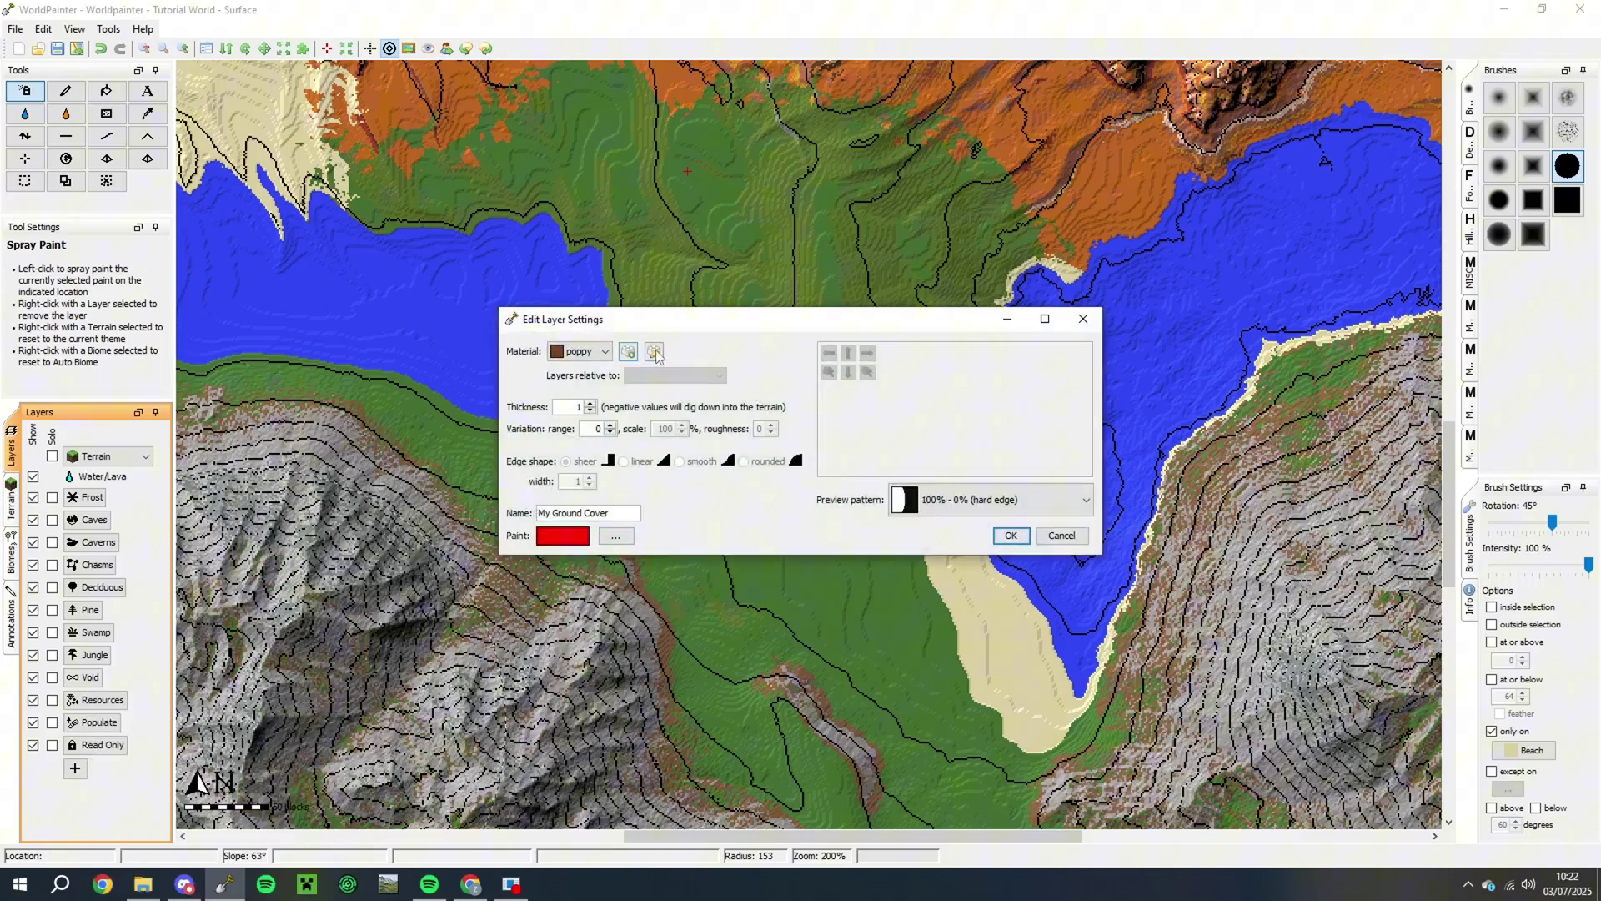
pyautogui.click(656, 351)
pyautogui.click(708, 270)
pyautogui.write('water')
pyautogui.click(711, 366)
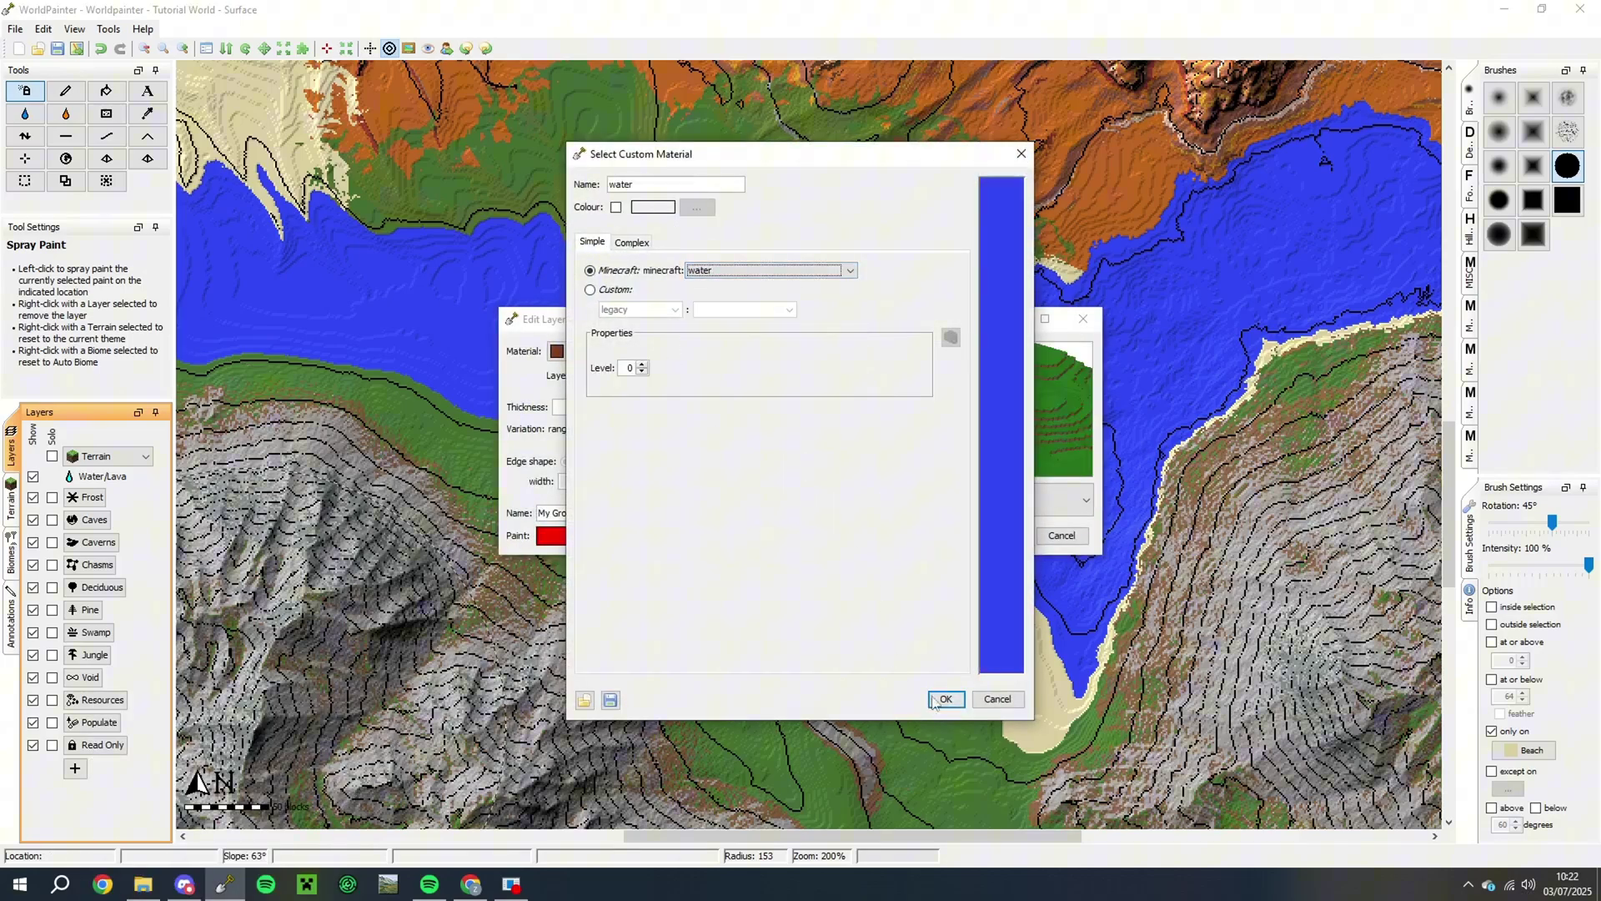
pyautogui.click(945, 699)
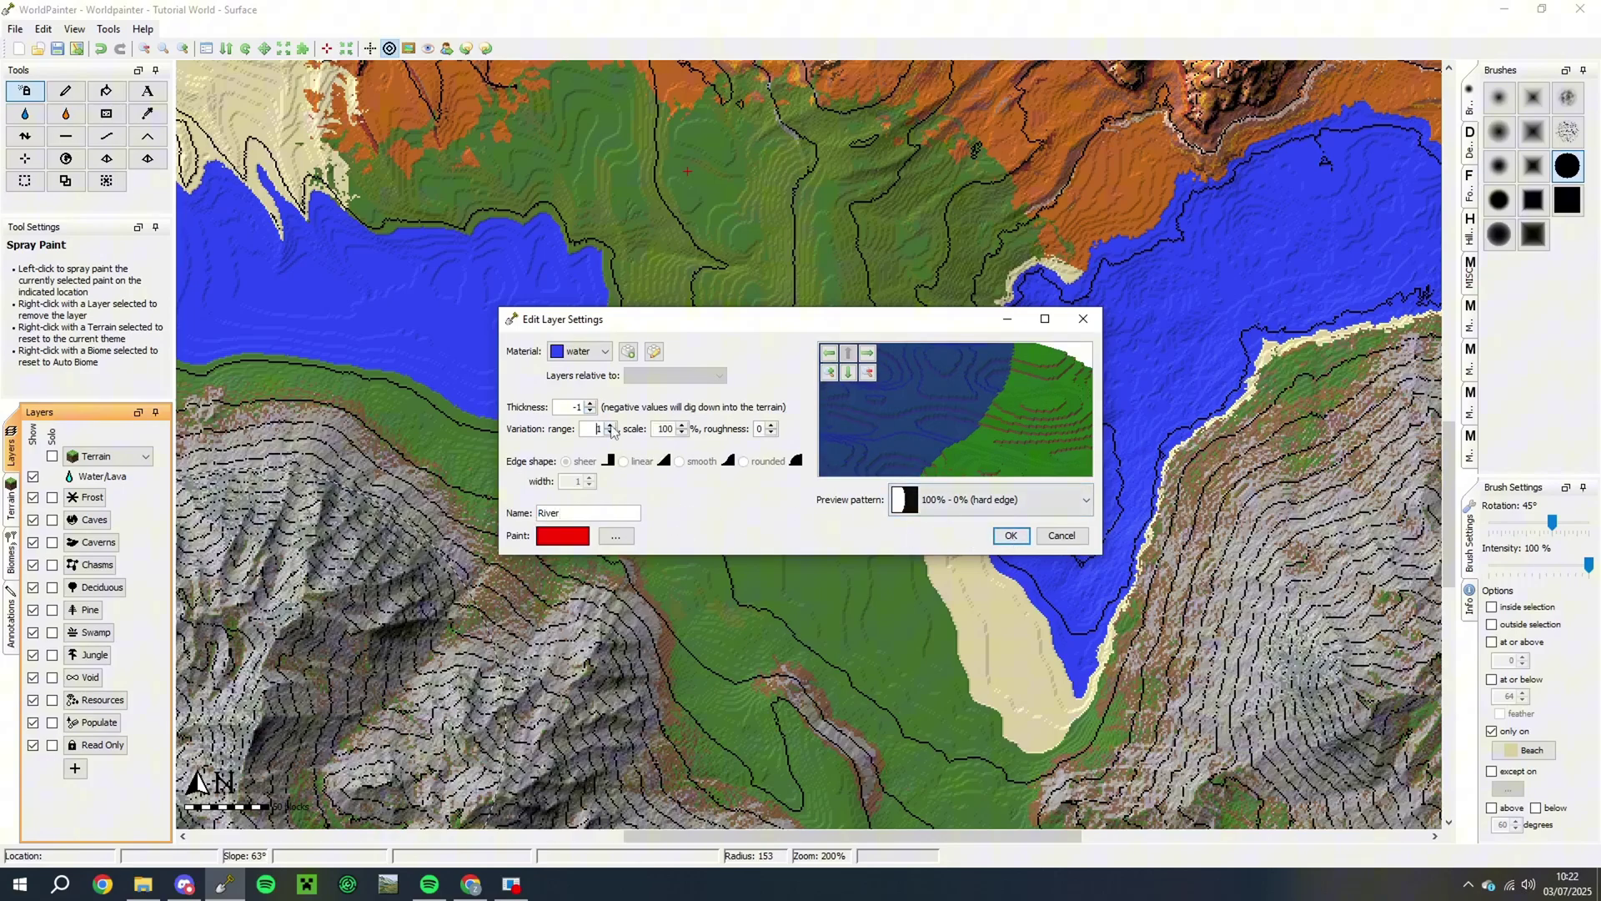
pyautogui.click(682, 463)
pyautogui.click(1011, 536)
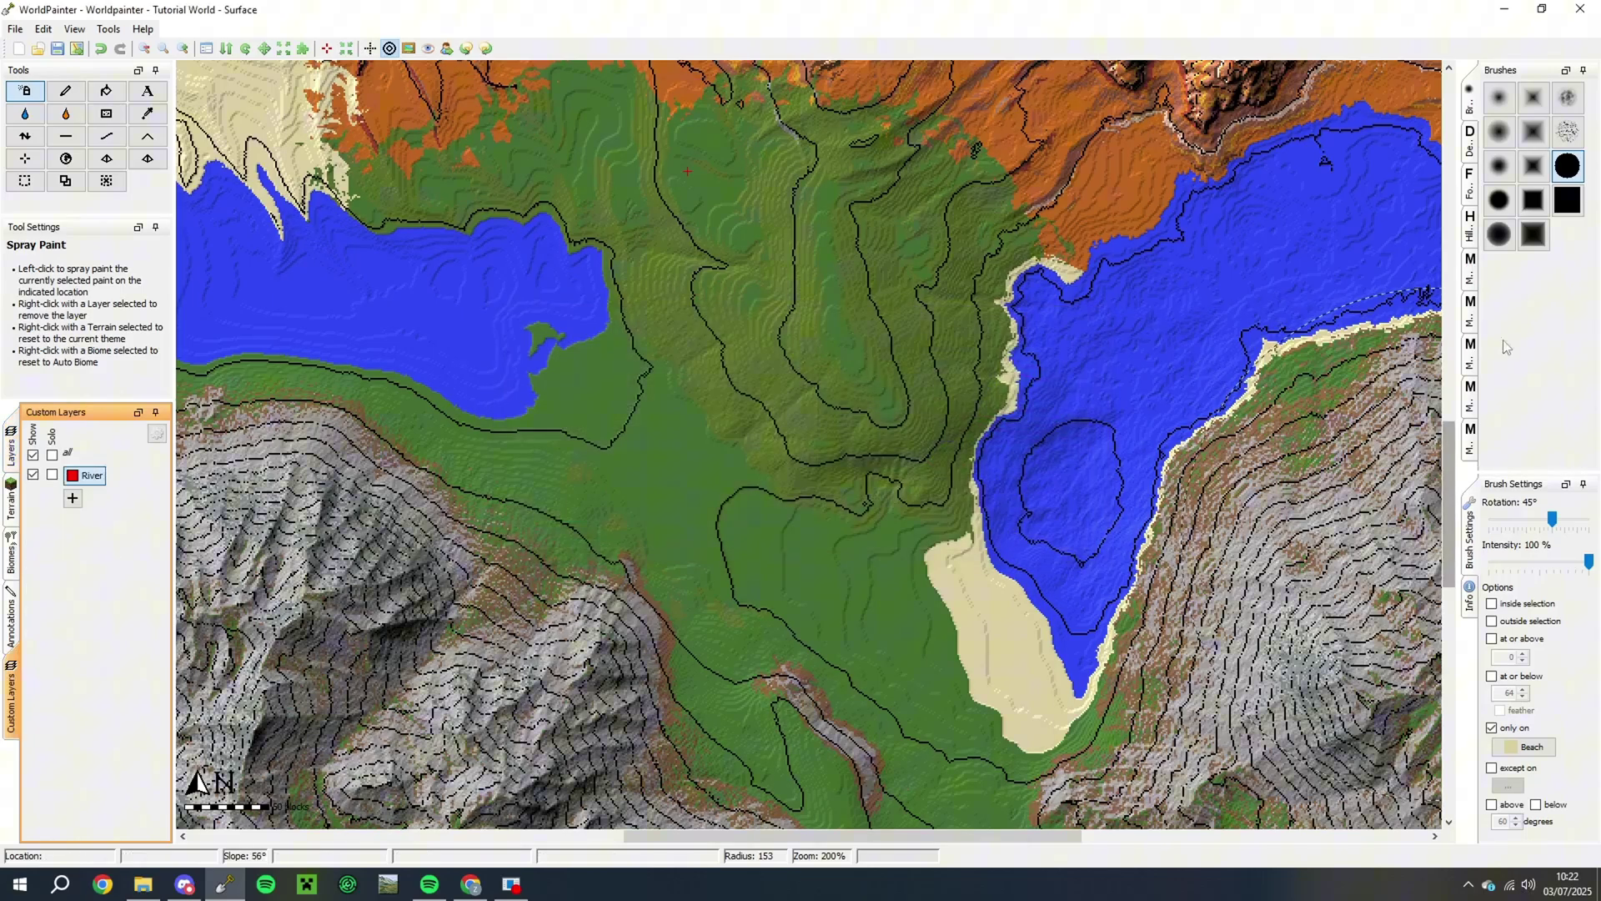
# Paint the River layer as a winding channel across the green lowland, linking the western water to the eastern bay
pyautogui.scroll(1, 388, 267)
pyautogui.moveTo(382, 284)
pyautogui.mouseDown()
pyautogui.moveTo(548, 499)
pyautogui.moveTo(657, 599)
pyautogui.mouseUp()
pyautogui.moveTo(662, 607); pyautogui.dragTo(594, 408, button='middle')
pyautogui.moveTo(1125, 486)
pyautogui.mouseDown()
pyautogui.moveTo(947, 507)
pyautogui.moveTo(629, 428)
pyautogui.moveTo(590, 402)
pyautogui.mouseUp()
pyautogui.moveTo(590, 402); pyautogui.dragTo(855, 525, button='middle')
pyautogui.scroll(-3, 435, 248)
pyautogui.moveTo(435, 248); pyautogui.dragTo(453, 258)
pyautogui.moveTo(851, 543); pyautogui.dragTo(1000, 588)
pyautogui.moveTo(1174, 632); pyautogui.dragTo(869, 457, button='middle')
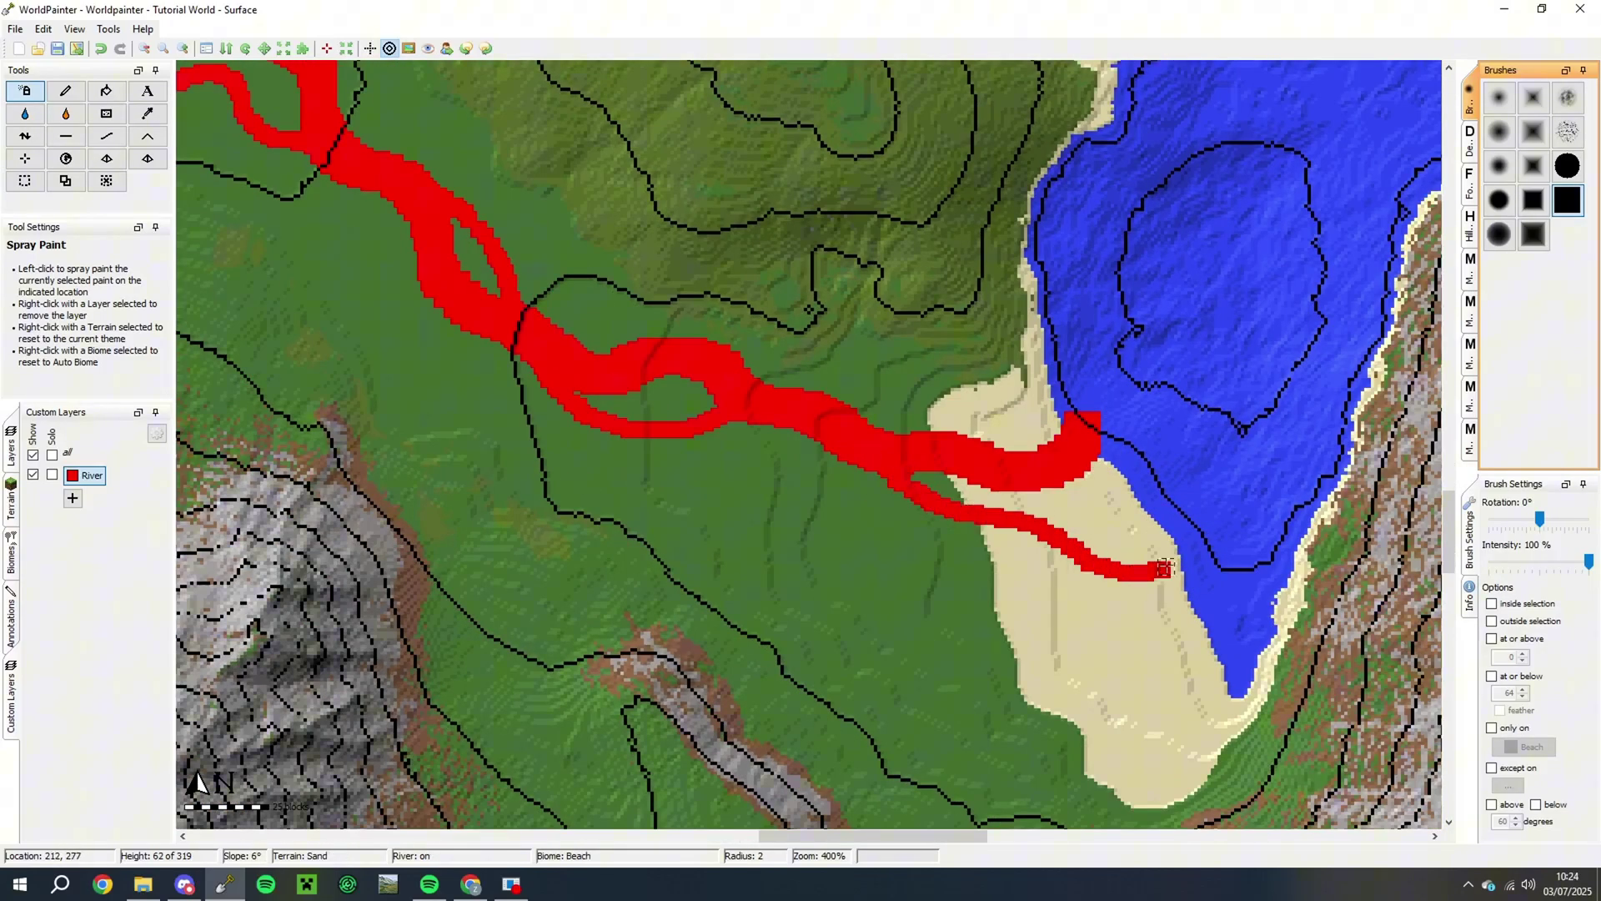
# Paint thinner side branches of the River layer around the main channel and at both of its mouths
pyautogui.moveTo(1179, 557); pyautogui.dragTo(1198, 534)
pyautogui.moveTo(1133, 477); pyautogui.dragTo(1068, 535)
pyautogui.moveTo(356, 213); pyautogui.dragTo(625, 354, button='middle')
pyautogui.moveTo(500, 213); pyautogui.dragTo(540, 208)
pyautogui.moveTo(478, 132); pyautogui.dragTo(529, 191, button='middle')
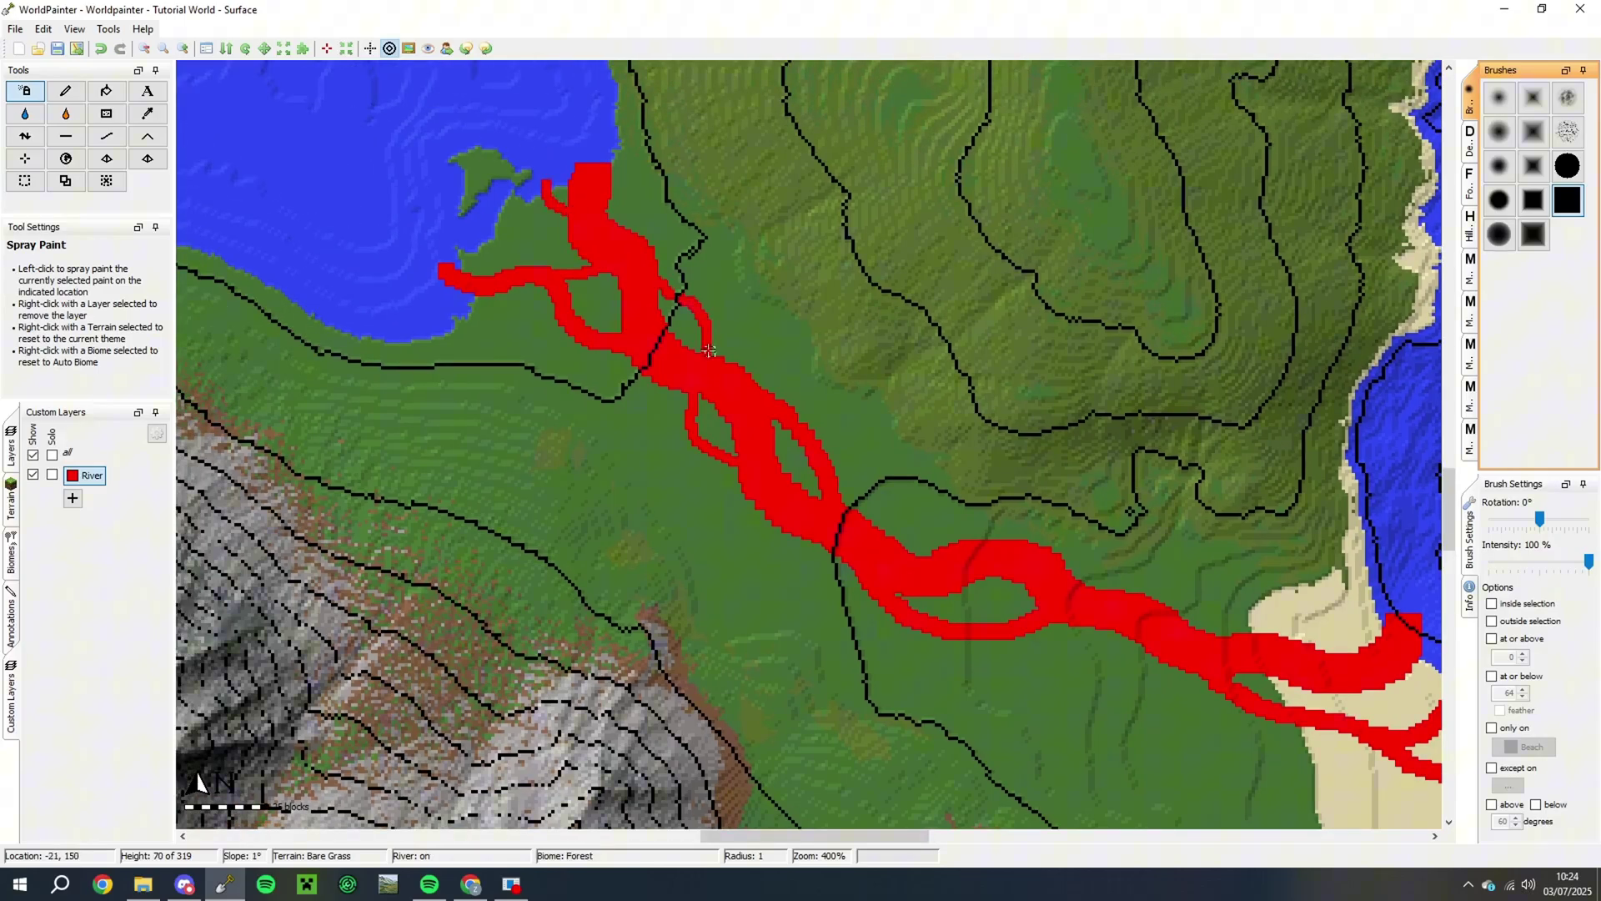
pyautogui.moveTo(1001, 579); pyautogui.dragTo(1032, 610)
pyautogui.moveTo(1276, 671); pyautogui.dragTo(786, 405, button='middle')
pyautogui.scroll(-2, 879, 344)
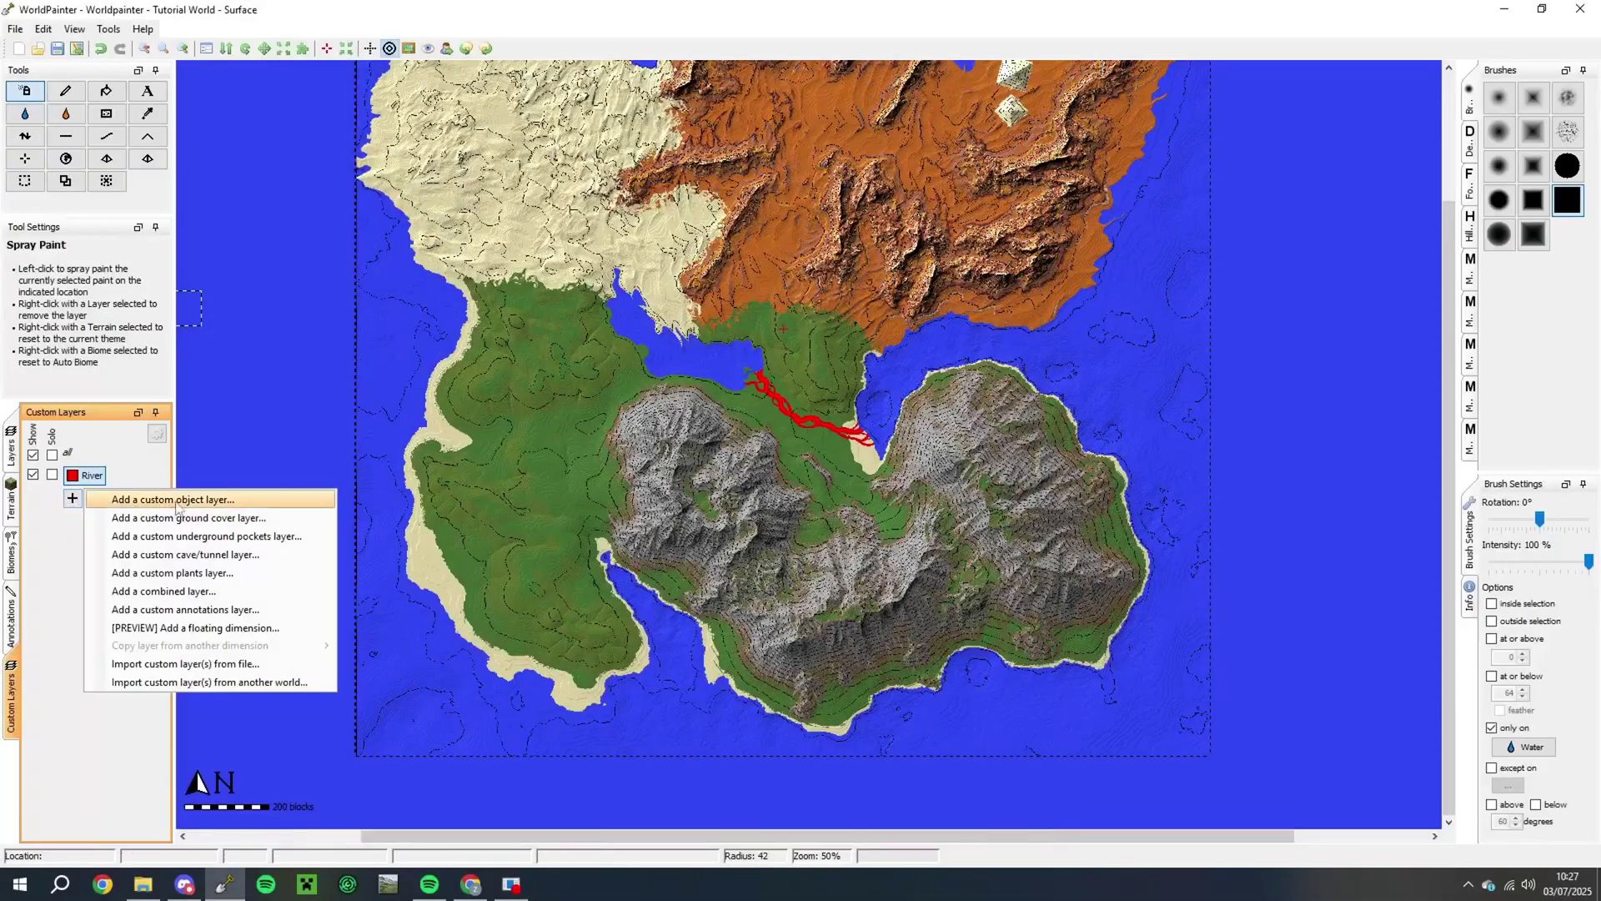
# Start a custom object layer and browse to the Oak Trees schematics folder for its objects
pyautogui.click(177, 500)
pyautogui.click(850, 355)
pyautogui.doubleClick(455, 388)
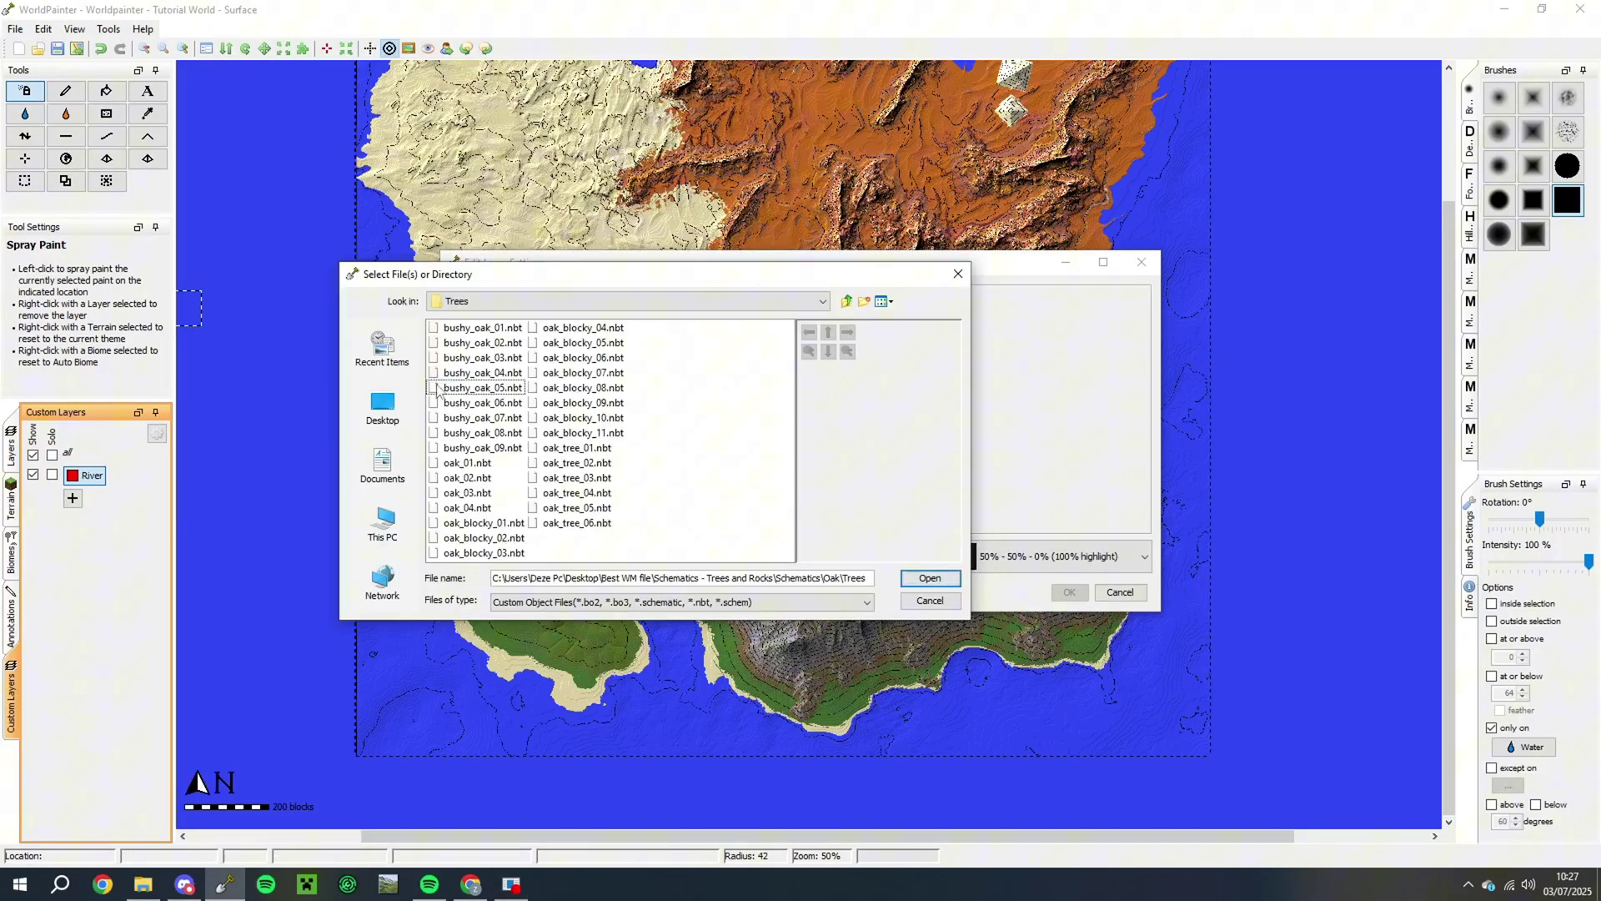
# Preview the bushy oak, blocky oak and oak tree schematics in the Trees folder
pyautogui.click(482, 372)
pyautogui.scroll(-3, 878, 408)
pyautogui.click(577, 463)
pyautogui.click(581, 493)
pyautogui.click(588, 433)
pyautogui.click(590, 417)
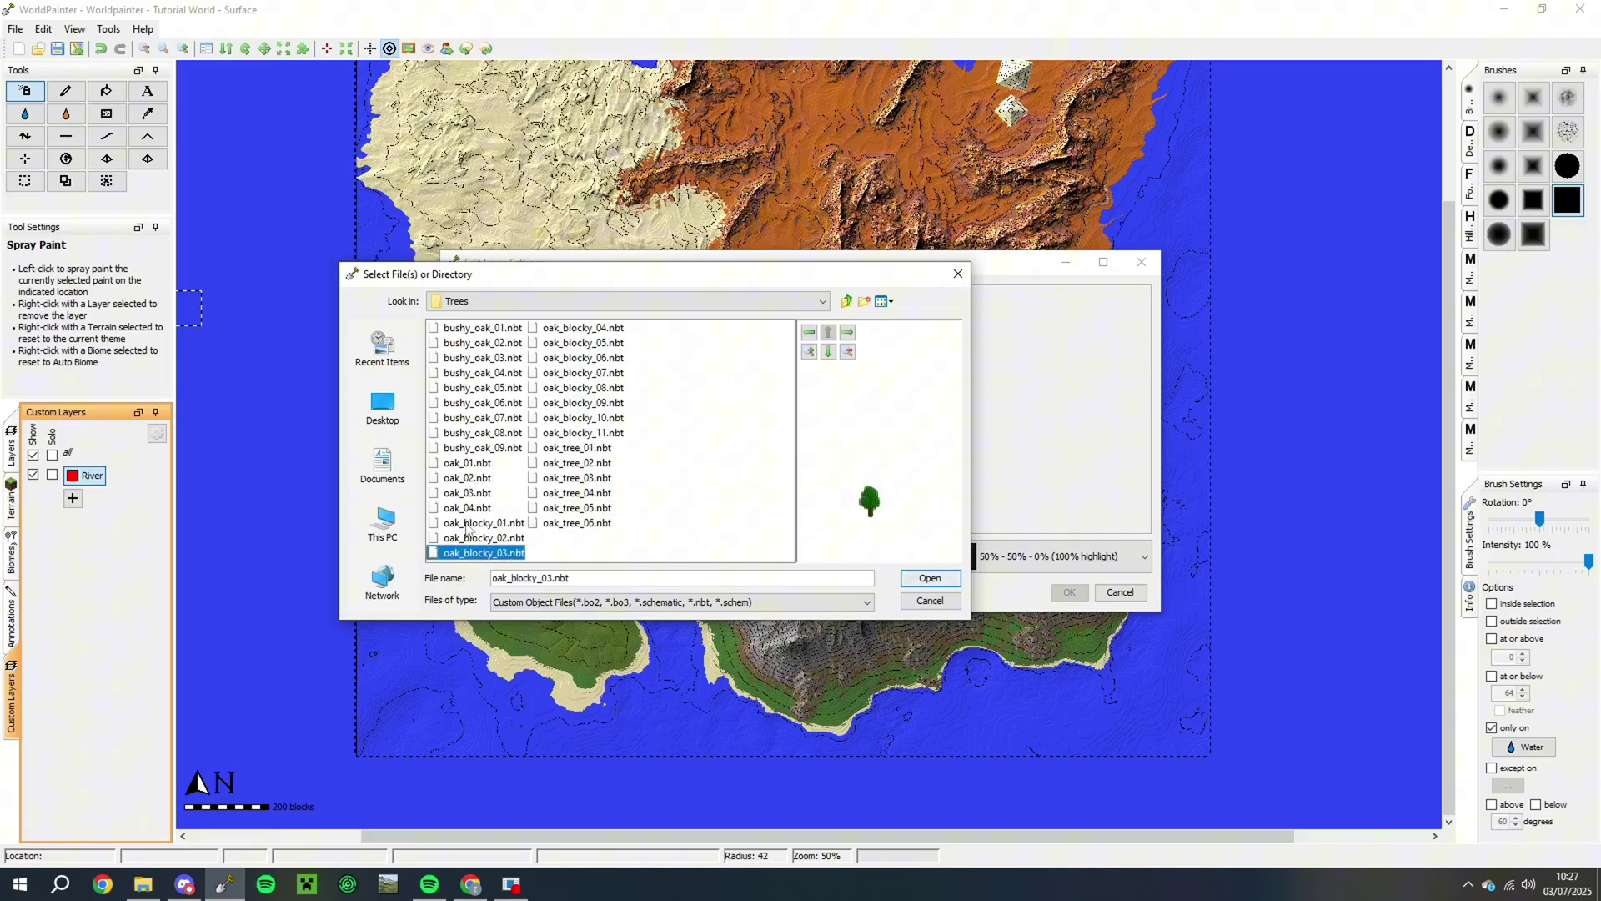
pyautogui.click(478, 432)
pyautogui.press('Up')
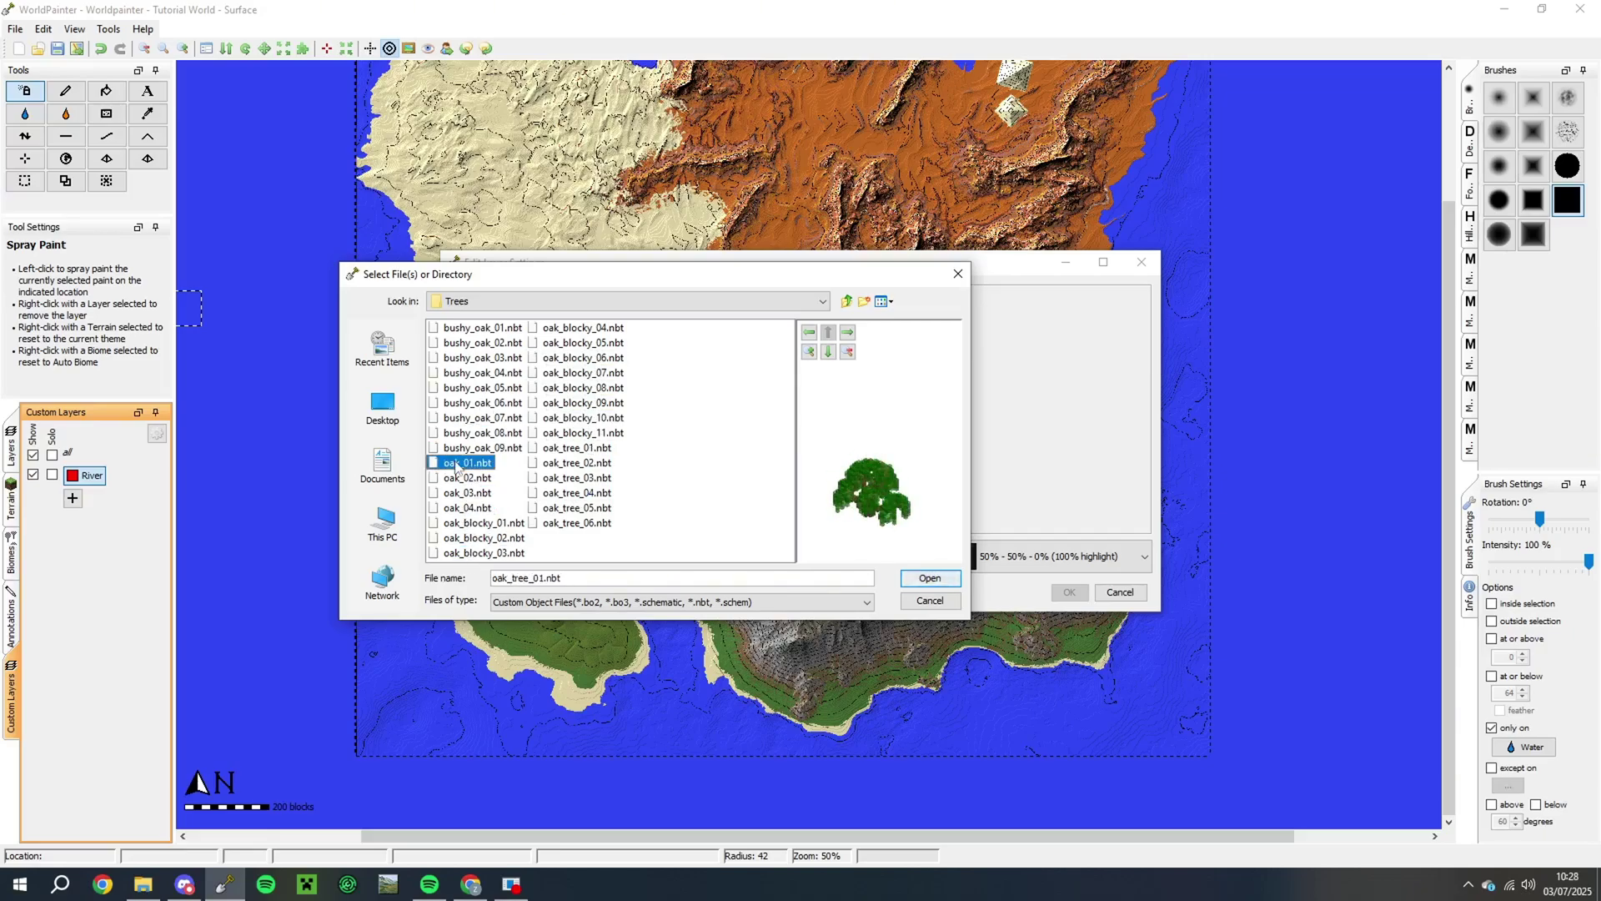
# Add the objects oak_01 to oak_04 and oak_tree_01 to oak_tree_06 to the layer
pyautogui.keyDown('ctrl'); pyautogui.click(589, 448); pyautogui.keyUp('ctrl')
pyautogui.keyDown('ctrl'); pyautogui.click(589, 478); pyautogui.keyUp('ctrl')
pyautogui.keyDown('ctrl'); pyautogui.click(588, 493); pyautogui.keyUp('ctrl')
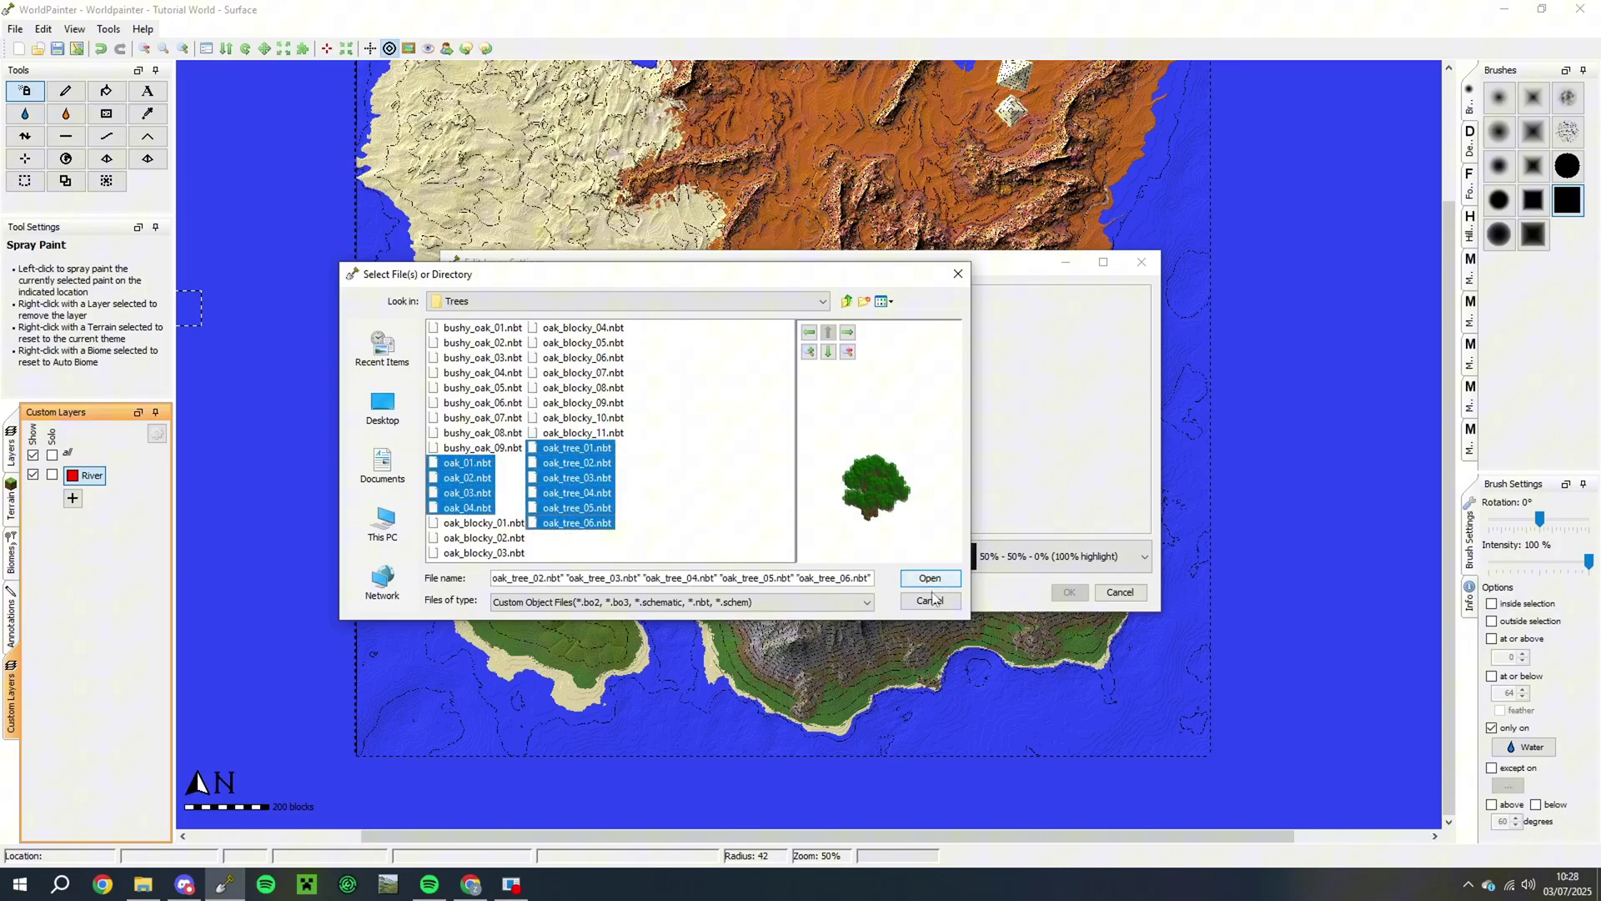
pyautogui.click(930, 578)
# Add all oak bush objects from the Bushes folder to the layer and set the preview pattern to 100%
pyautogui.click(854, 362)
pyautogui.click(846, 301)
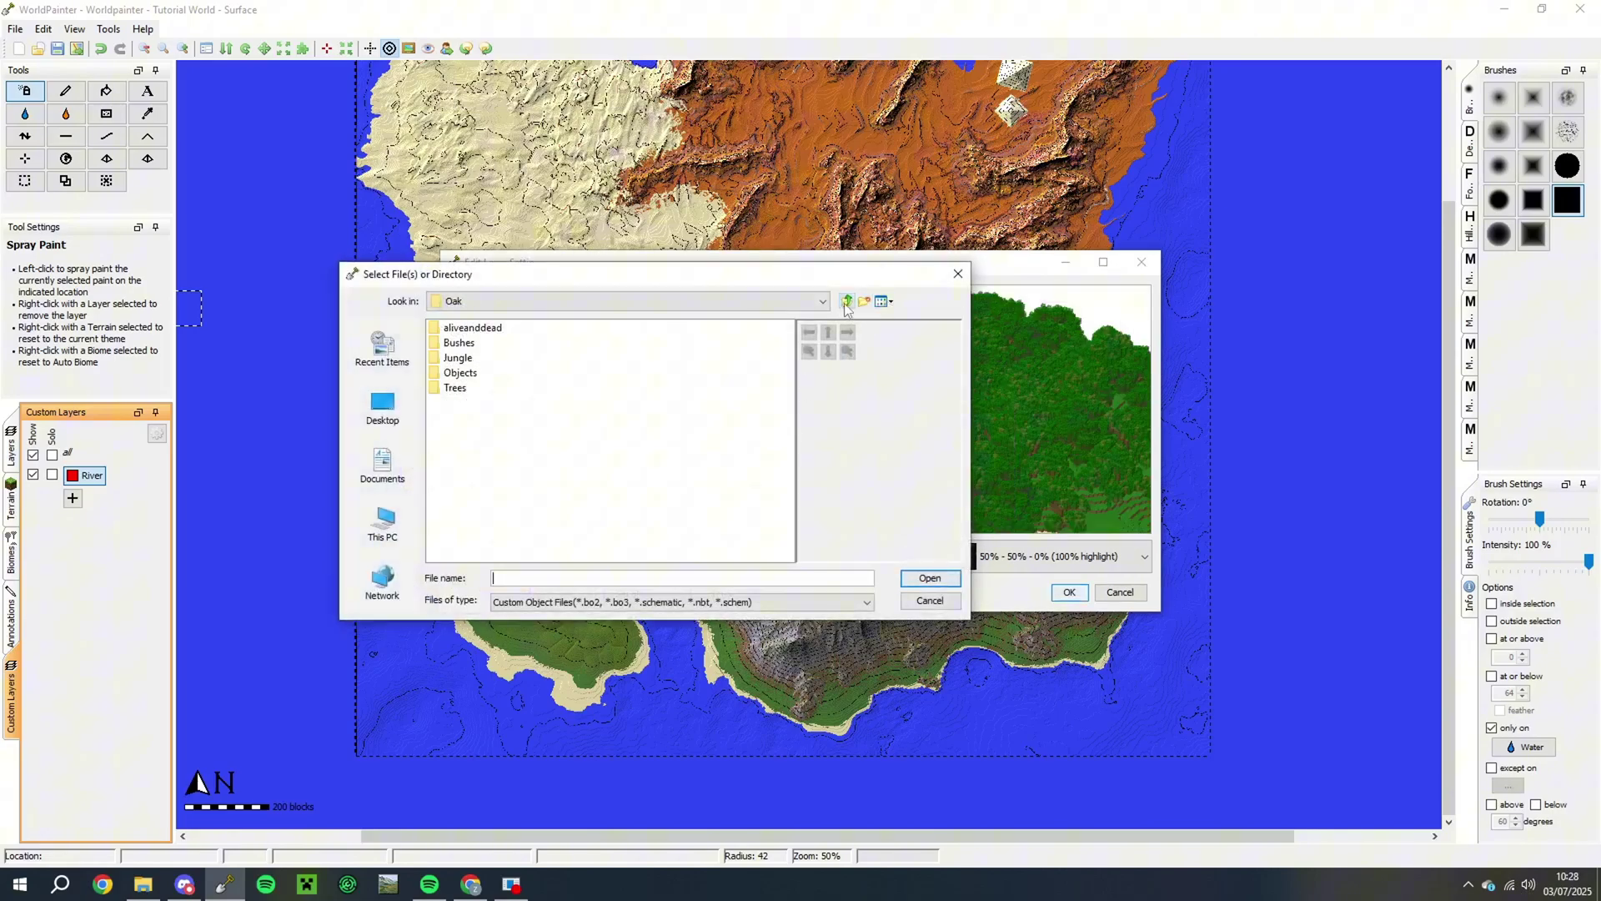
pyautogui.doubleClick(463, 346)
pyautogui.click(463, 372)
pyautogui.hotkey('ctrl', 'a')
pyautogui.click(930, 578)
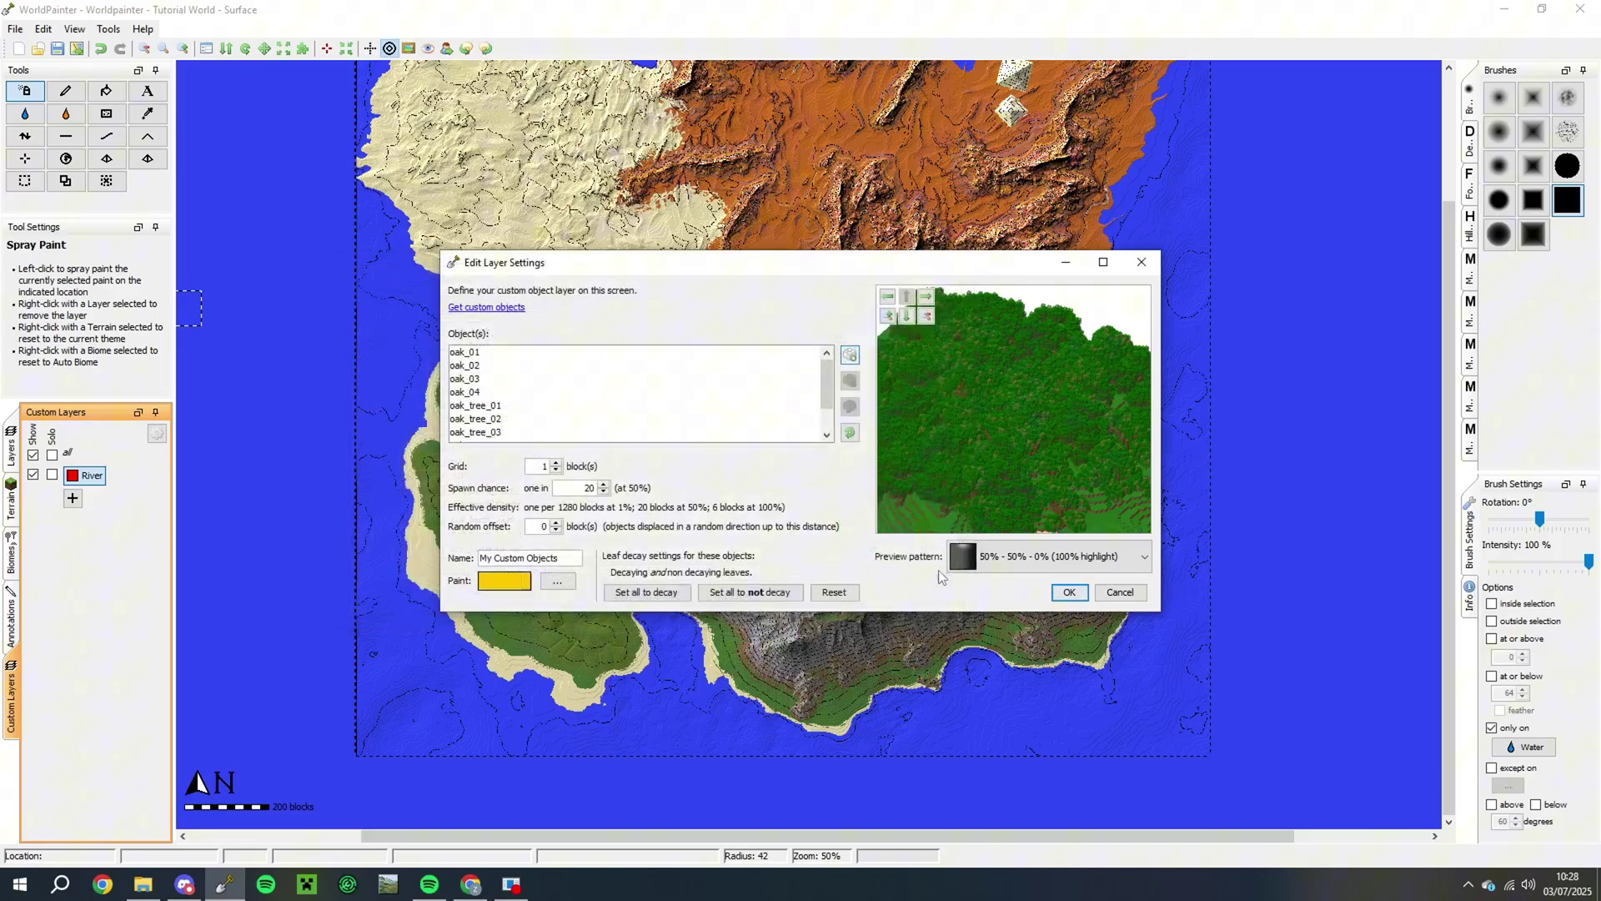
pyautogui.click(1053, 556)
pyautogui.click(1014, 614)
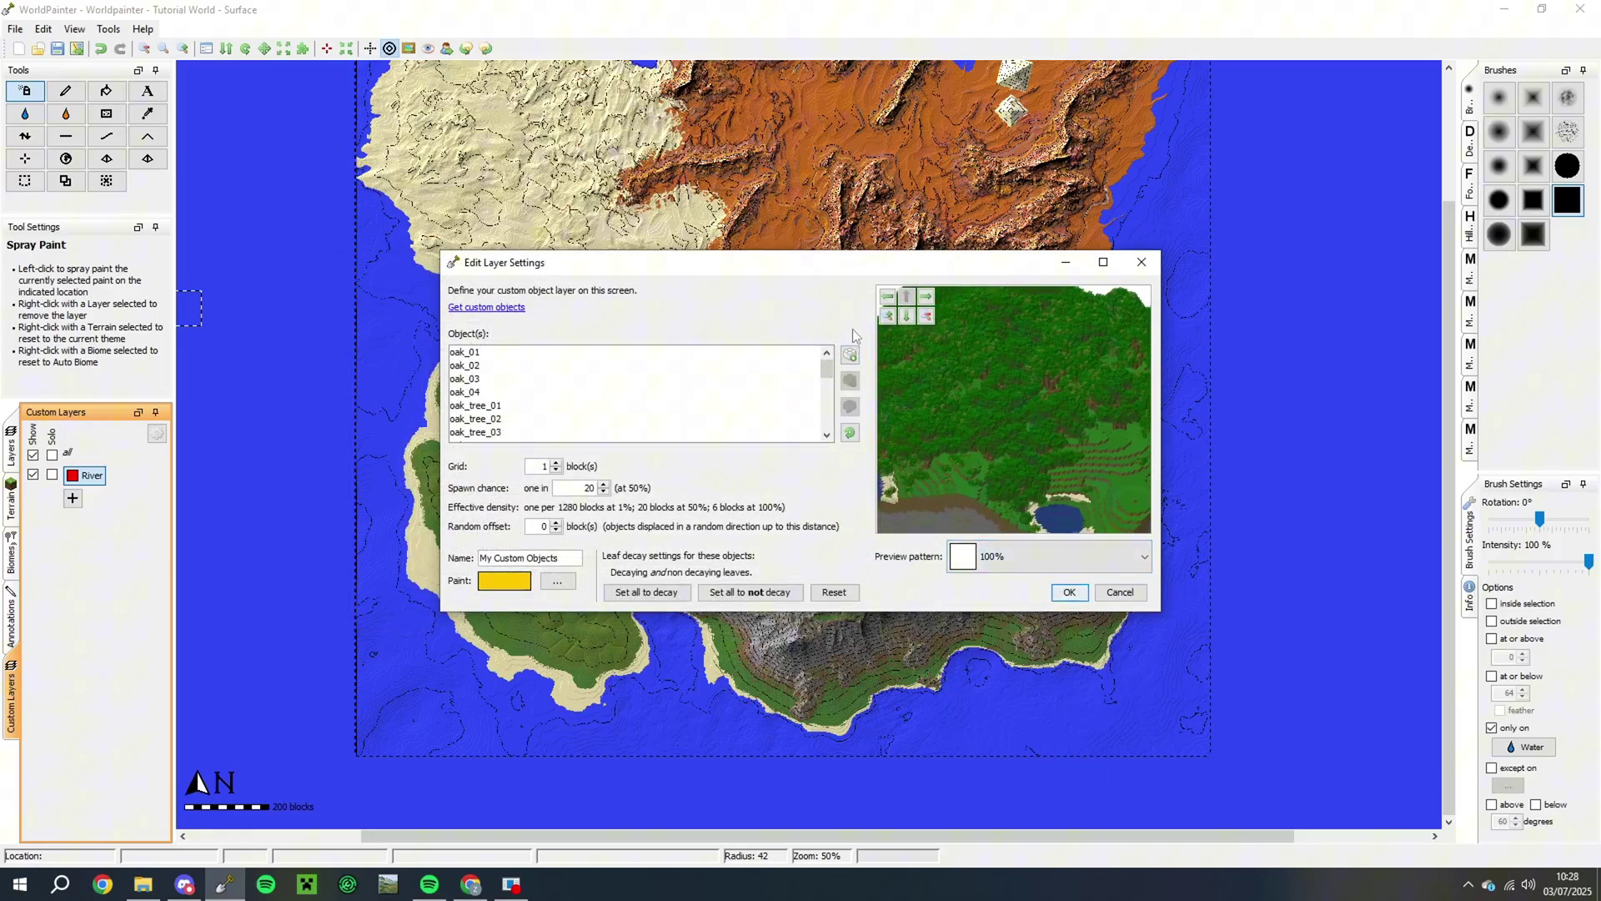
# Add the objects cobble_rock_01 to cobble_rock_06 from the Rocks folder to the layer
pyautogui.click(850, 354)
pyautogui.click(848, 302)
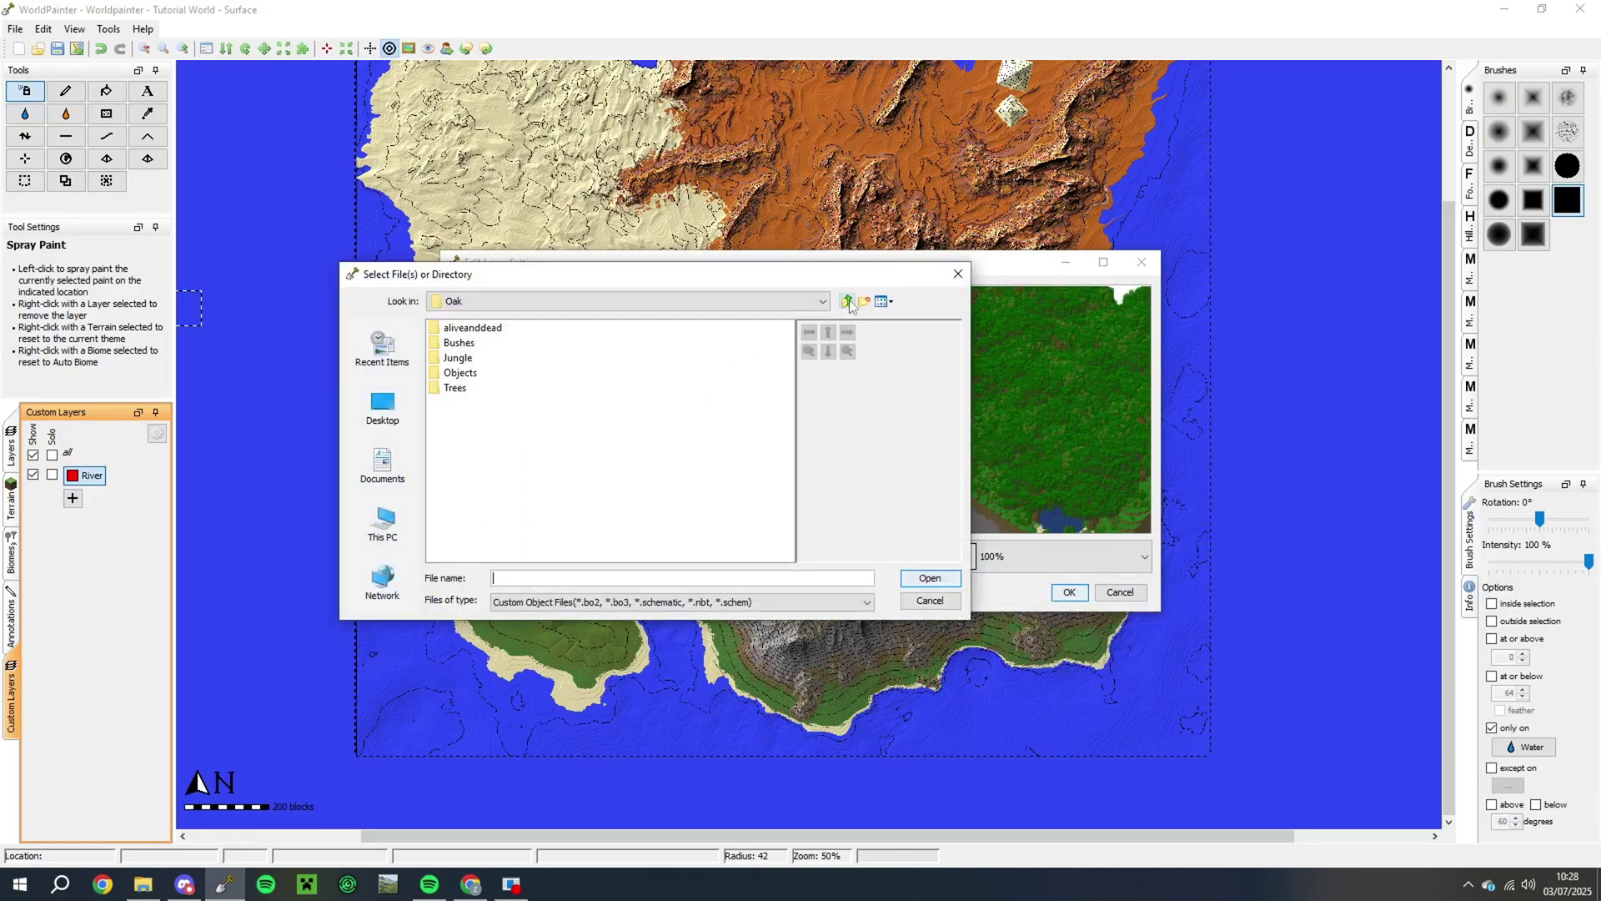
pyautogui.click(848, 301)
pyautogui.doubleClick(566, 464)
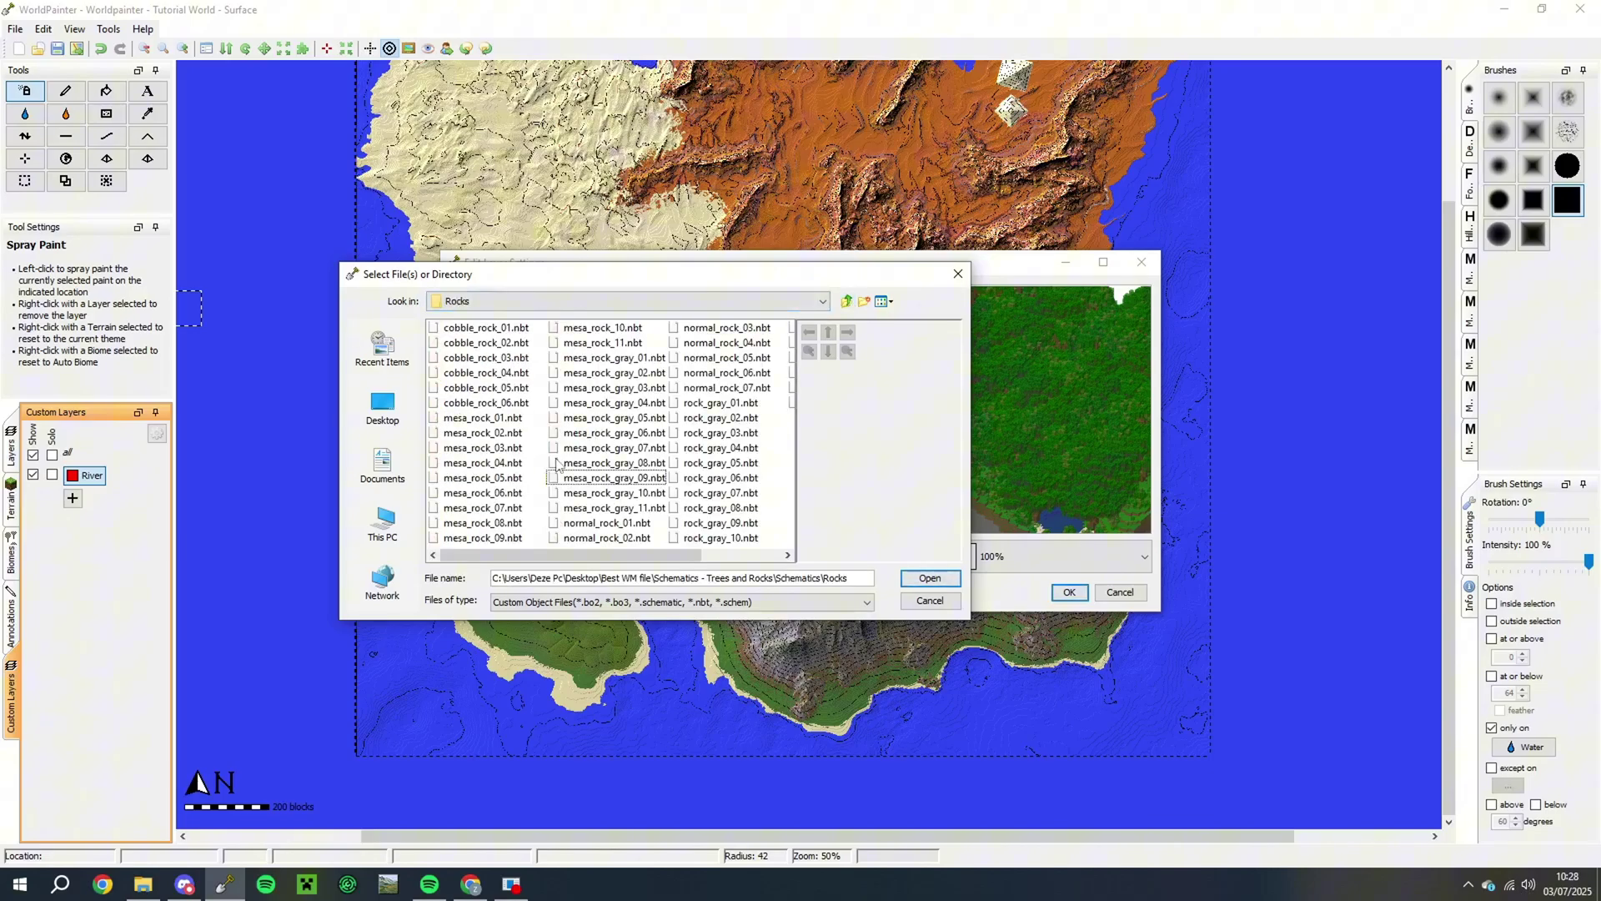
pyautogui.scroll(-3, 581, 470)
pyautogui.click(714, 401)
pyautogui.scroll(3, 525, 430)
pyautogui.moveTo(486, 328); pyautogui.dragTo(486, 403)
pyautogui.click(930, 577)
# Set the spawn chance to one in 75 without leaf decay, and extend the foundation of all objects to the ground
pyautogui.click(749, 591)
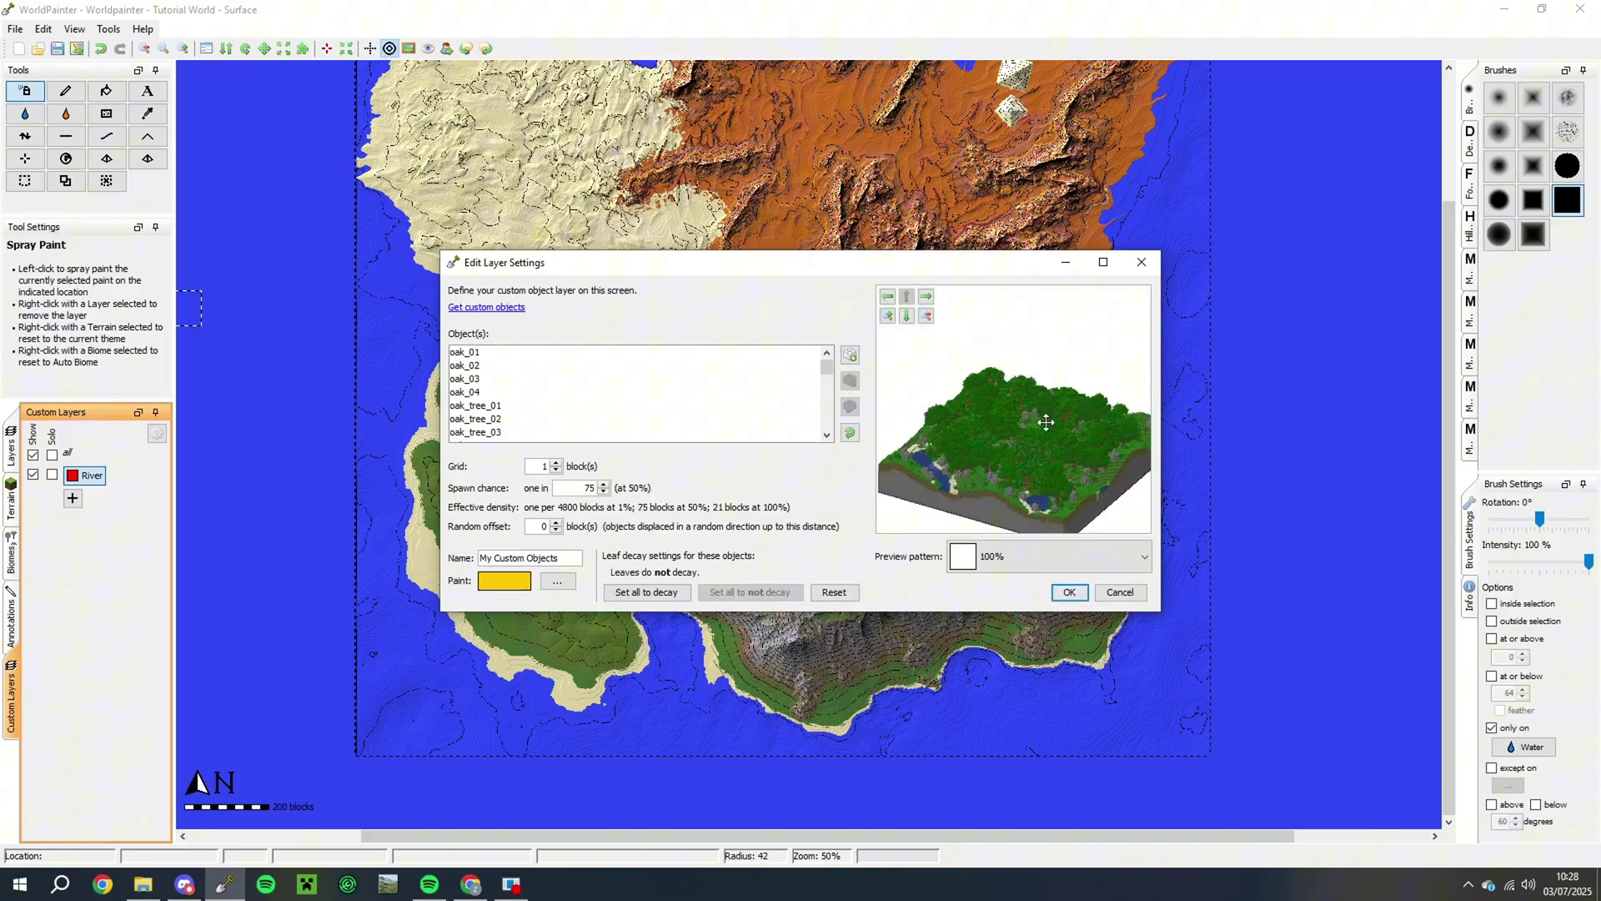
pyautogui.click(555, 406)
pyautogui.hotkey('ctrl', 'a')
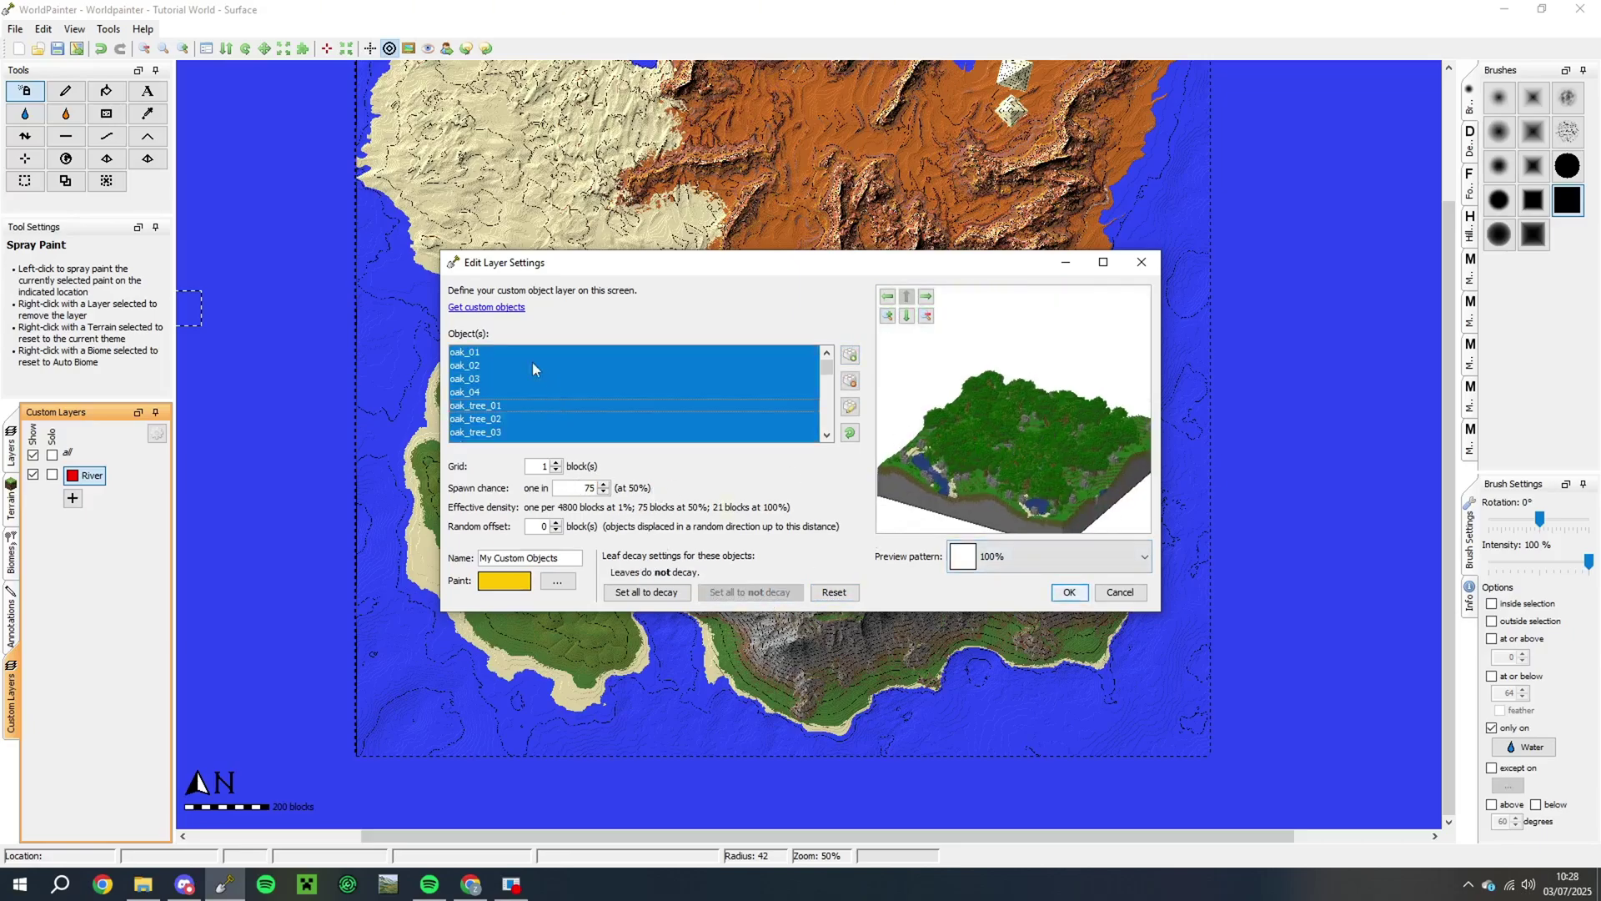
pyautogui.click(849, 408)
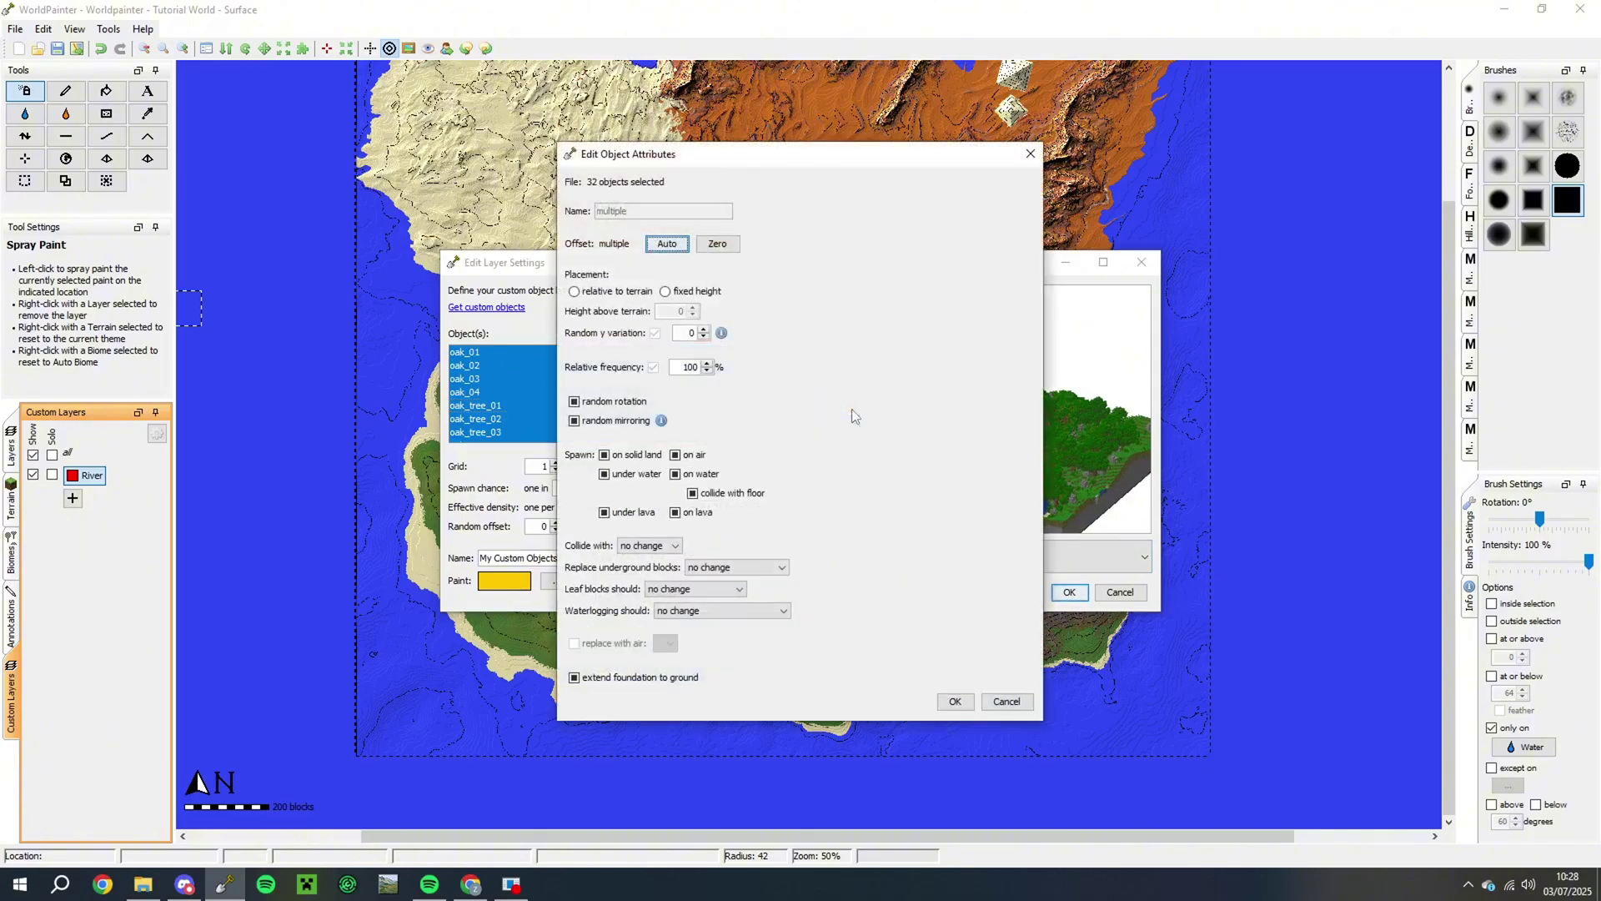
pyautogui.click(668, 245)
pyautogui.click(796, 458)
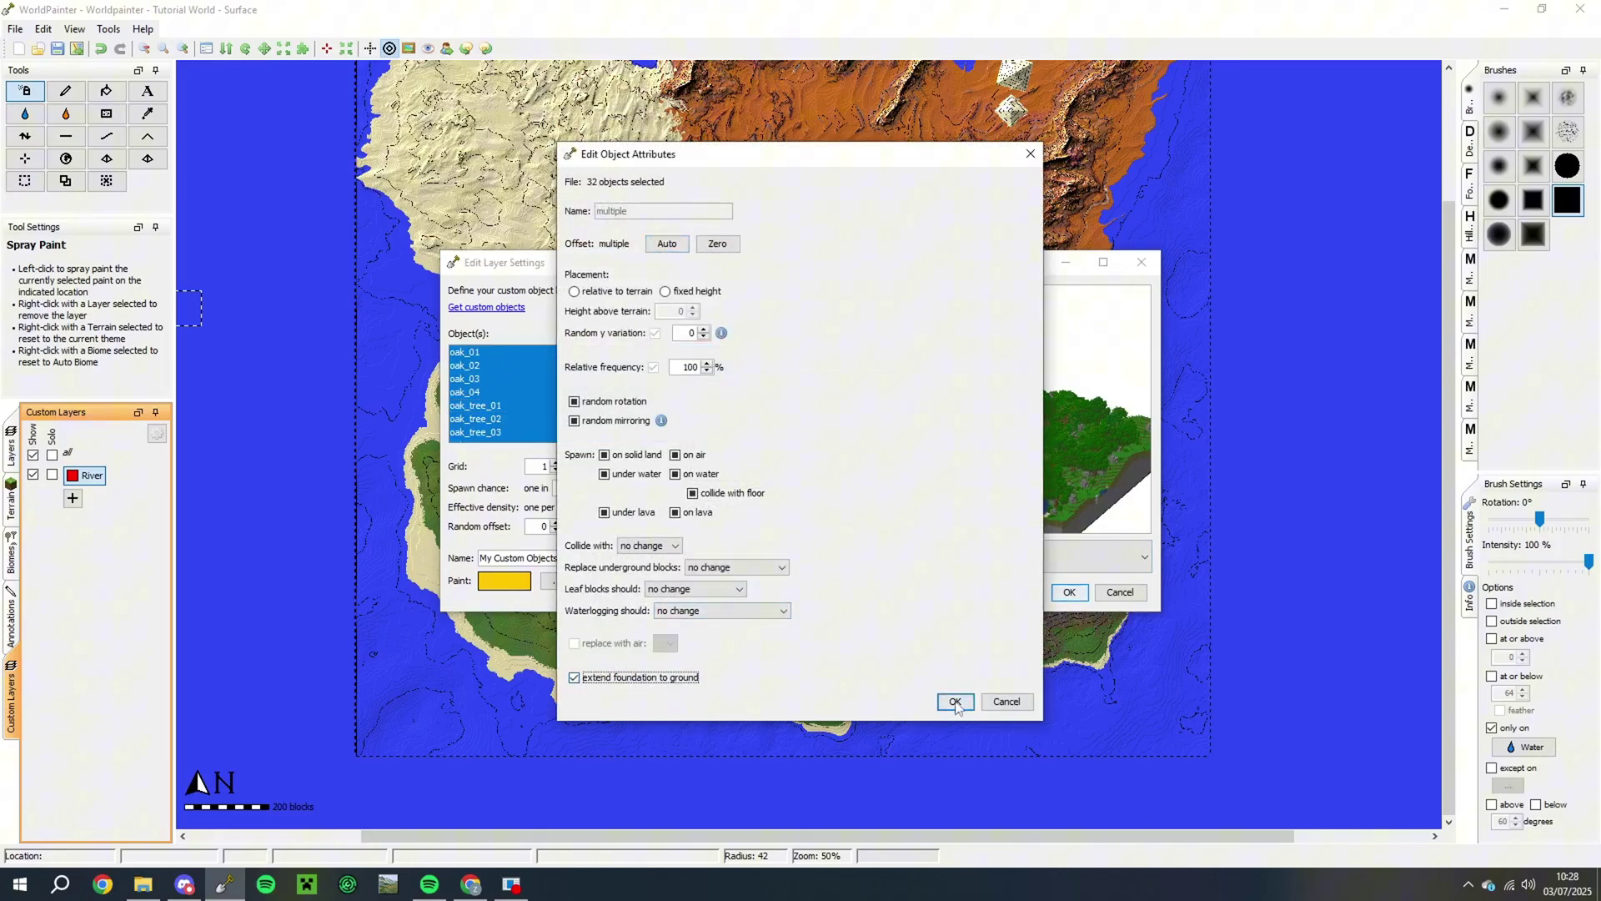
pyautogui.click(955, 702)
# Lower the relative frequency of the six cobble rocks and create the object layer under the name Forest
pyautogui.moveTo(543, 379); pyautogui.dragTo(542, 443)
pyautogui.click(850, 408)
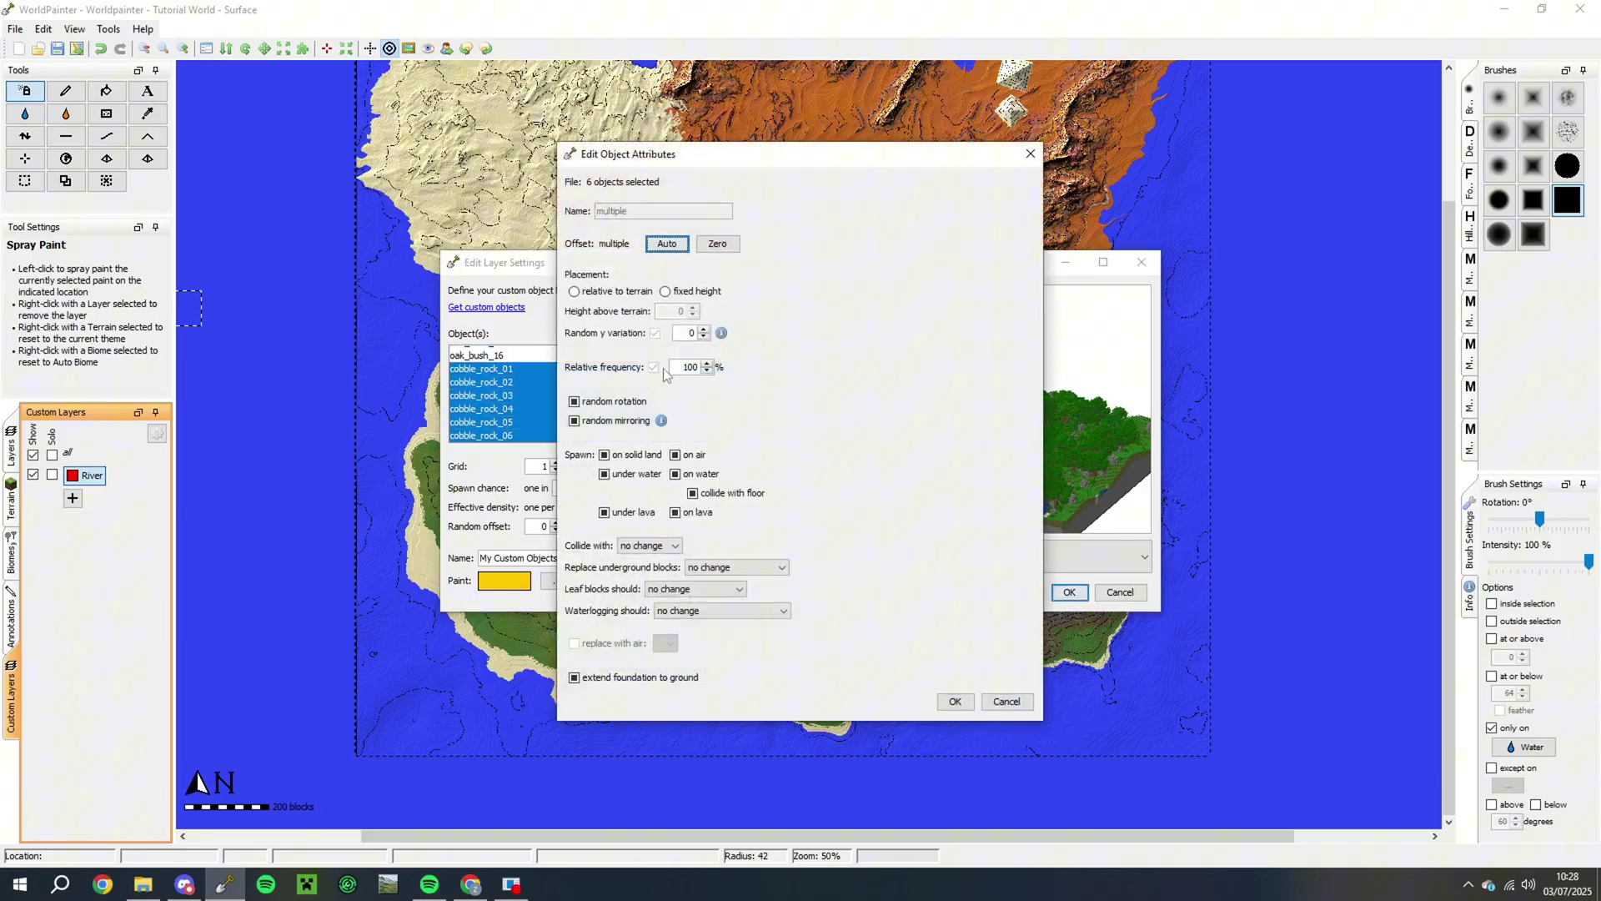
pyautogui.click(955, 701)
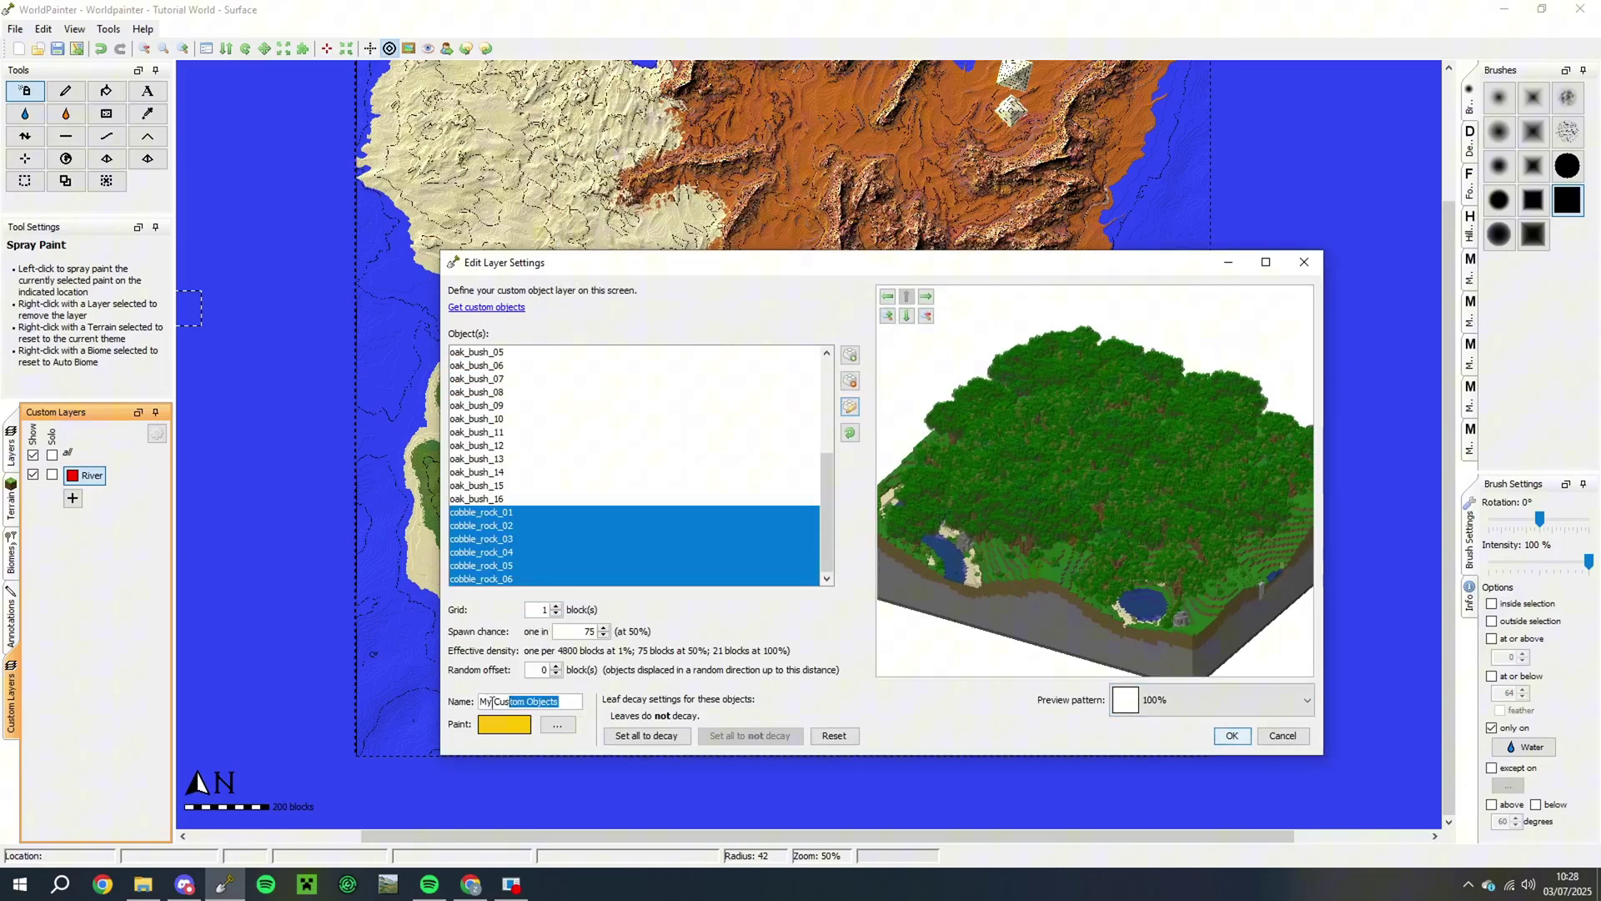
pyautogui.press('Return')
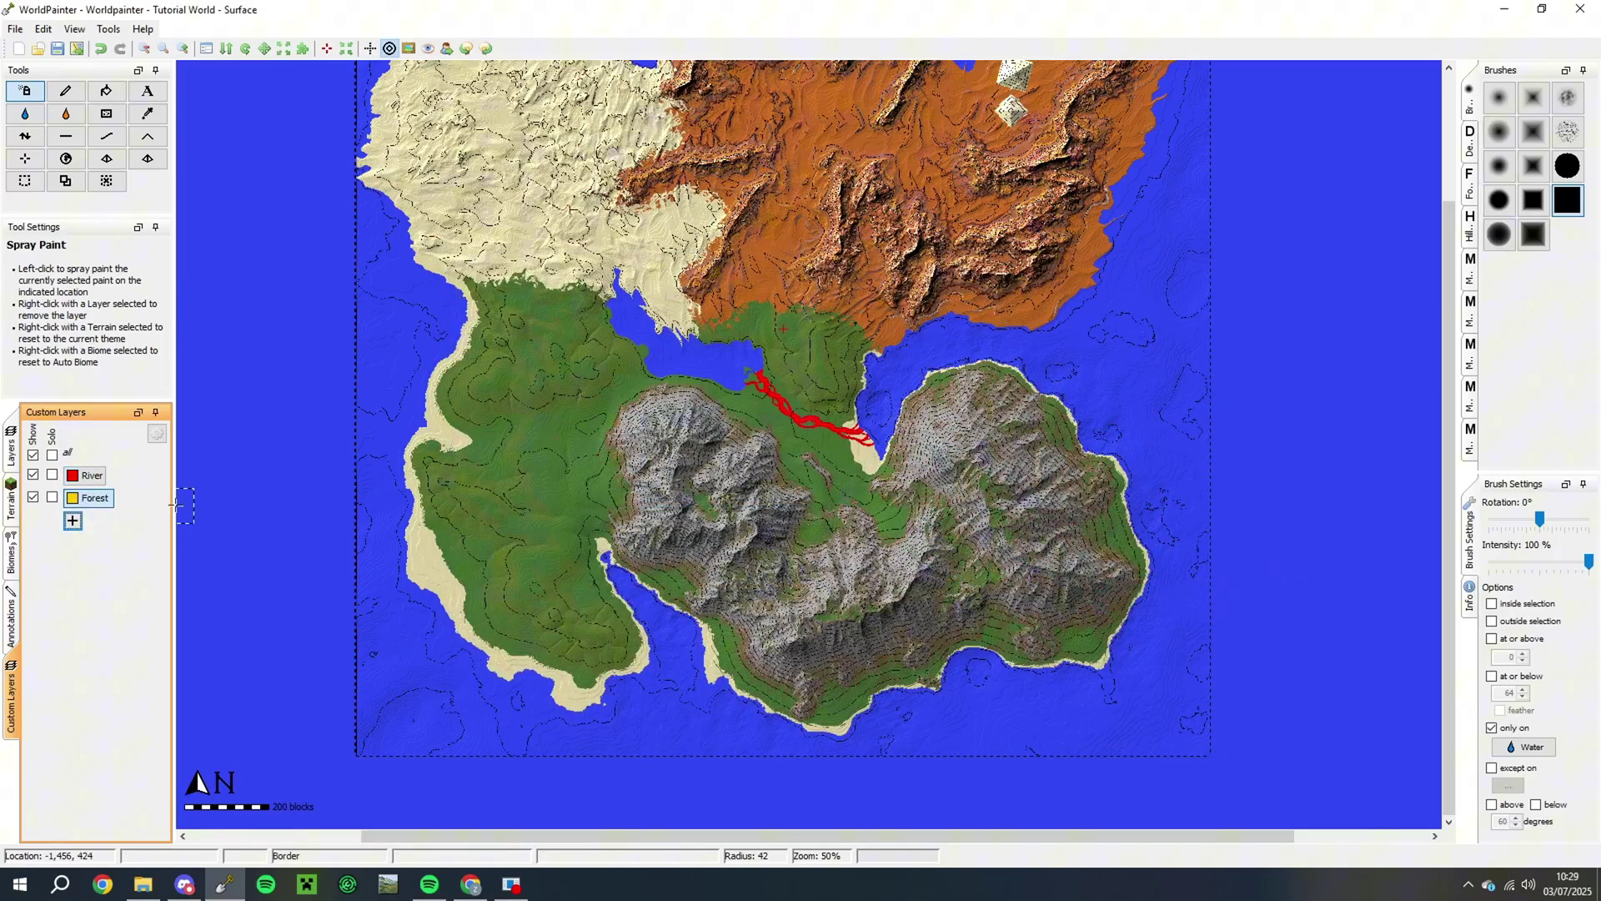
# Start a custom ground cover layer with a complex custom material that contains poppy and dandelion
pyautogui.click(73, 522)
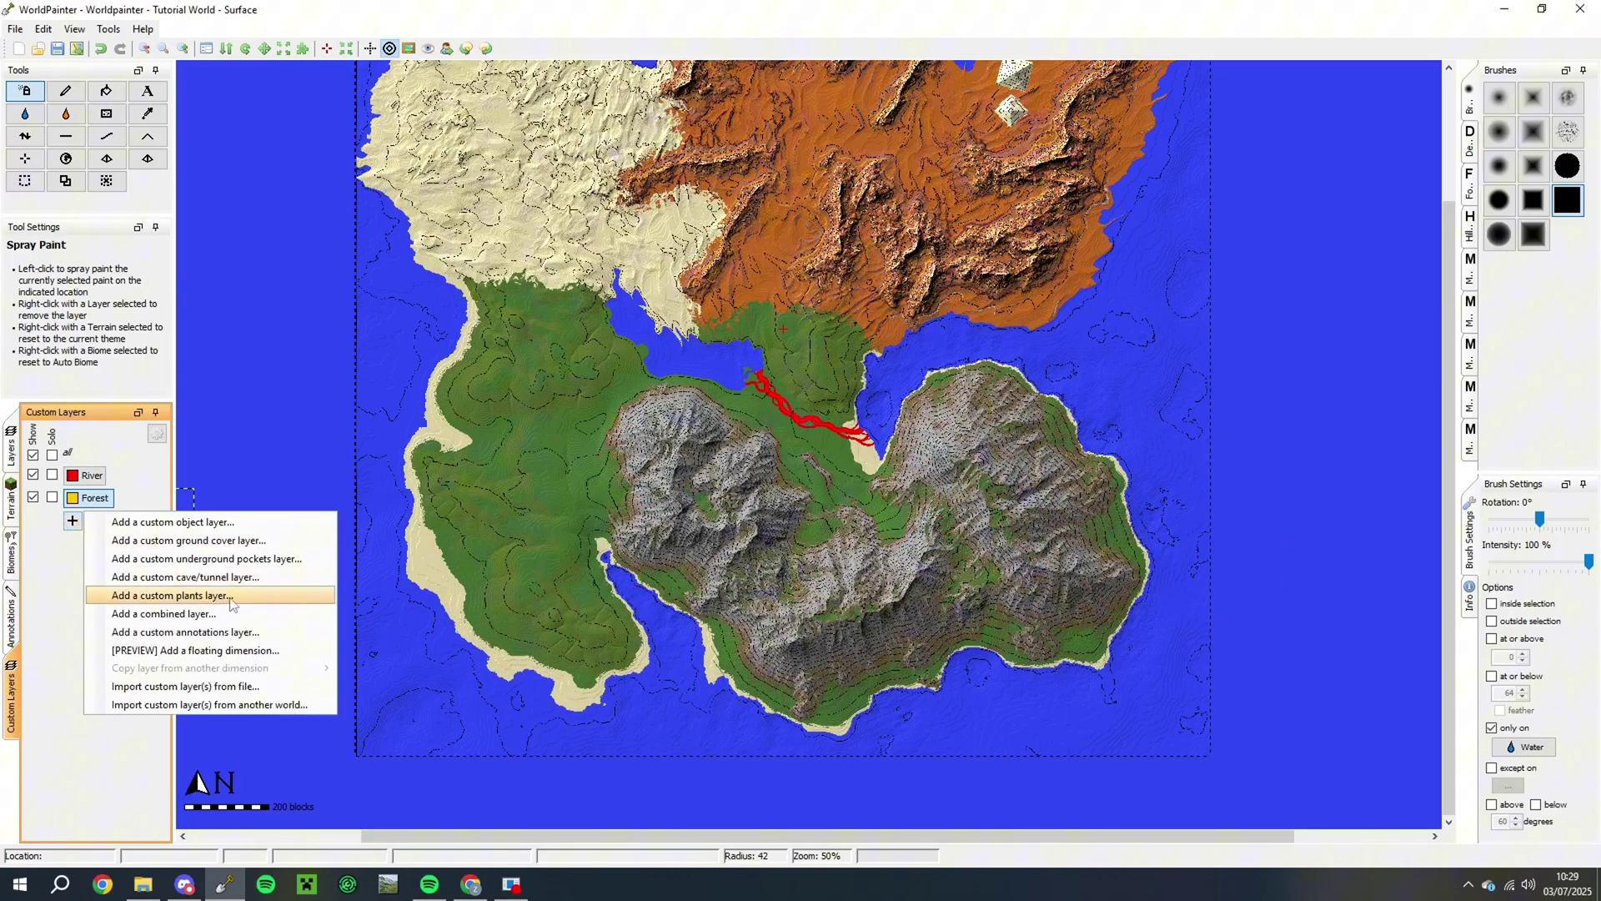
pyautogui.click(266, 542)
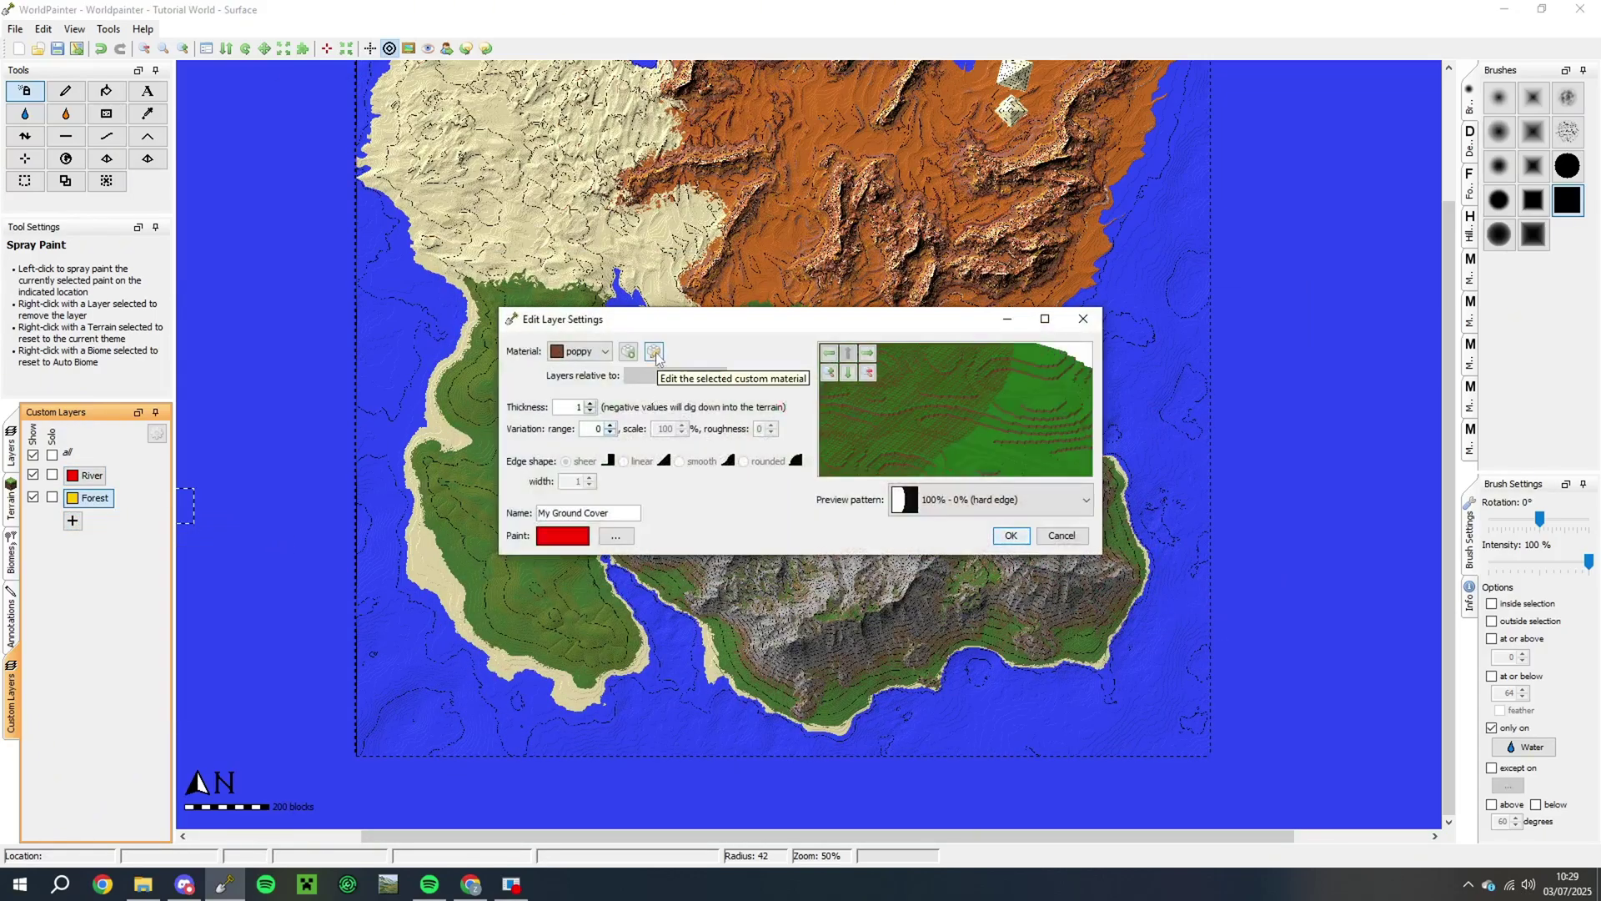
pyautogui.click(655, 352)
pyautogui.click(635, 242)
pyautogui.click(921, 653)
pyautogui.click(921, 653)
pyautogui.click(592, 442)
pyautogui.click(817, 369)
pyautogui.click(819, 395)
pyautogui.click(872, 521)
# Add grass and air to the custom material mix
pyautogui.click(607, 457)
pyautogui.click(790, 368)
pyautogui.write('grass')
pyautogui.click(880, 521)
pyautogui.click(929, 655)
pyautogui.click(596, 469)
pyautogui.click(845, 371)
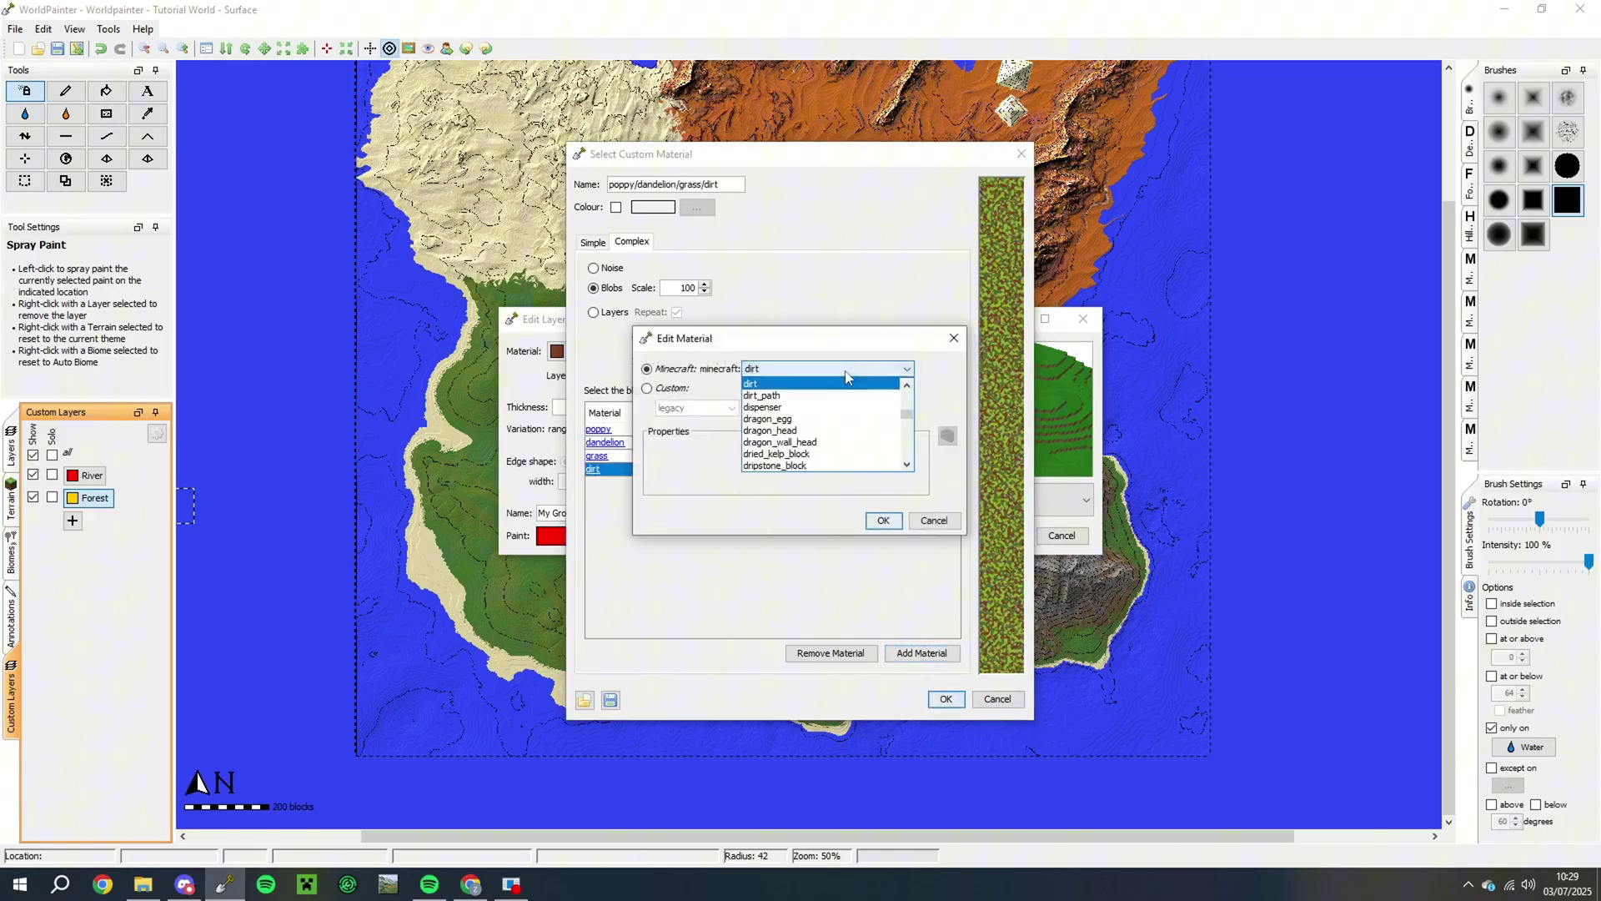
pyautogui.write('air')
pyautogui.press('Return')
pyautogui.press('Return')
# Set the material counts to poppy 2, dandelion 2 and grass 30, and name the ground cover layer Forest Flowers
pyautogui.click(830, 432)
pyautogui.click(830, 445)
pyautogui.moveTo(807, 456); pyautogui.dragTo(842, 458)
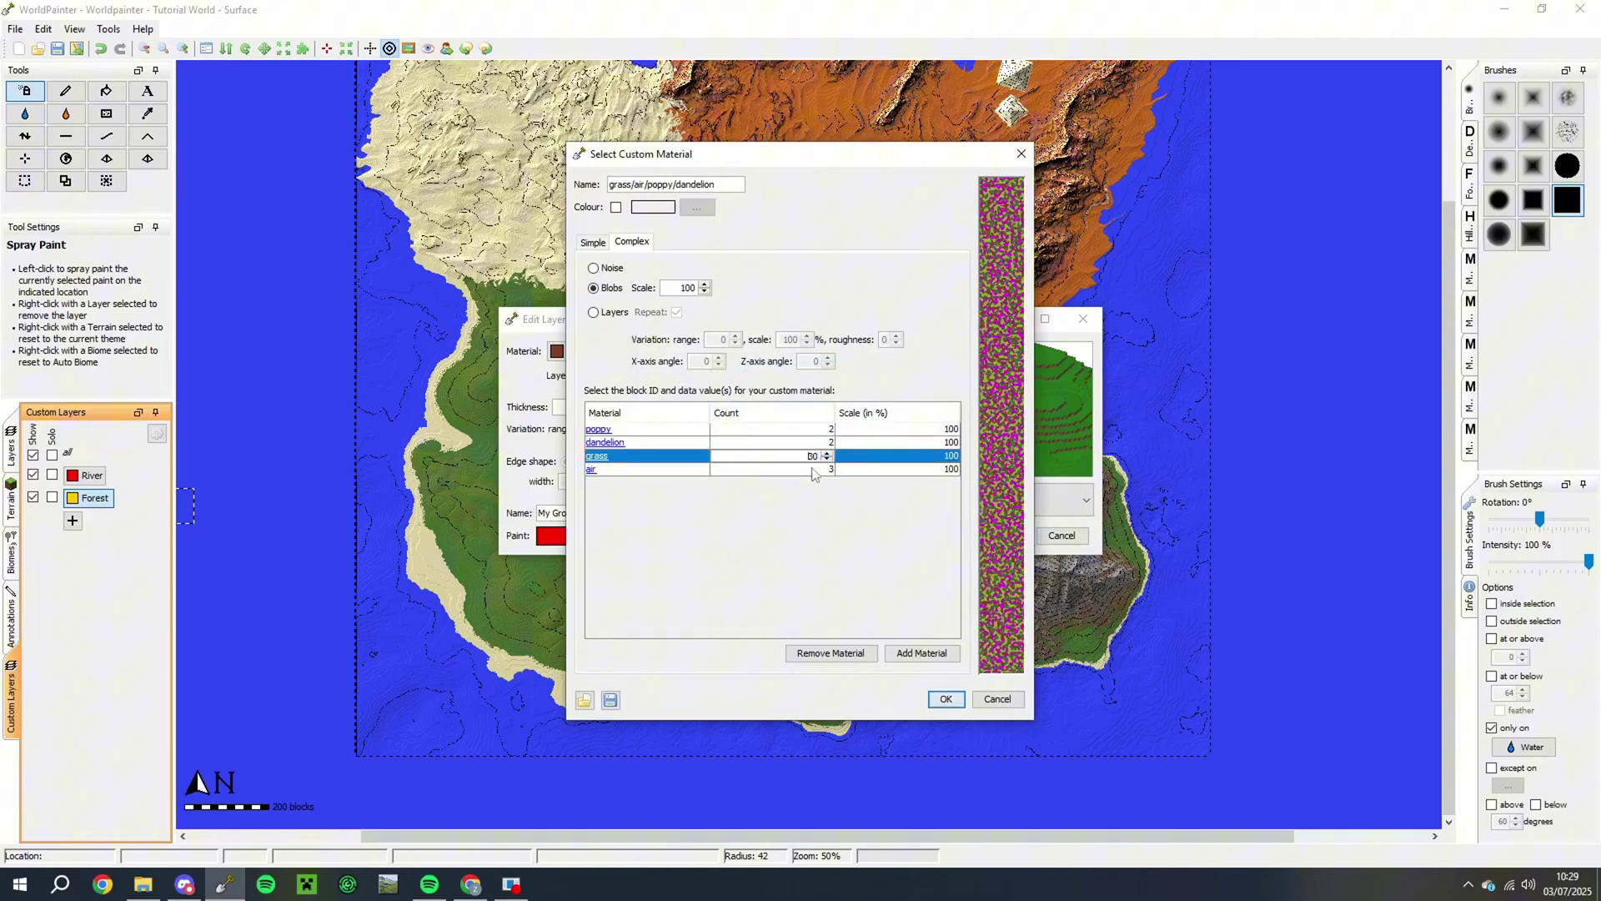
pyautogui.click(819, 472)
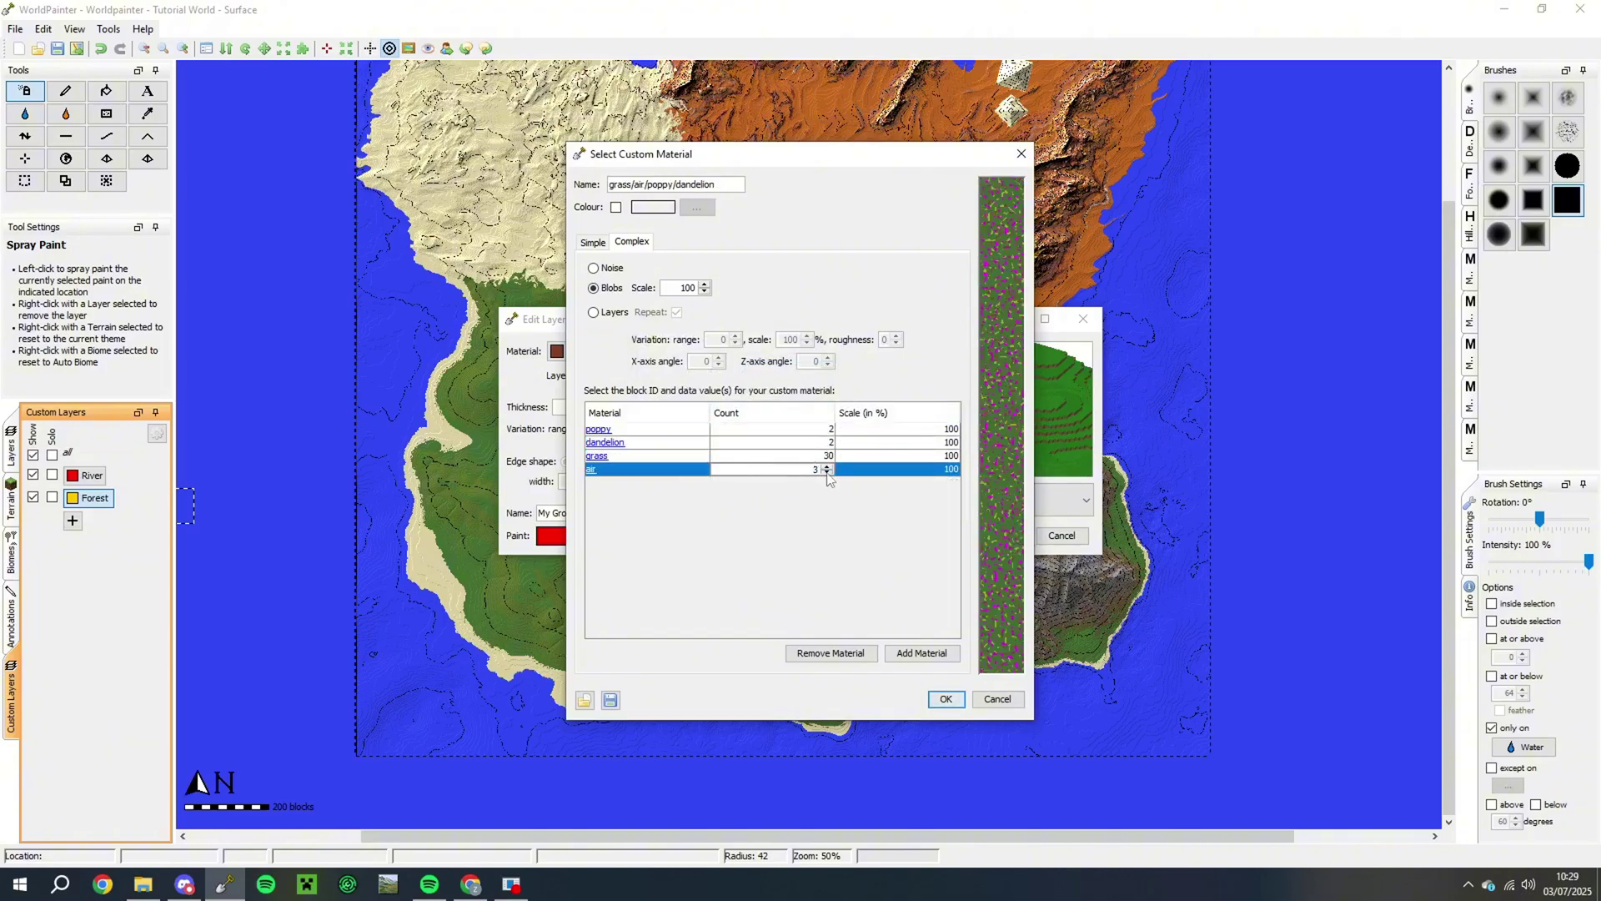
pyautogui.click(947, 700)
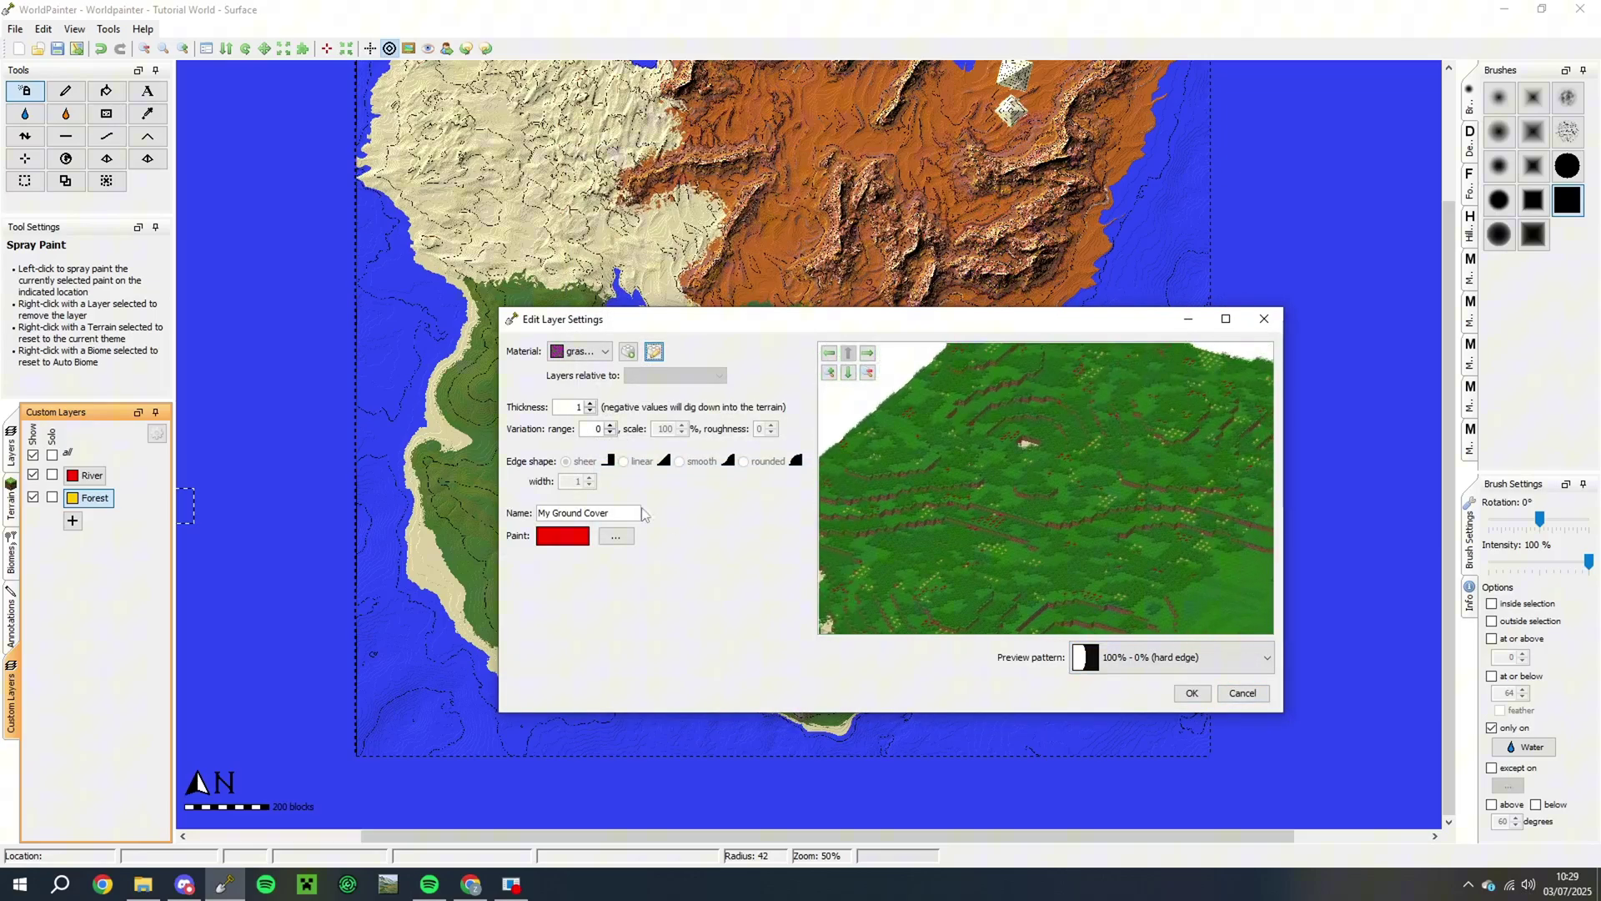
pyautogui.write('Forest Flowers')
pyautogui.press('Return')
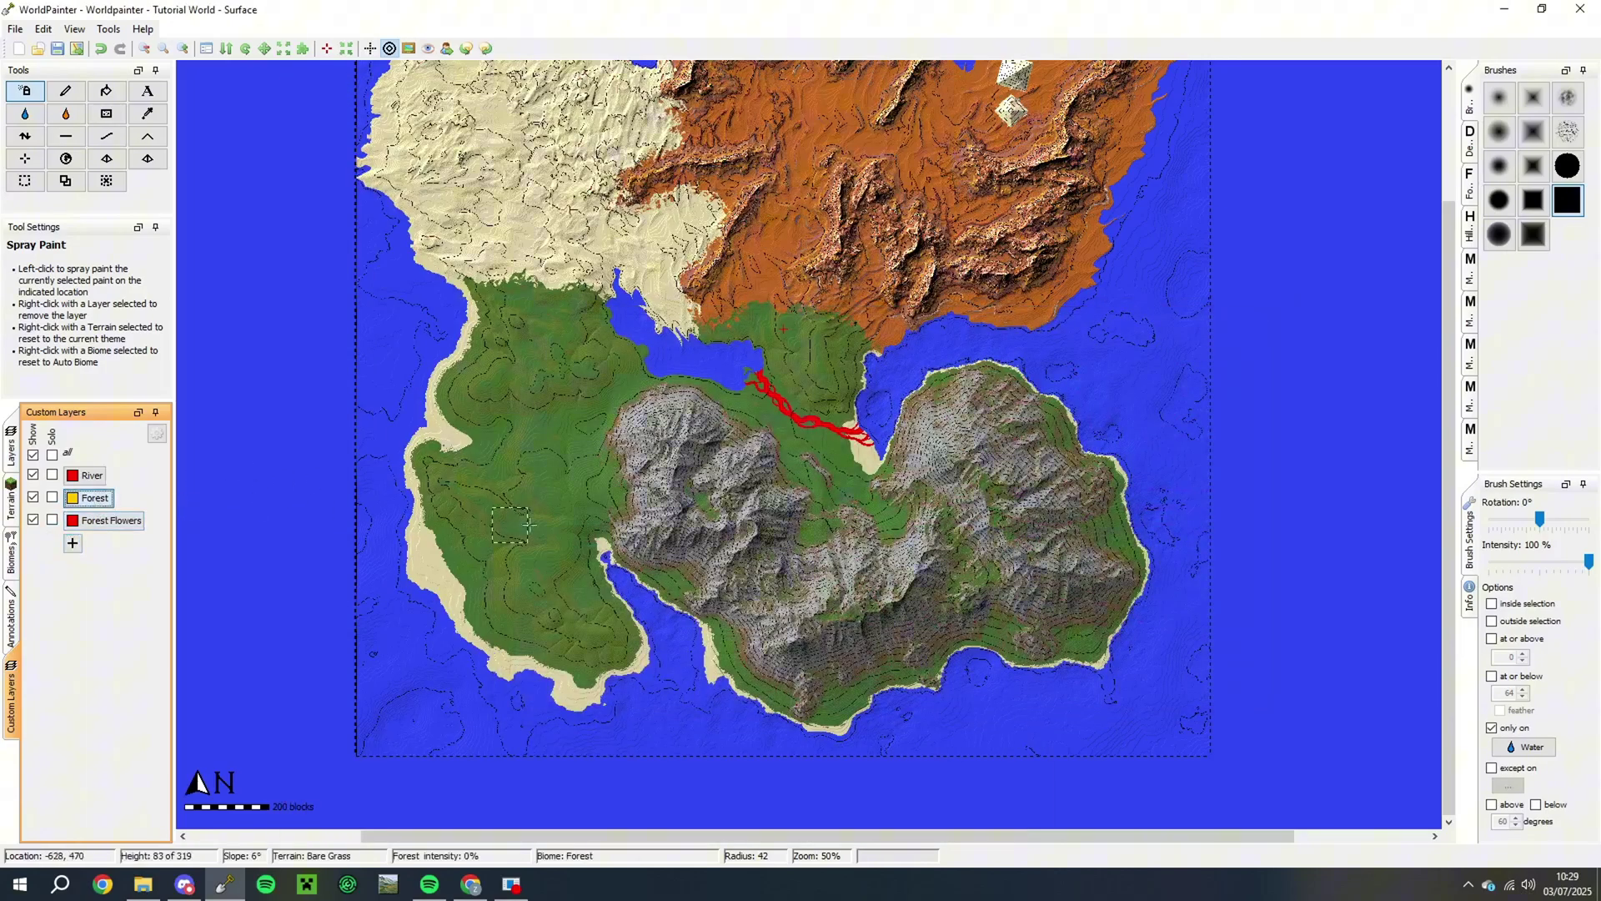
# Restrict the brush to the Forest biome below 35 degrees and use a solid round brush at 100% intensity
pyautogui.click(1525, 747)
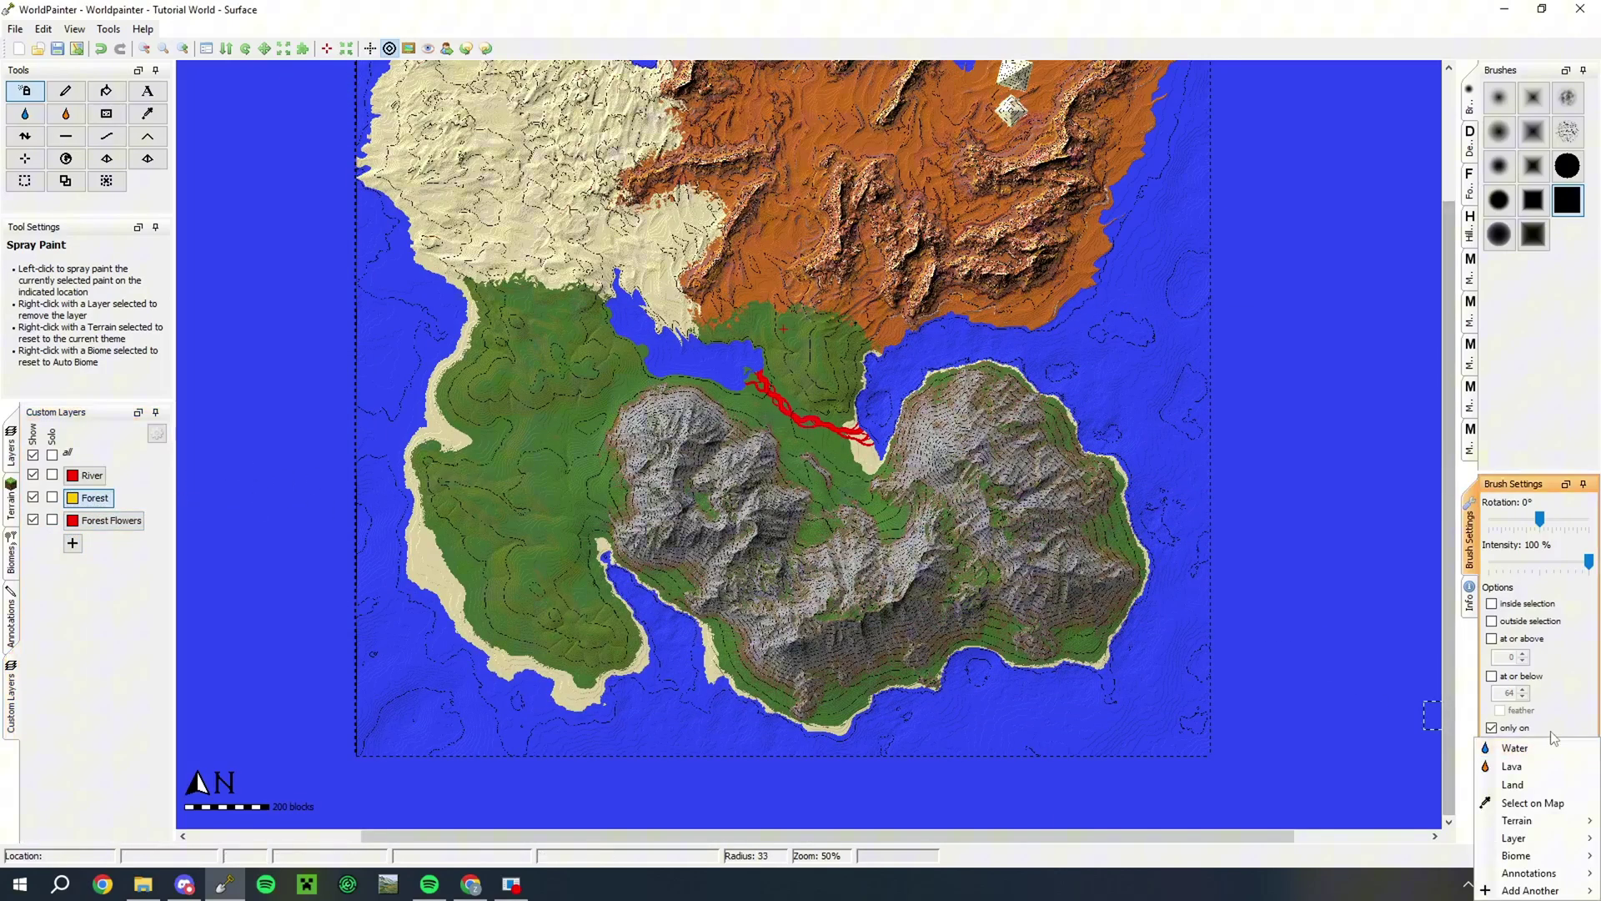
pyautogui.moveTo(1516, 854)
pyautogui.moveTo(1347, 835)
pyautogui.click(1157, 487)
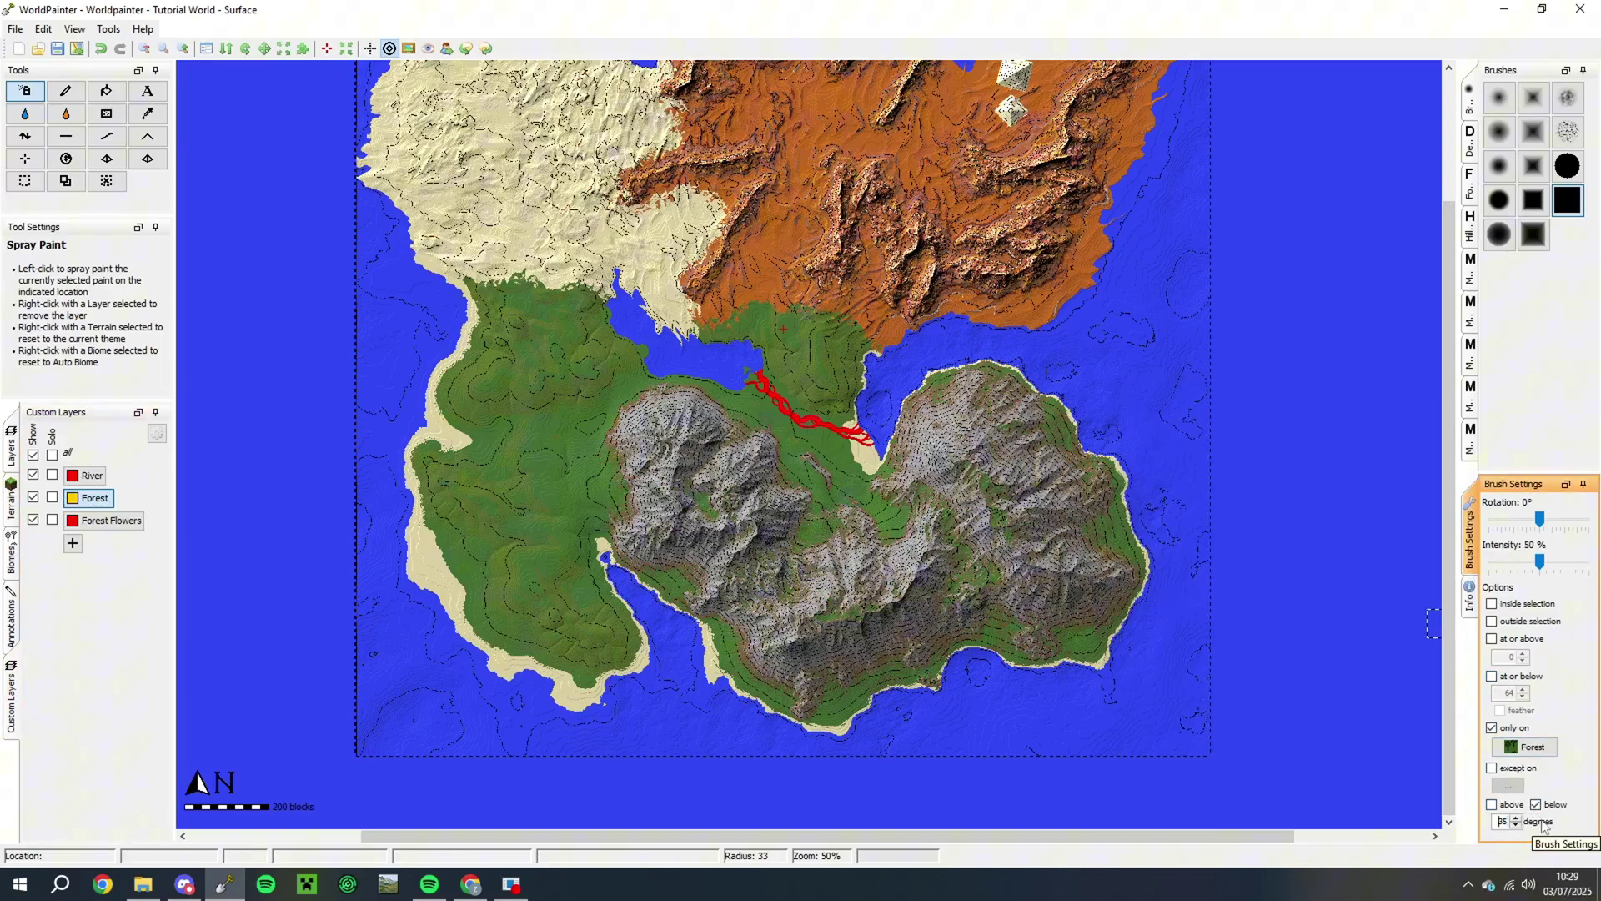
pyautogui.click(1569, 165)
pyautogui.moveTo(1540, 562); pyautogui.dragTo(1590, 562)
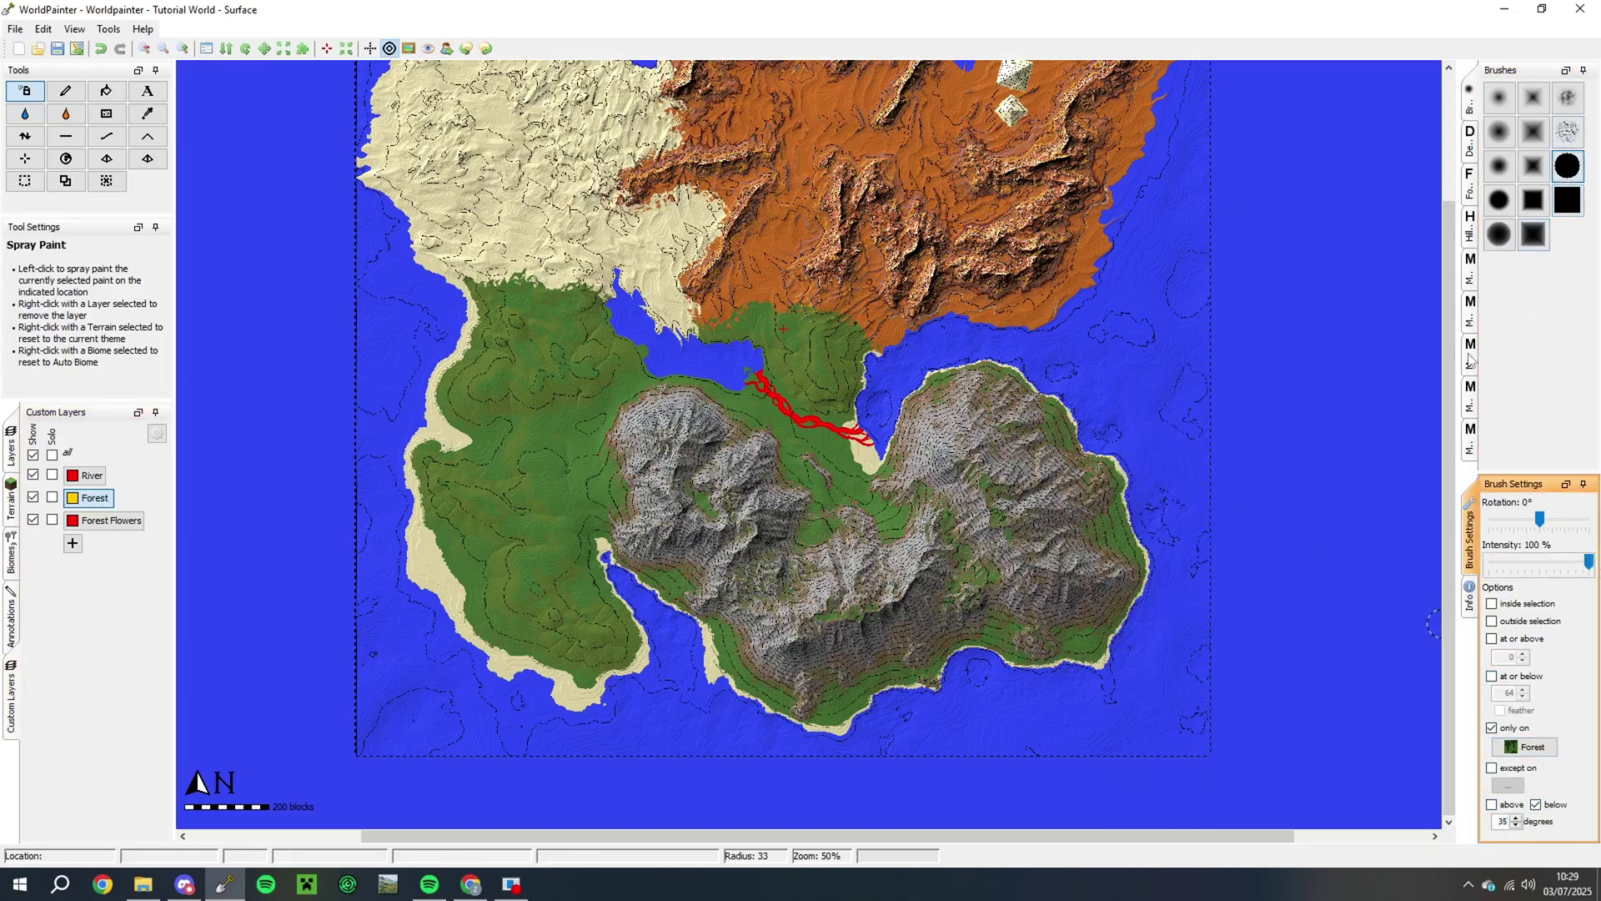
# Choose the Tree Mask brush from the Forest brush set and enlarge it to a radius of about 229
pyautogui.click(1472, 267)
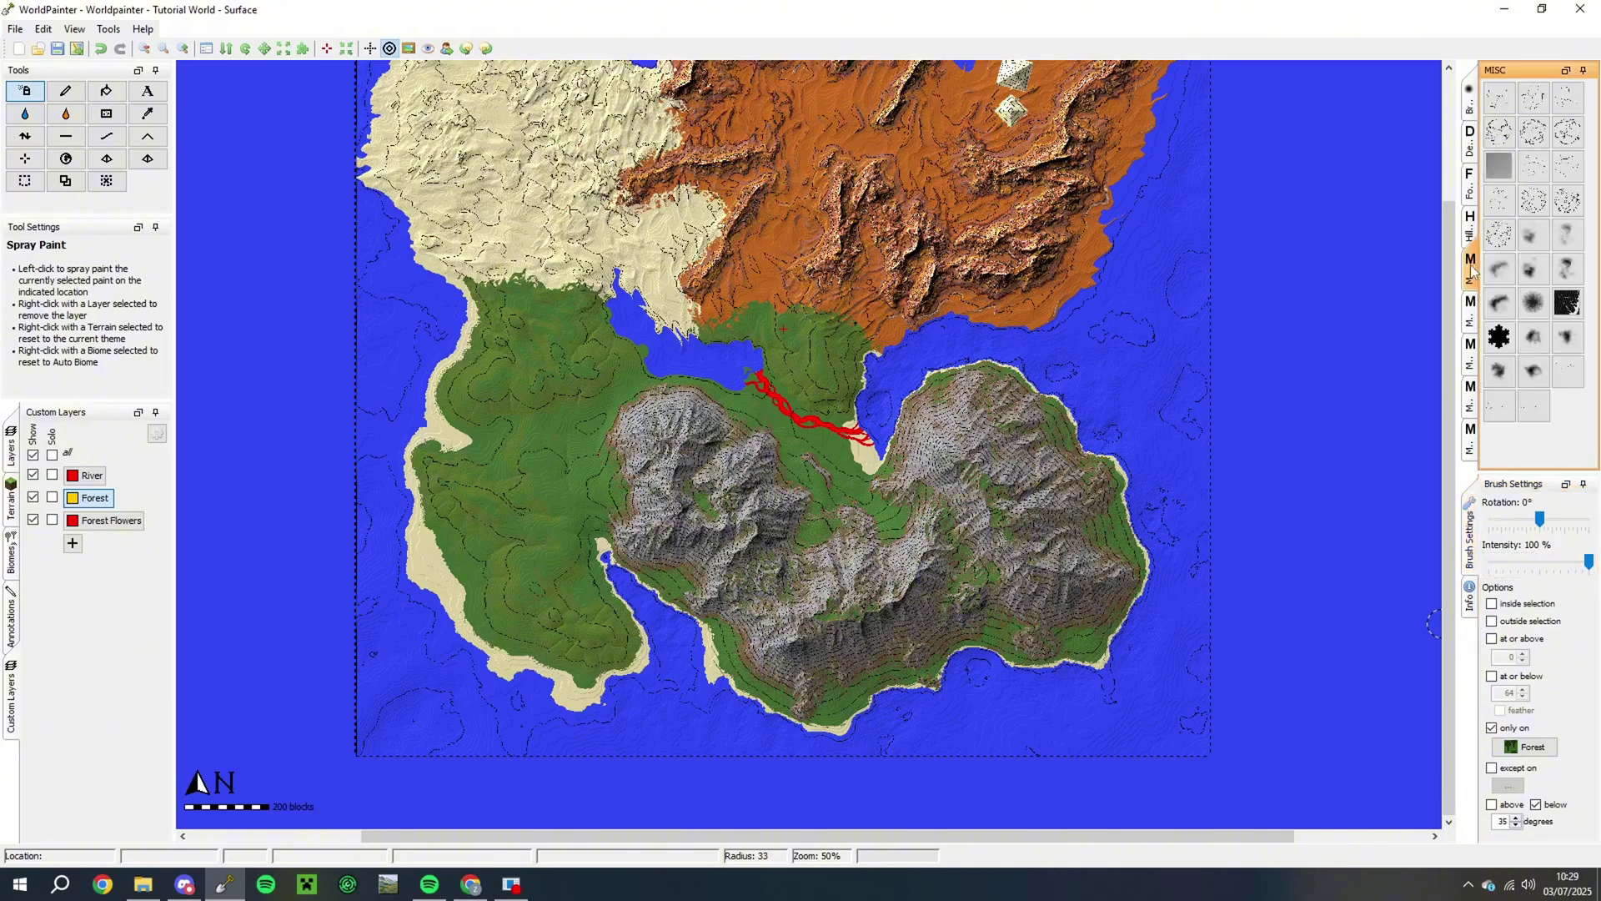
pyautogui.click(1470, 340)
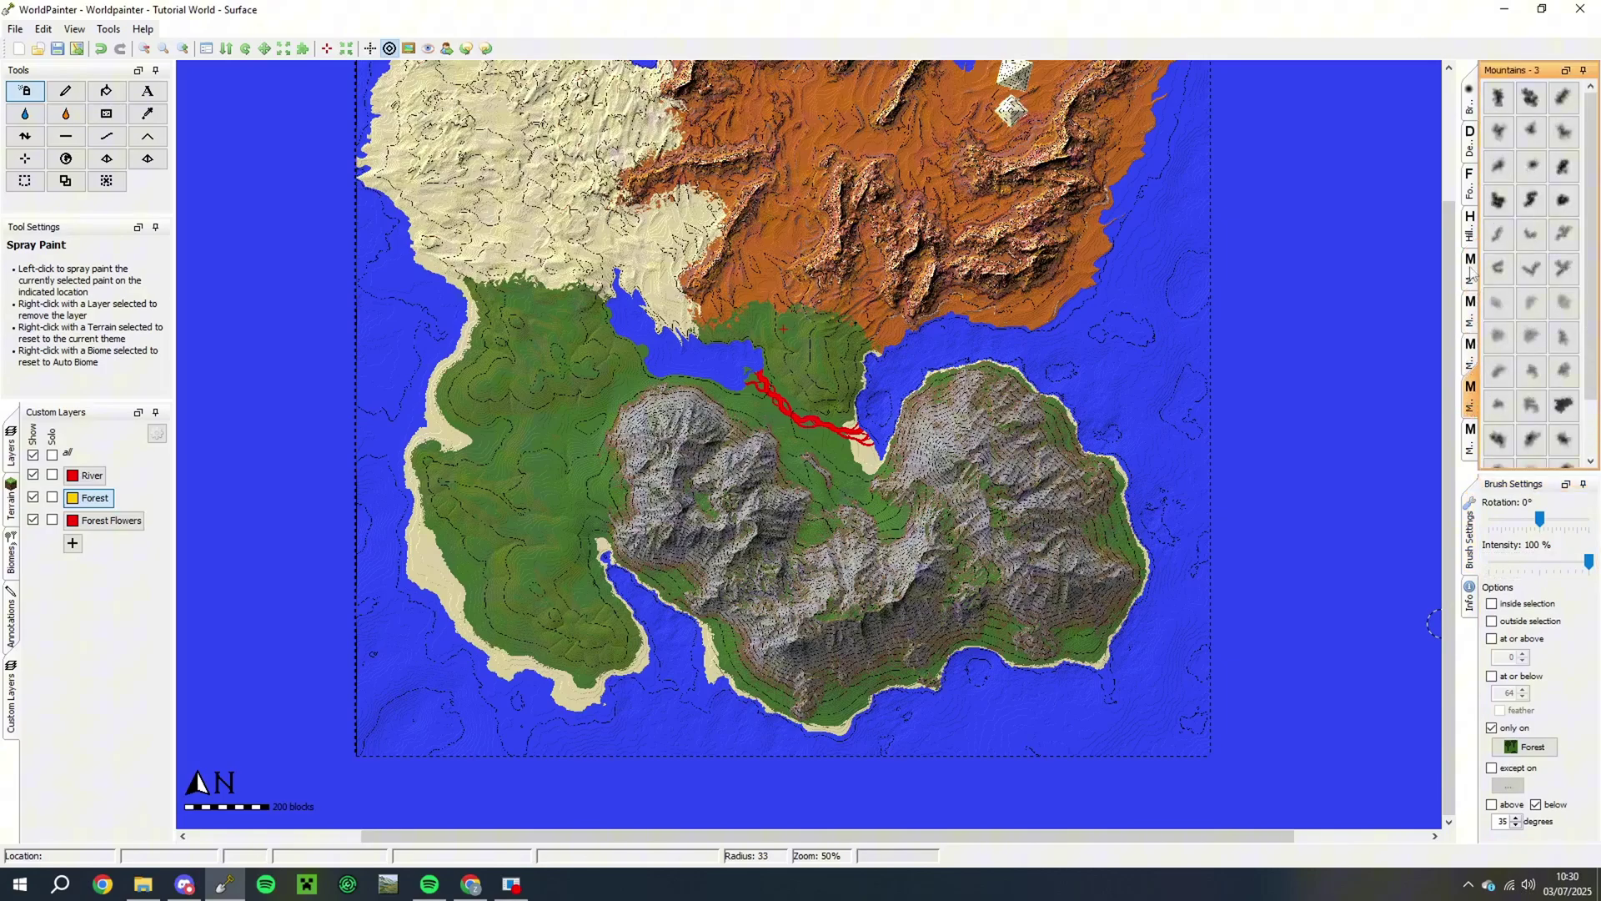
pyautogui.click(1473, 241)
pyautogui.click(1473, 196)
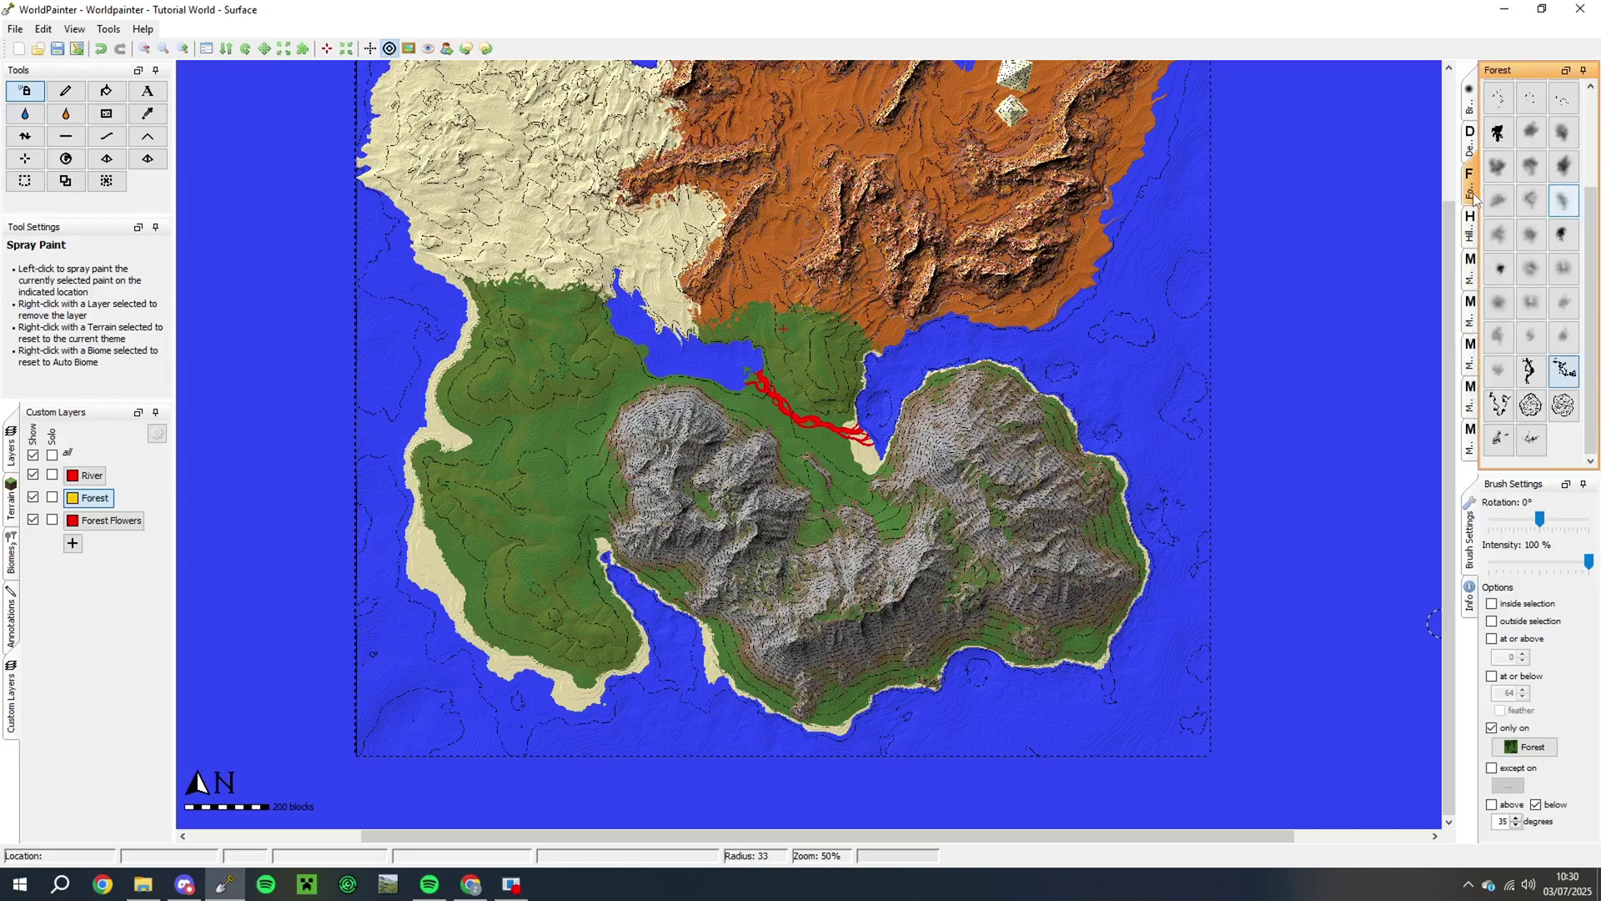
pyautogui.click(1532, 439)
pyautogui.scroll(-20, 580, 442)
# Stamp the Forest layer in patches over the western green land and the small green area north of the river
pyautogui.click(546, 354)
pyautogui.click(492, 417)
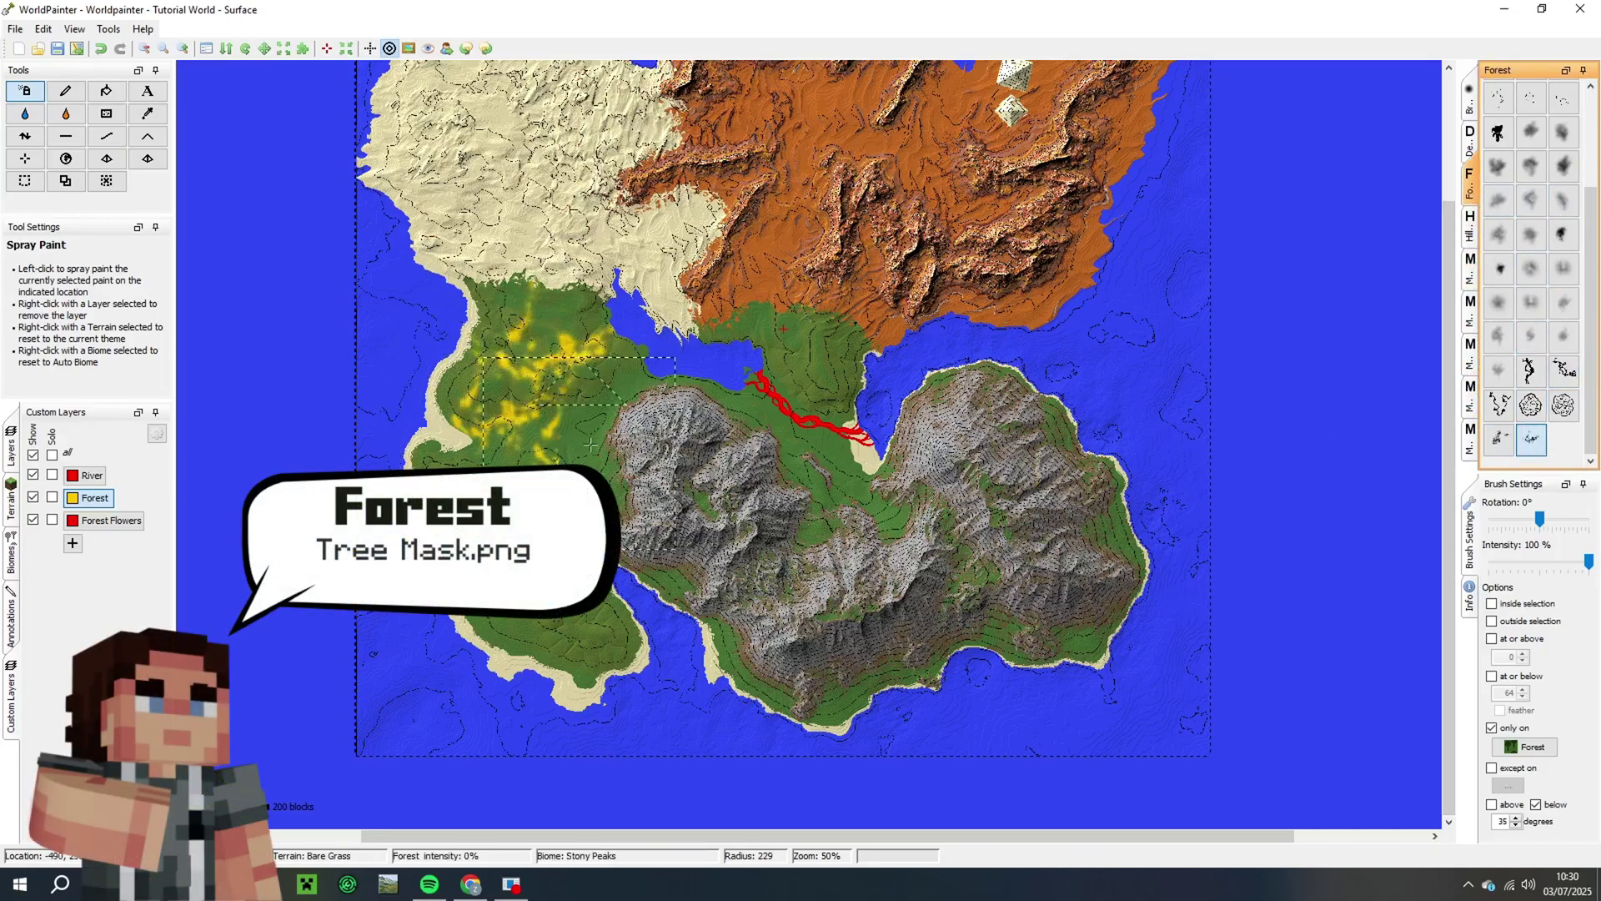
pyautogui.click(476, 492)
pyautogui.click(567, 609)
pyautogui.scroll(8, 750, 350)
pyautogui.click(748, 326)
pyautogui.click(792, 409)
# Spray the Forest Flowers layer over all the green forest land with a large solid round brush
pyautogui.click(104, 519)
pyautogui.click(1470, 99)
pyautogui.click(1566, 165)
pyautogui.scroll(-7, 784, 376)
pyautogui.click(784, 376)
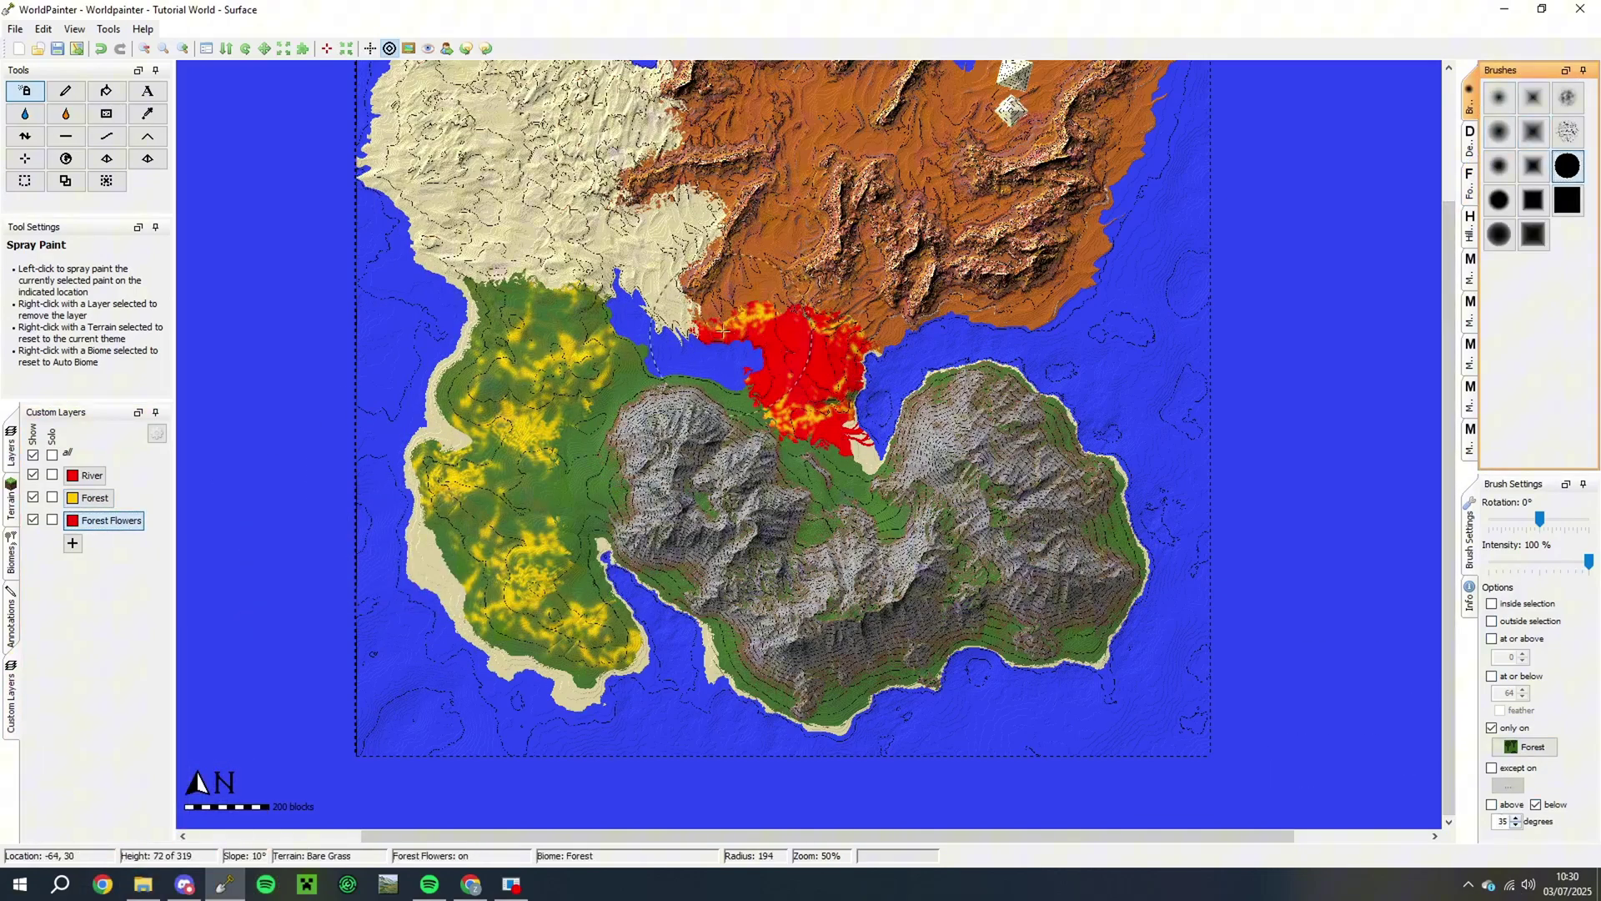
pyautogui.moveTo(567, 342); pyautogui.dragTo(554, 625)
# Create a custom object layer named Mountains and add schematic objects from two folders to it
pyautogui.click(72, 543)
pyautogui.click(171, 544)
pyautogui.keyDown('shift'); pyautogui.click(480, 402); pyautogui.keyUp('shift')
pyautogui.doubleClick(571, 537)
pyautogui.click(475, 493)
pyautogui.click(930, 577)
pyautogui.click(849, 354)
pyautogui.doubleClick(457, 479)
pyautogui.click(930, 578)
pyautogui.tripleClick(529, 557)
pyautogui.write('Mountains')
# Edit the attributes of all objects in the Mountains layer and of one selected range, and save the layer
pyautogui.click(849, 354)
pyautogui.hotkey('ctrl', 'a')
pyautogui.click(850, 406)
pyautogui.click(953, 702)
pyautogui.keyDown('shift'); pyautogui.click(501, 422); pyautogui.keyUp('shift')
pyautogui.click(850, 406)
pyautogui.click(954, 701)
pyautogui.click(1068, 592)
# Restrict the brush to the Stony Peaks biome below 30 degrees and spray the Mountains layer over the mountain range
pyautogui.click(1537, 749)
pyautogui.click(1372, 634)
pyautogui.doubleClick(1502, 821)
pyautogui.write('30')
pyautogui.moveTo(1101, 617)
pyautogui.mouseDown()
pyautogui.moveTo(1076, 467)
pyautogui.moveTo(667, 584)
pyautogui.mouseUp()
# Lift the brush's biome restriction and limit it to heights at or above 180
pyautogui.click(1492, 727)
pyautogui.click(1492, 638)
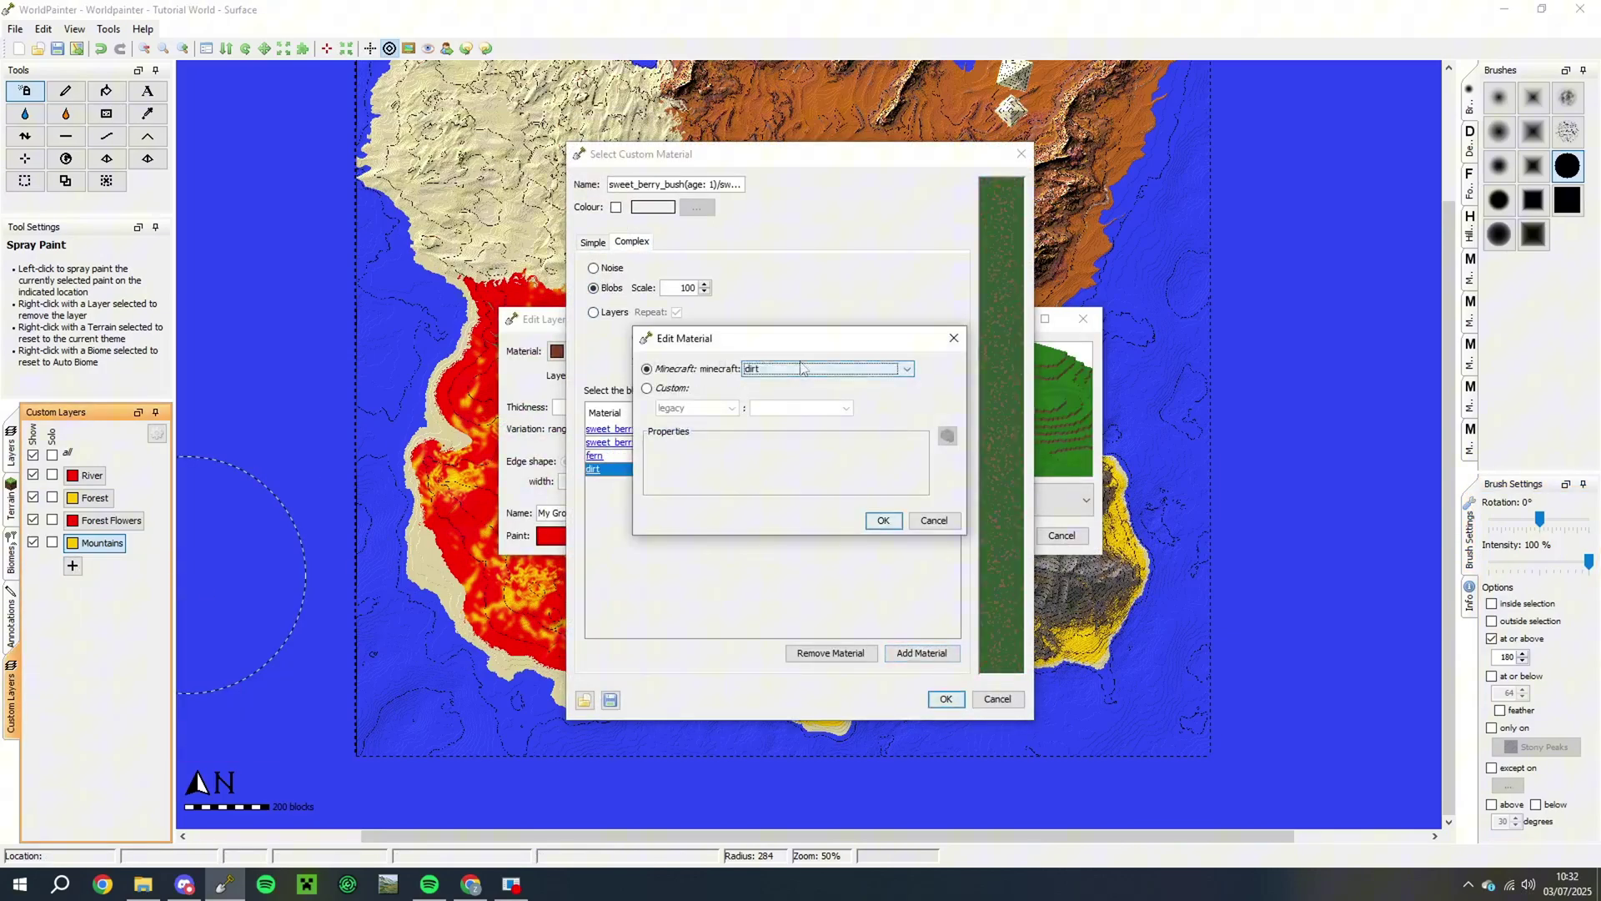
# Mix sweet berry bushes, fern, grass and air (count 20) into the ground cover's blob material, and spray the layer over Stony Peaks below 35 degrees
pyautogui.click(822, 429)
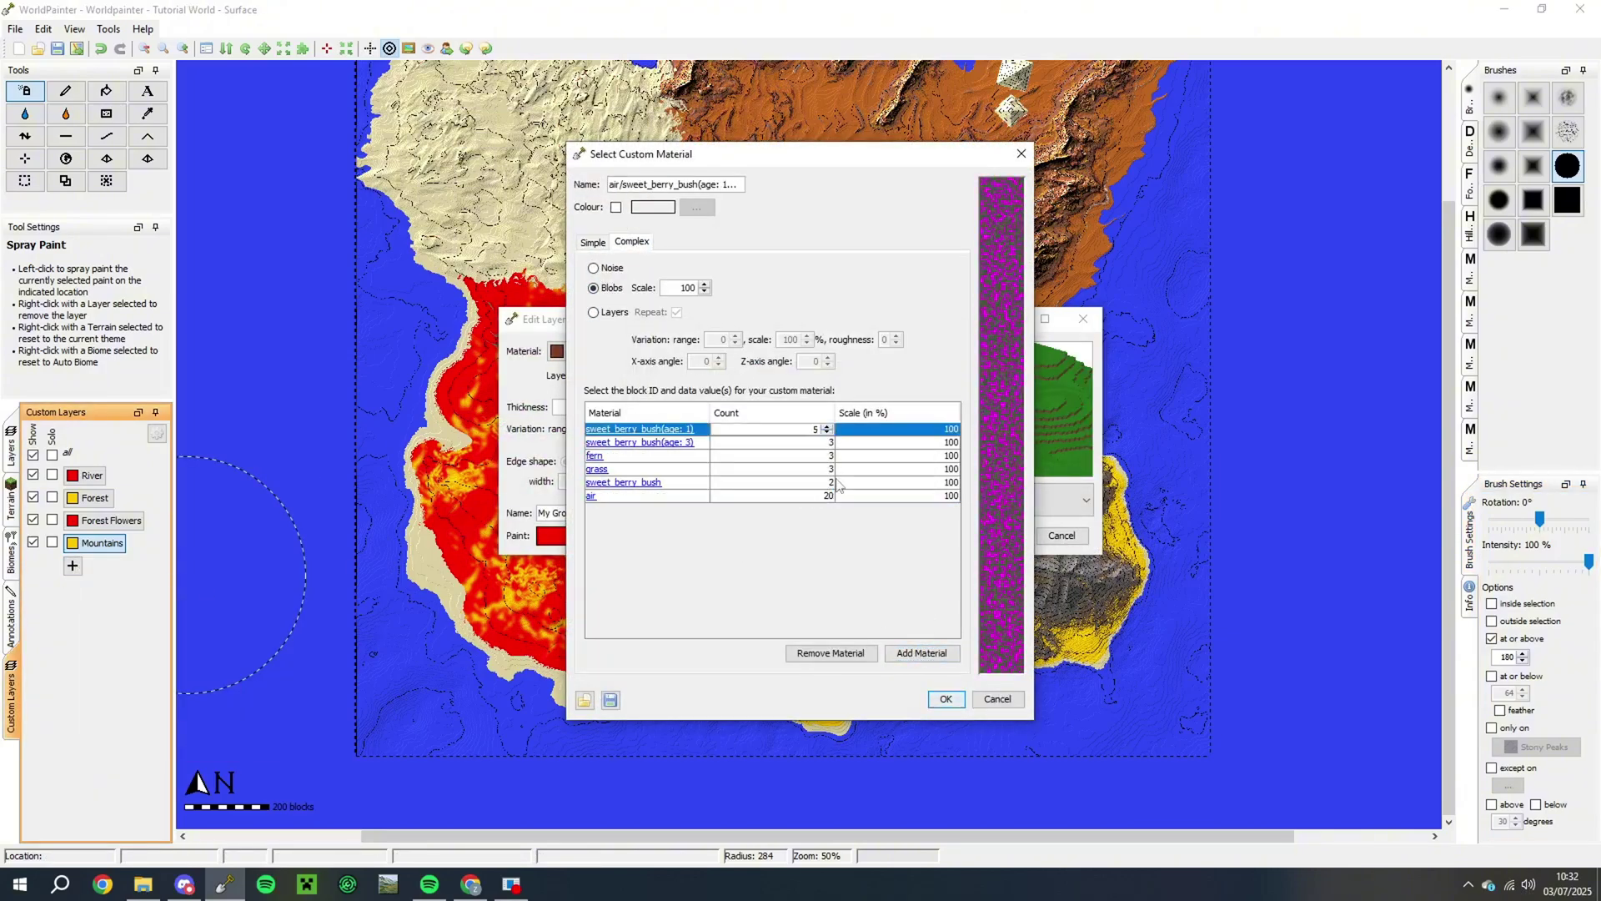
pyautogui.click(822, 455)
pyautogui.click(822, 468)
pyautogui.write('20')
pyautogui.click(945, 698)
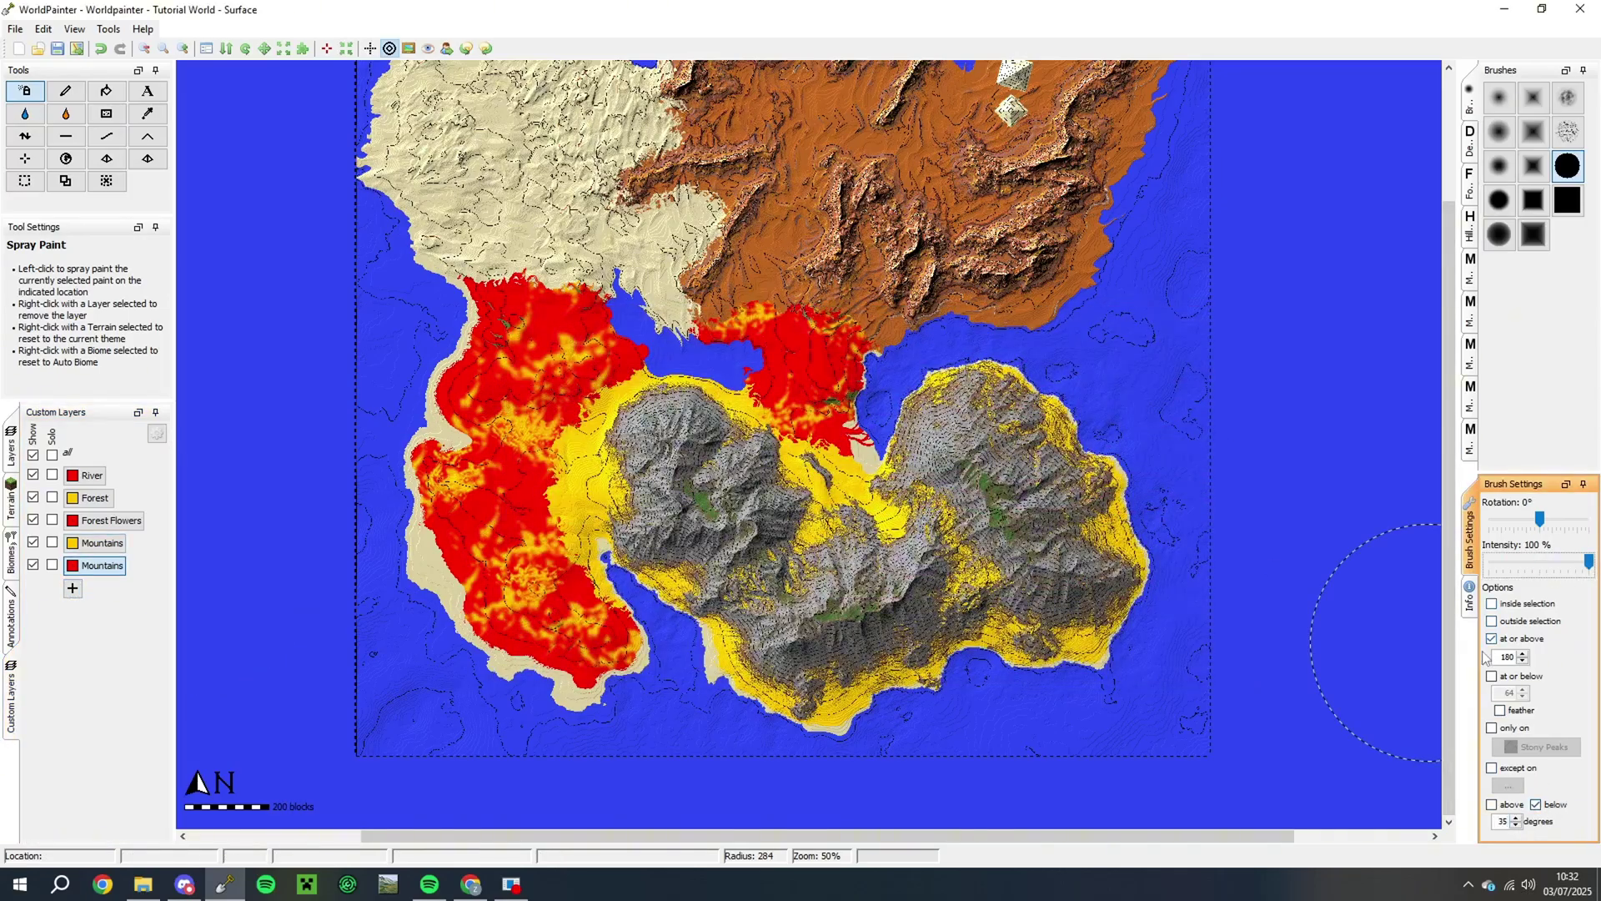
pyautogui.moveTo(1042, 501)
pyautogui.mouseDown()
pyautogui.moveTo(985, 533)
pyautogui.moveTo(667, 467)
pyautogui.mouseUp()
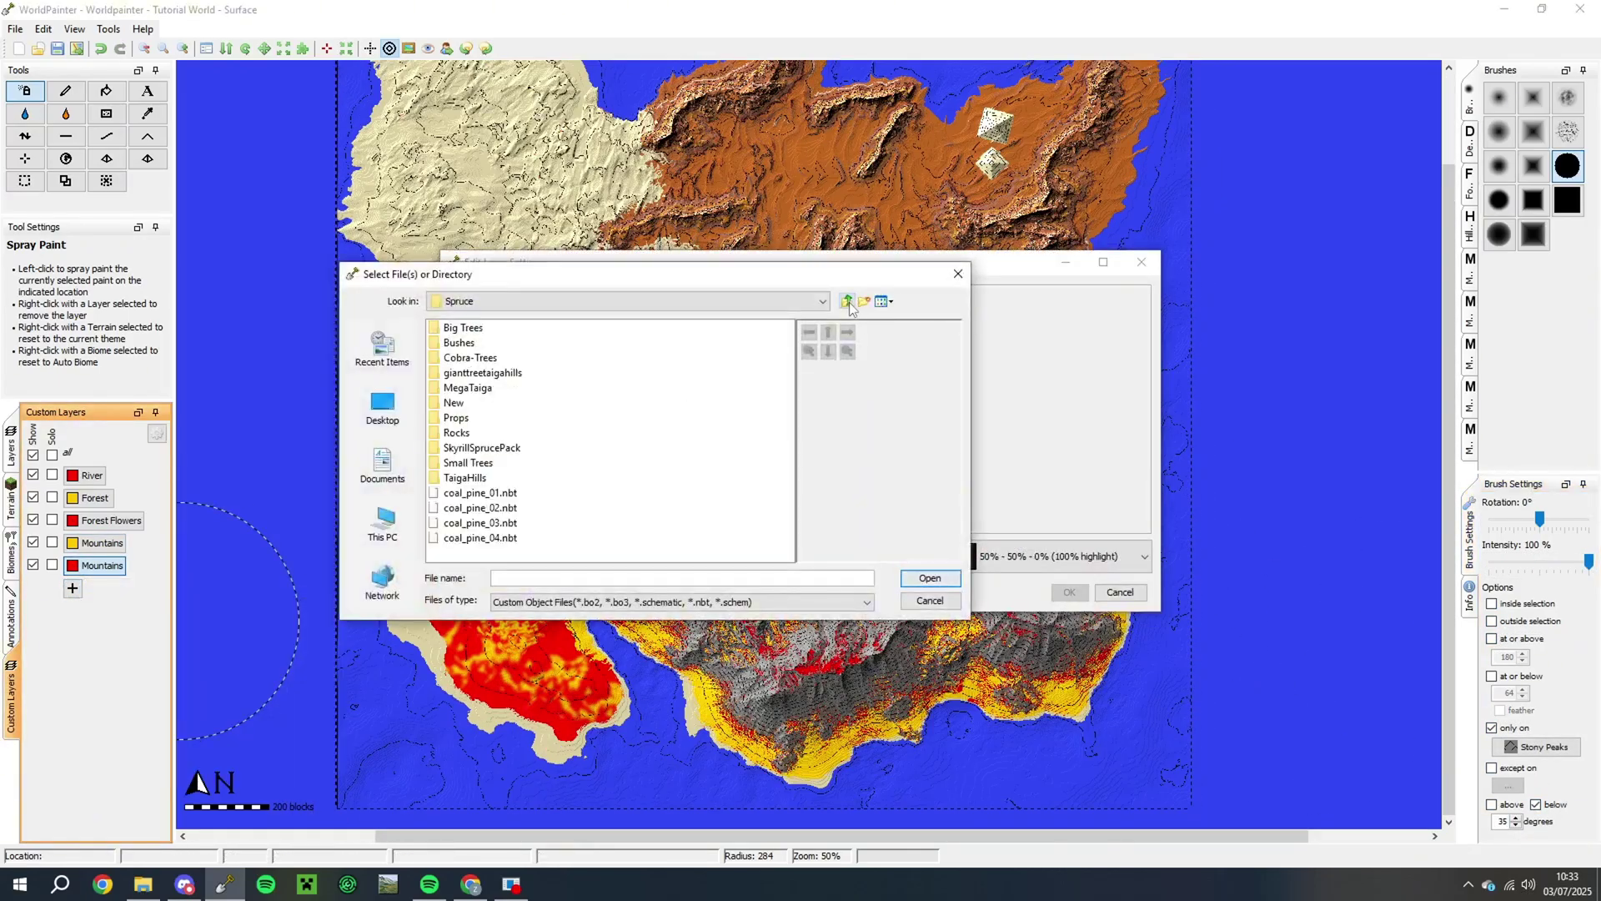
# Add a range of schematic folders to the new custom object layer
pyautogui.click(483, 404)
pyautogui.keyDown('shift'); pyautogui.click(483, 461); pyautogui.keyUp('shift')
pyautogui.click(925, 576)
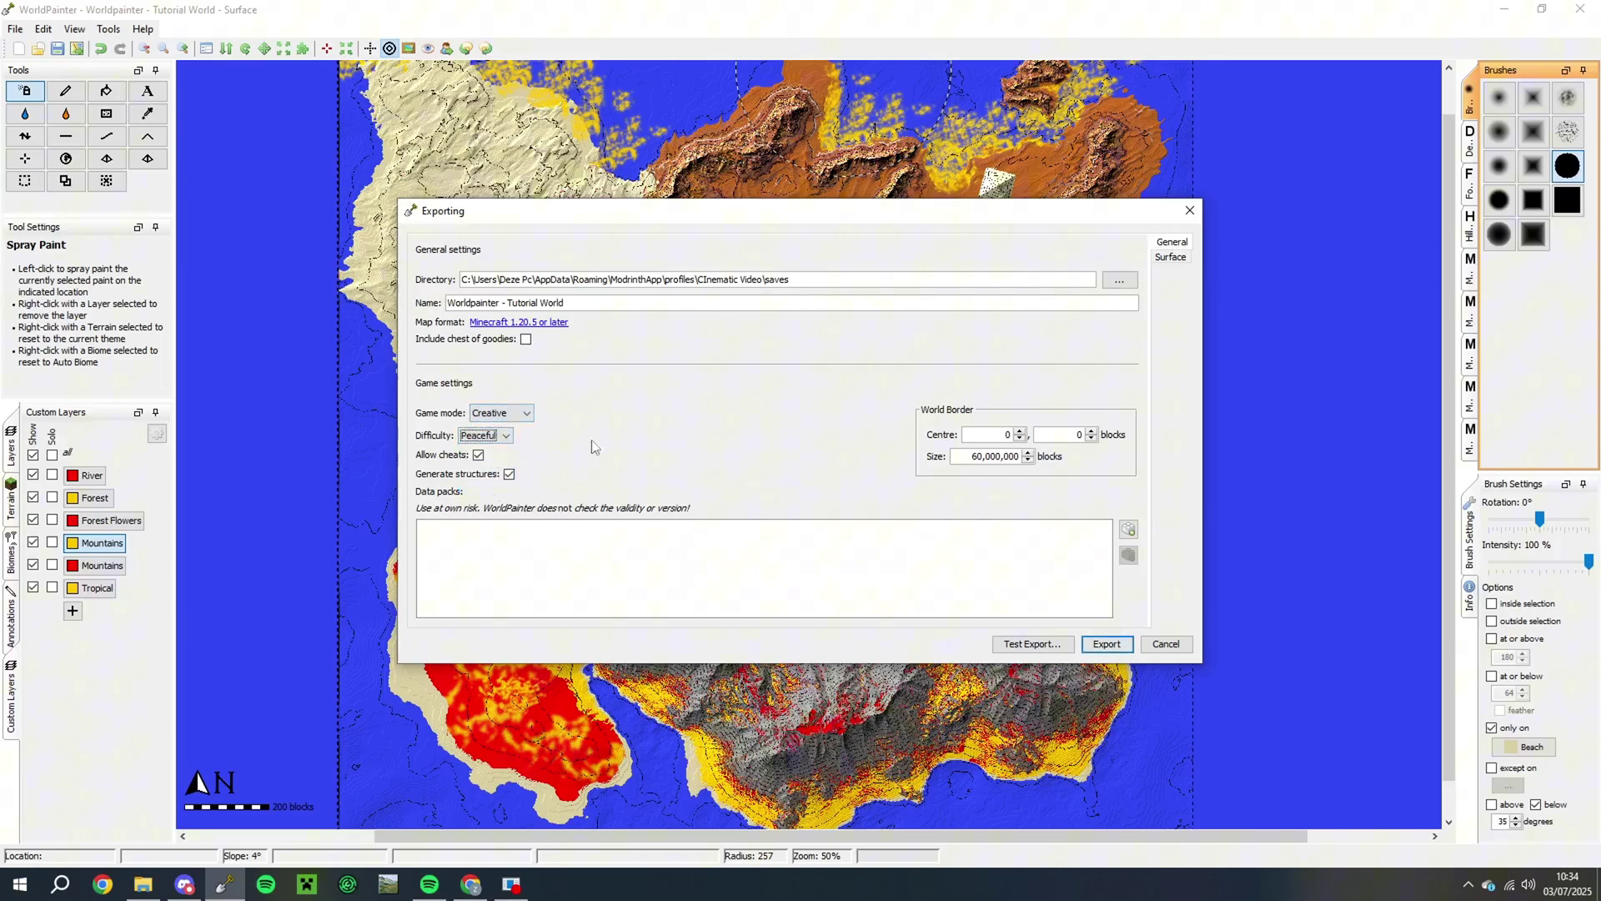
# Open the Surface settings for the world export
pyautogui.click(1172, 258)
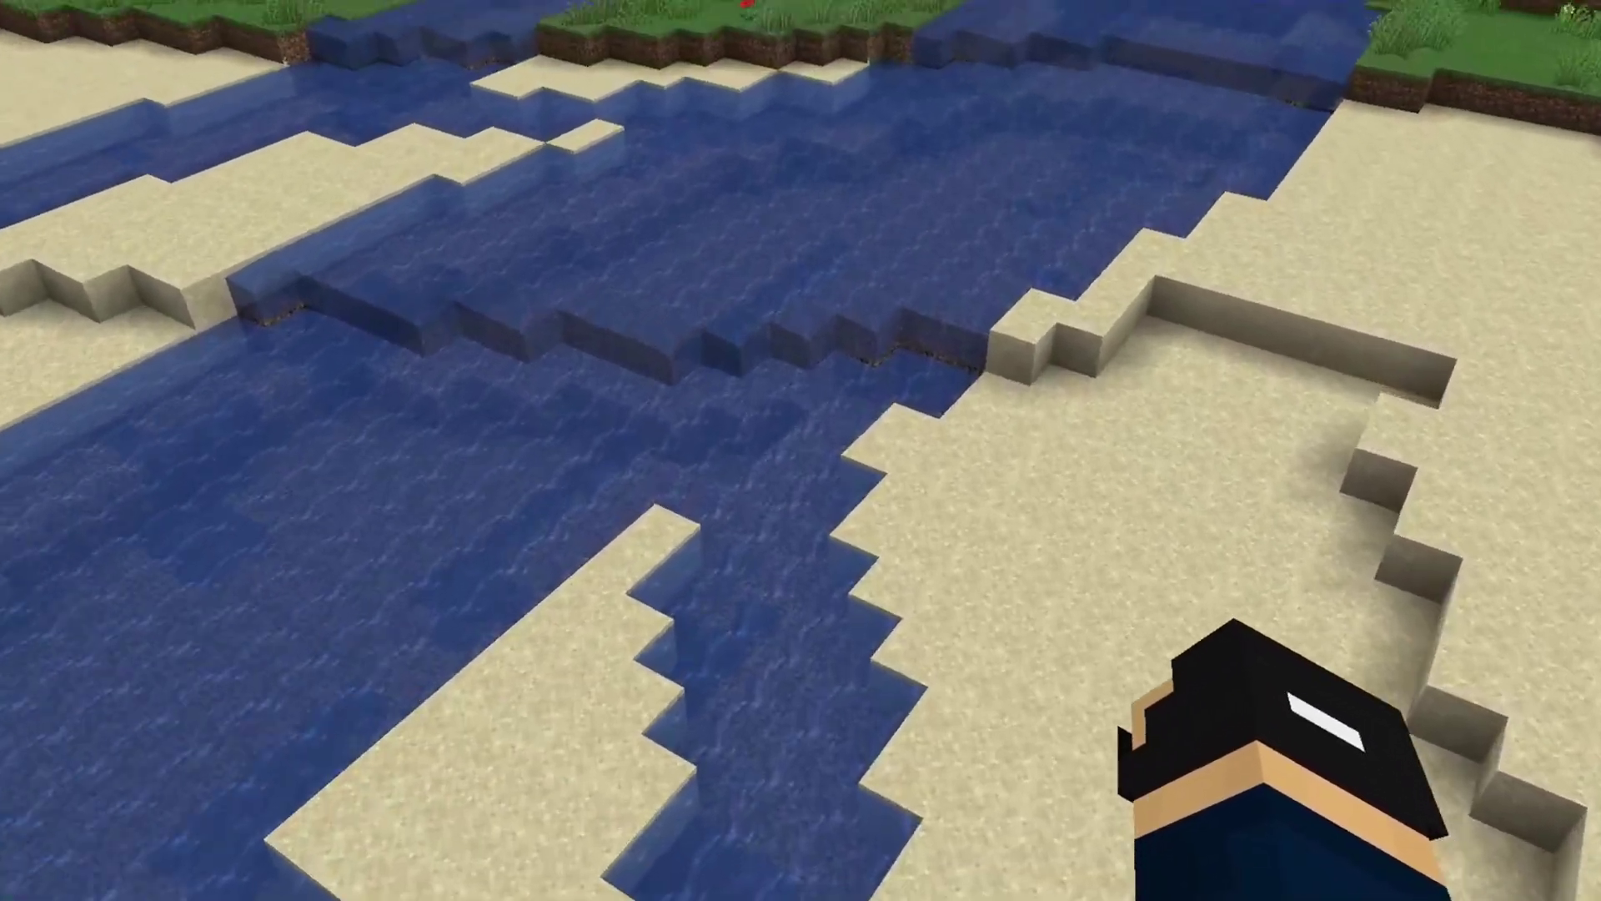
pyautogui.press('w')
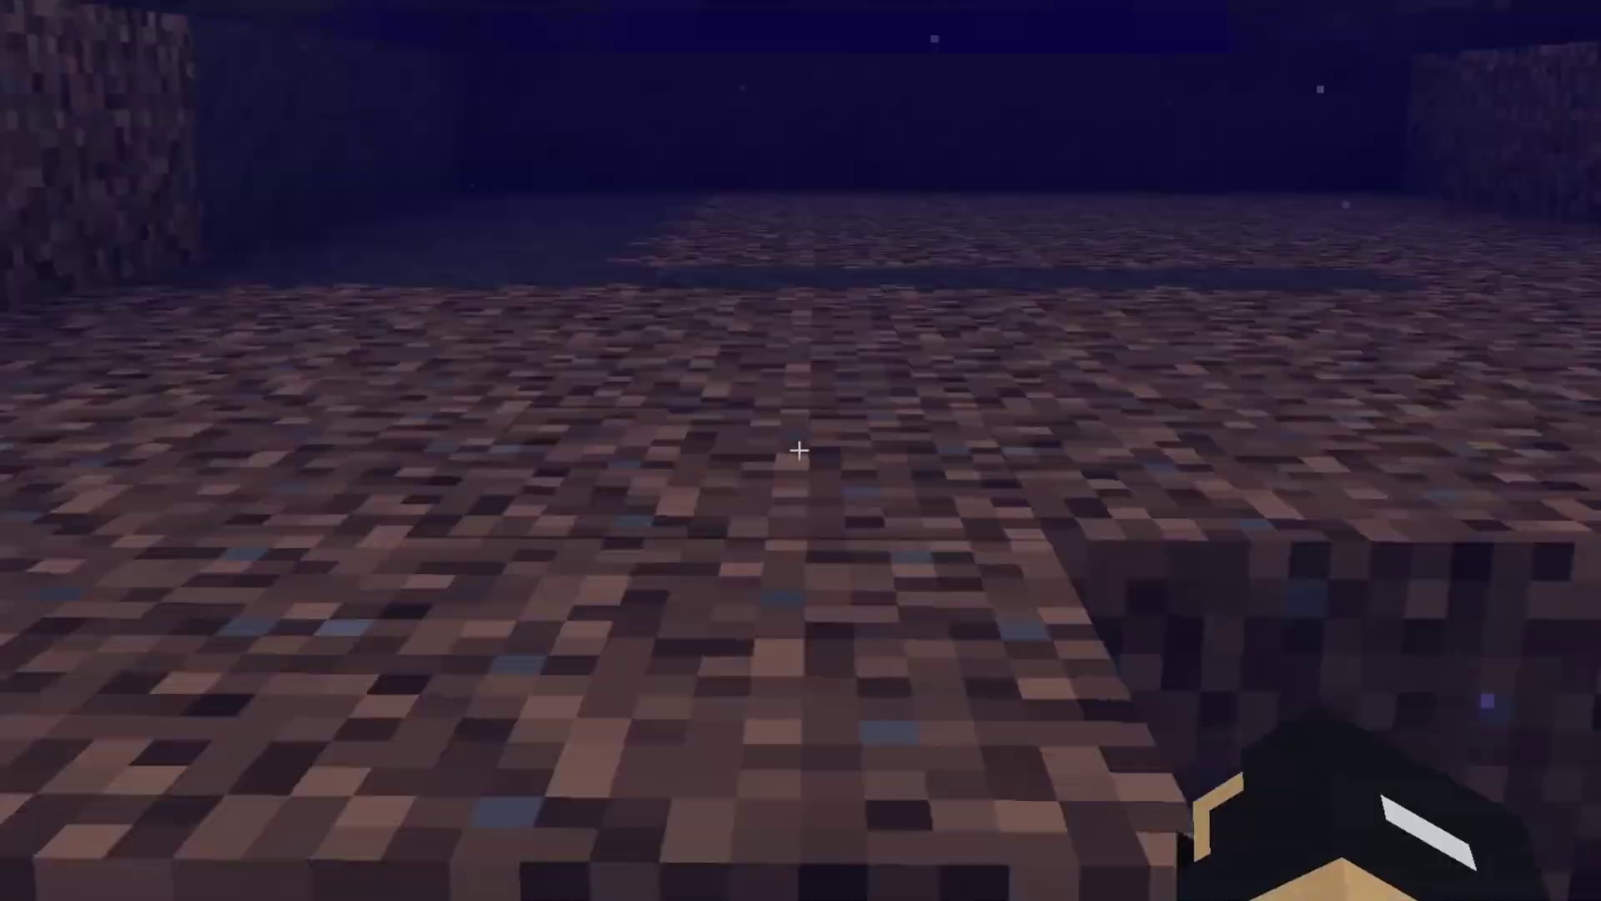
pyautogui.press('w')
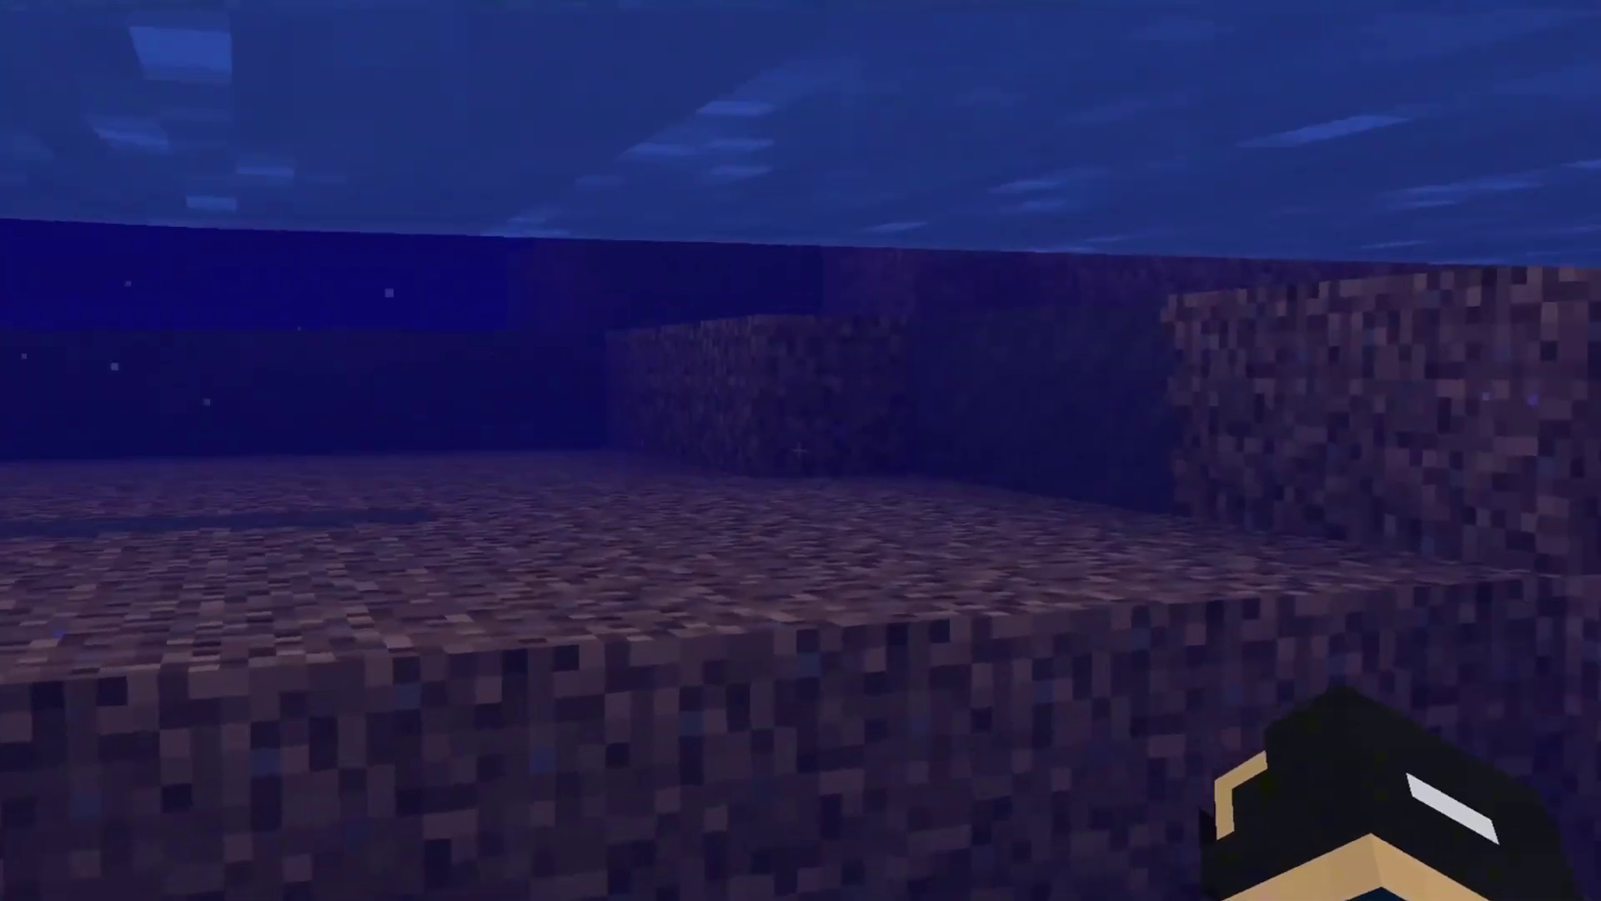
pyautogui.press('w')
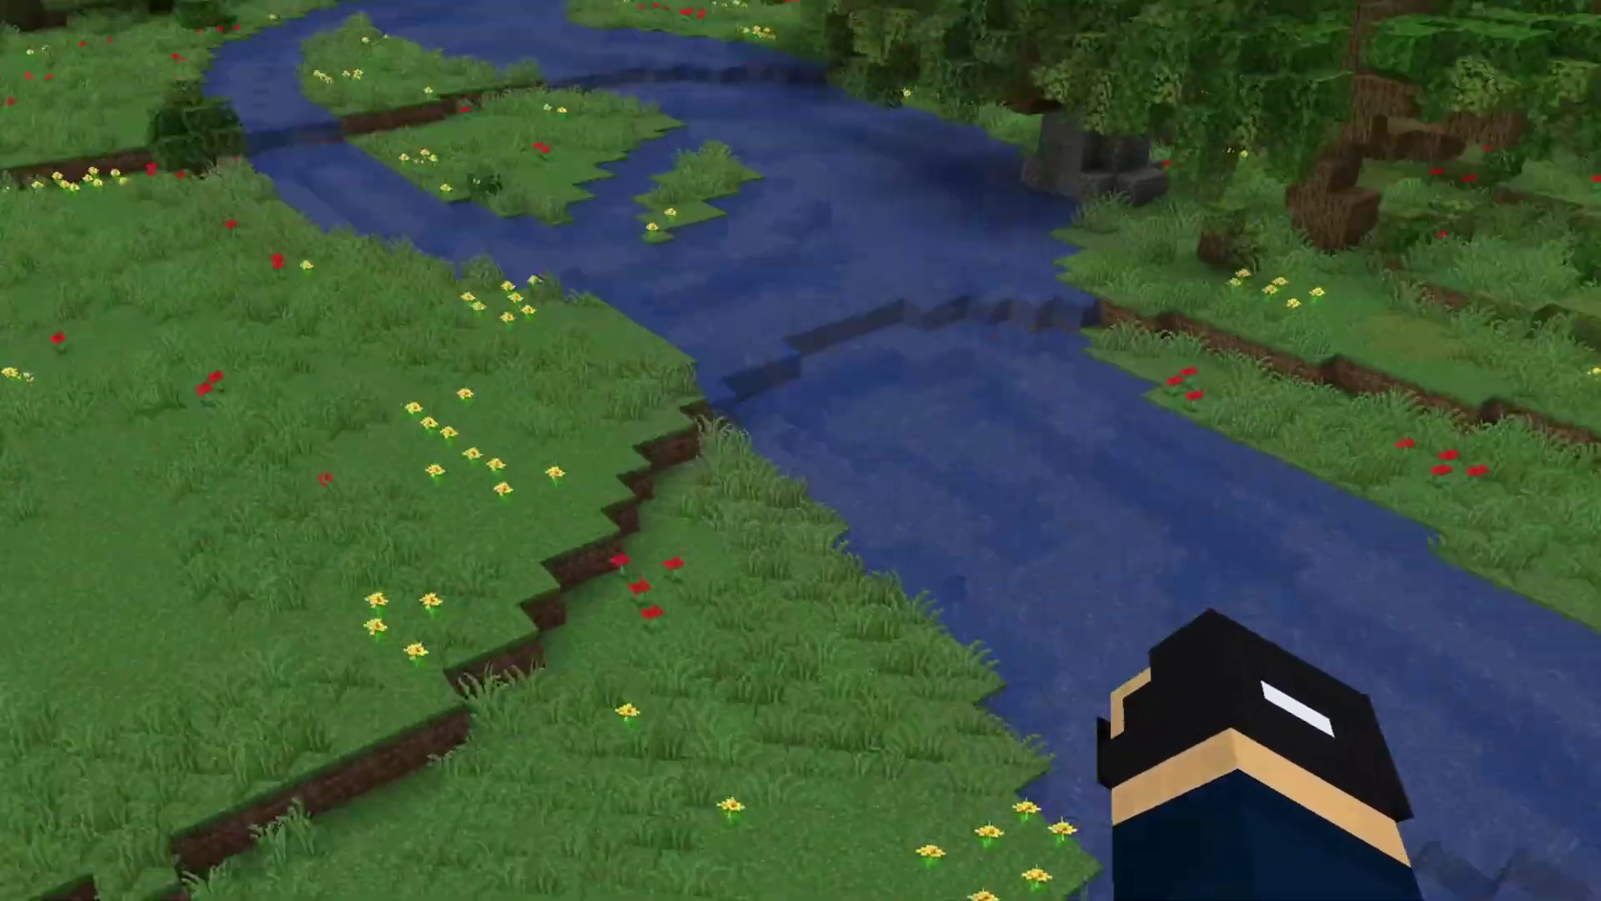
pyautogui.press('w')
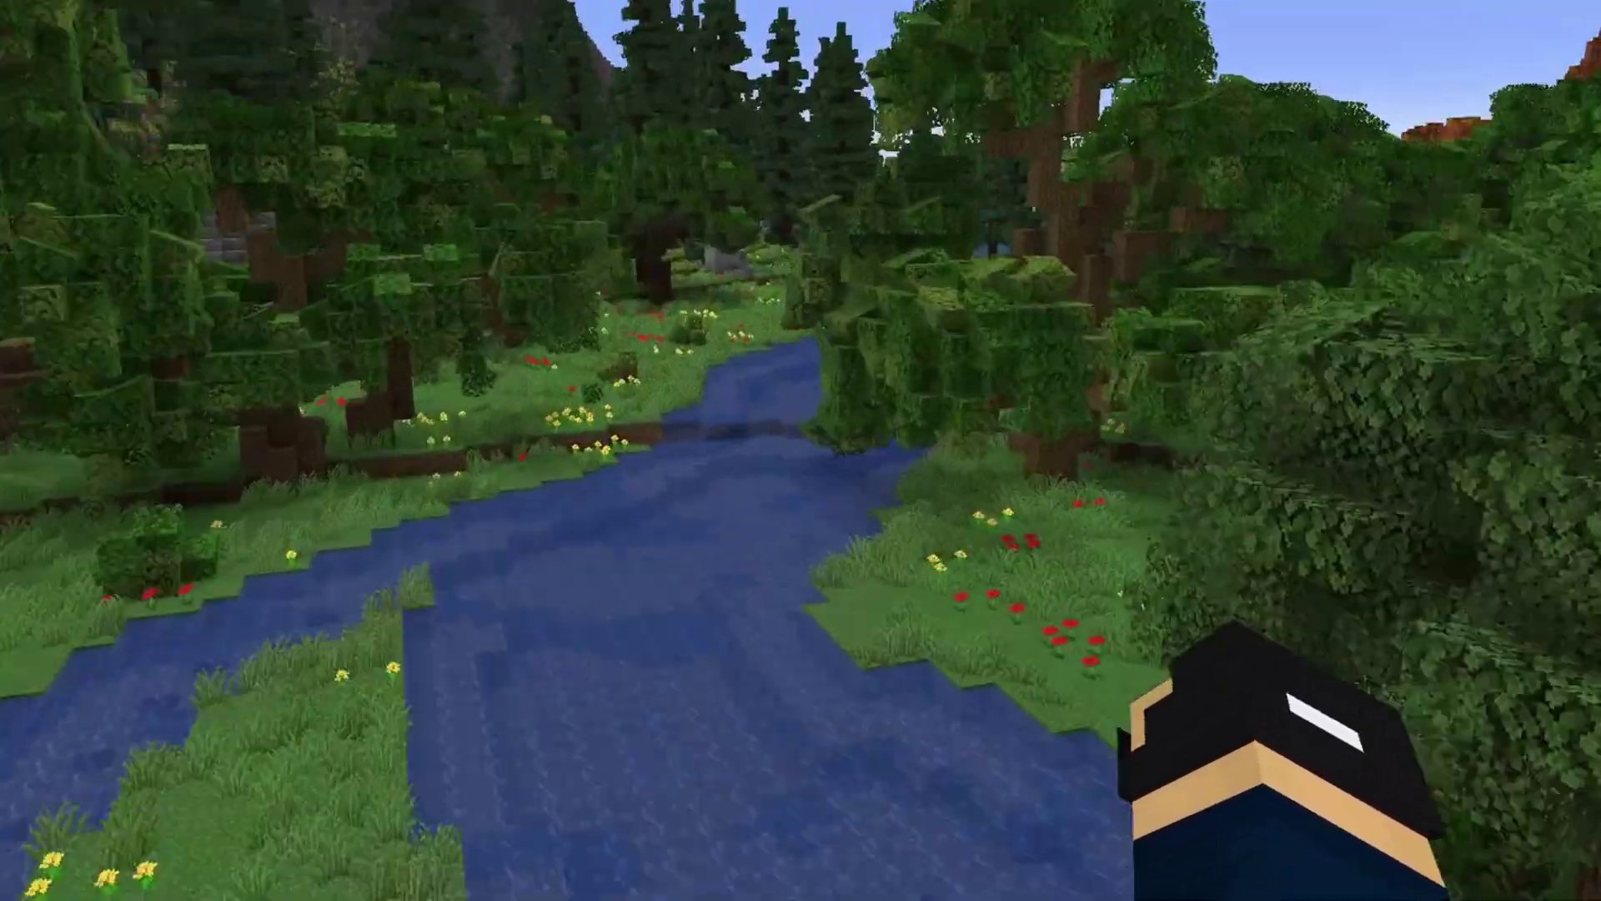
pyautogui.press('w')
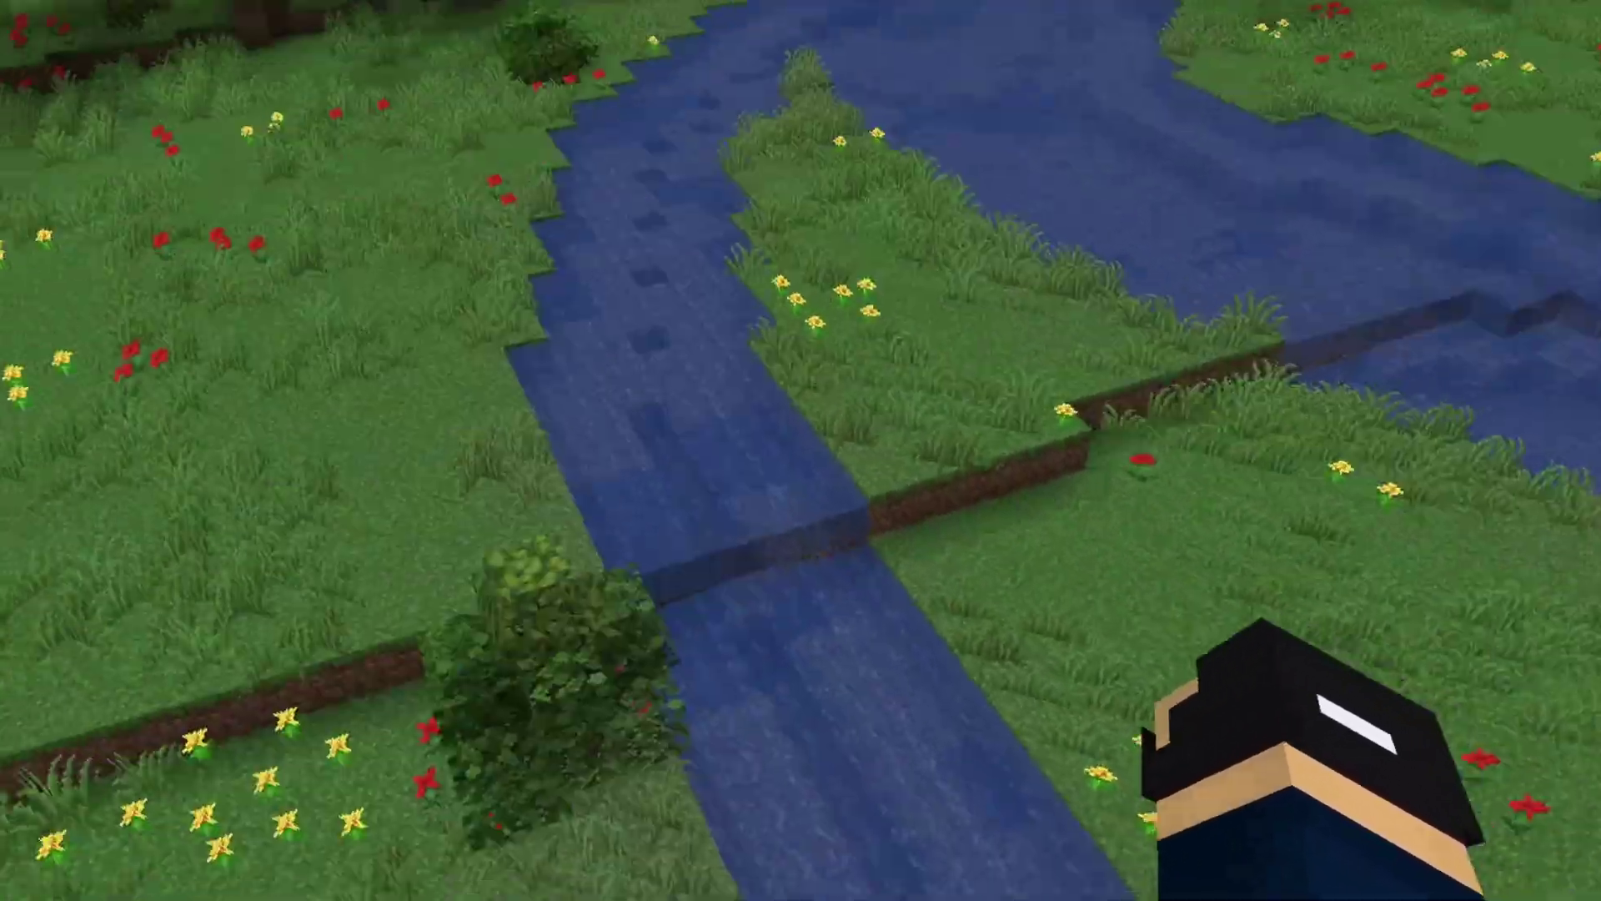
pyautogui.press('w')
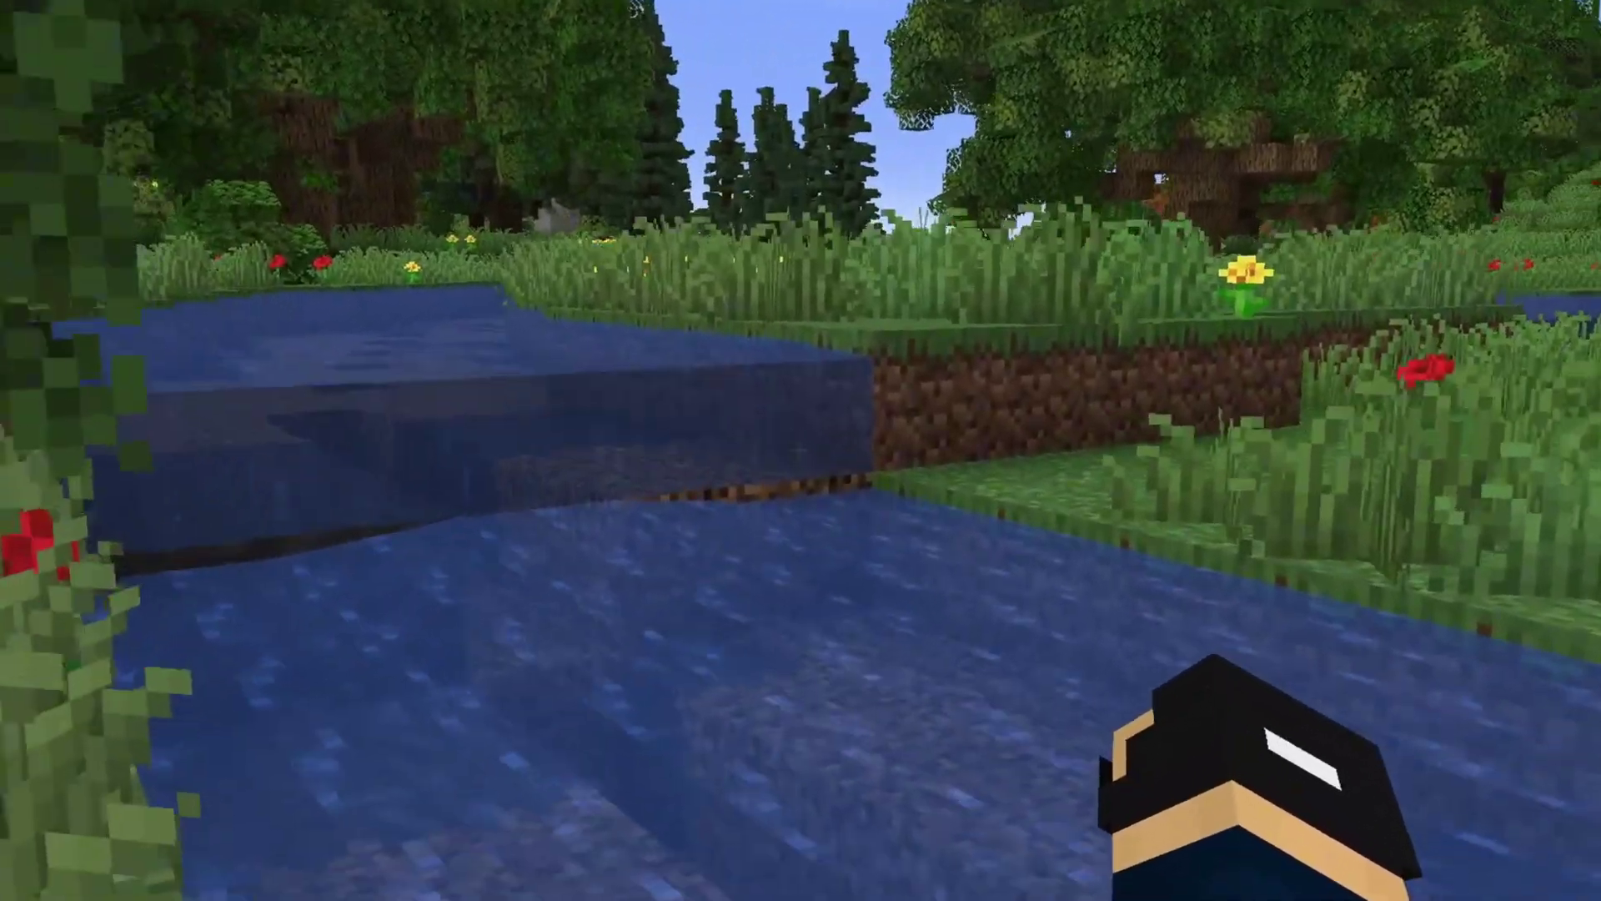
pyautogui.press('w')
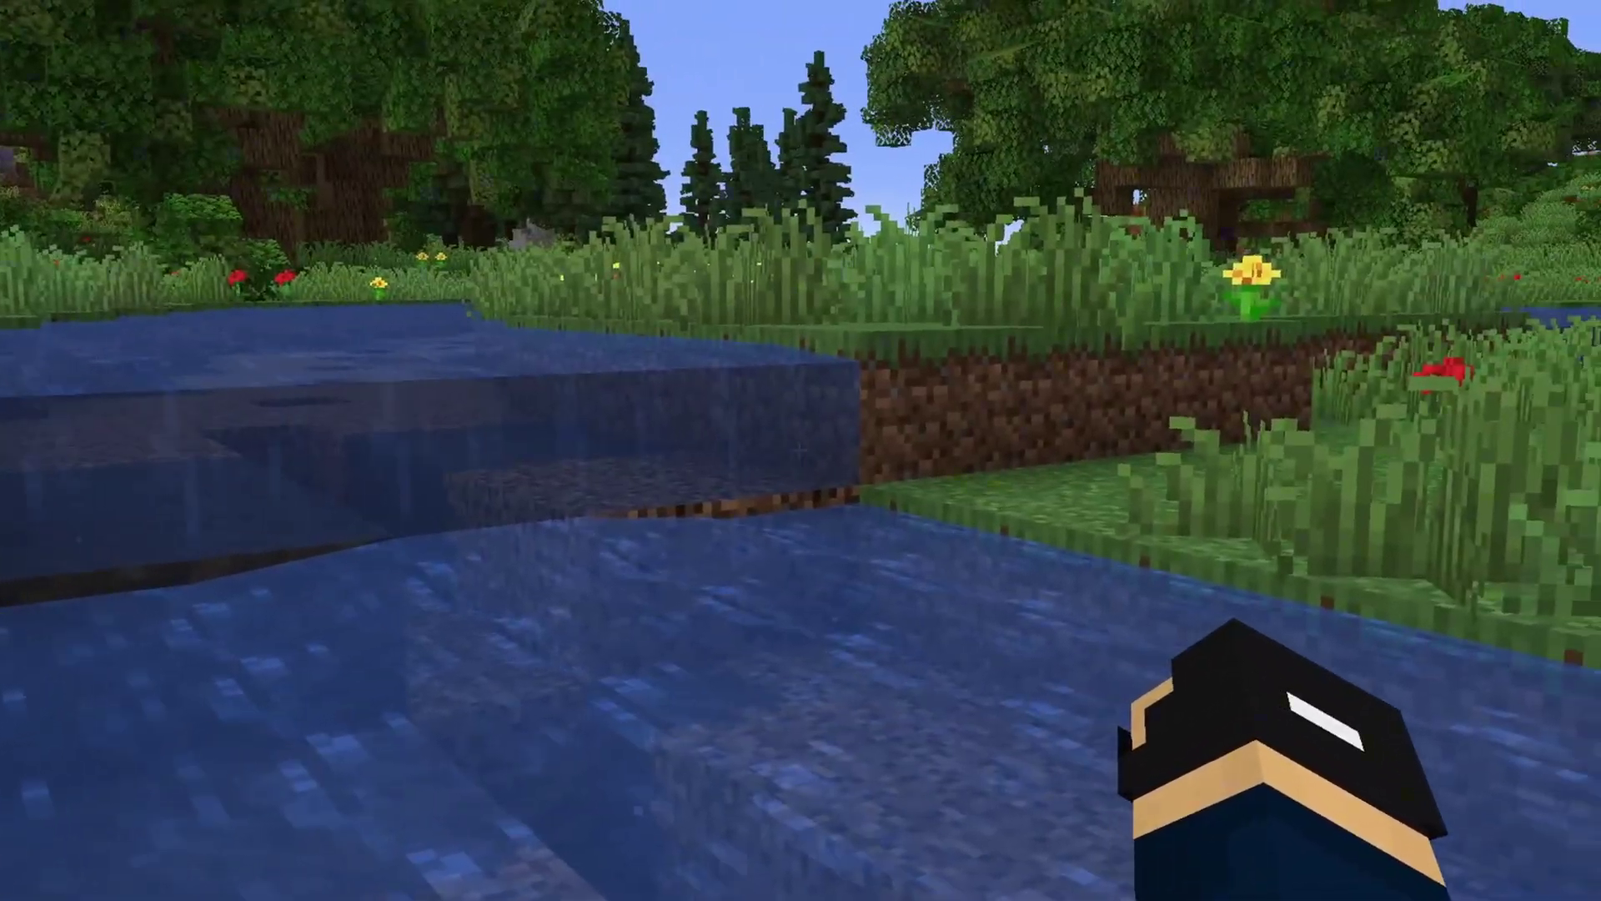
pyautogui.press('w')
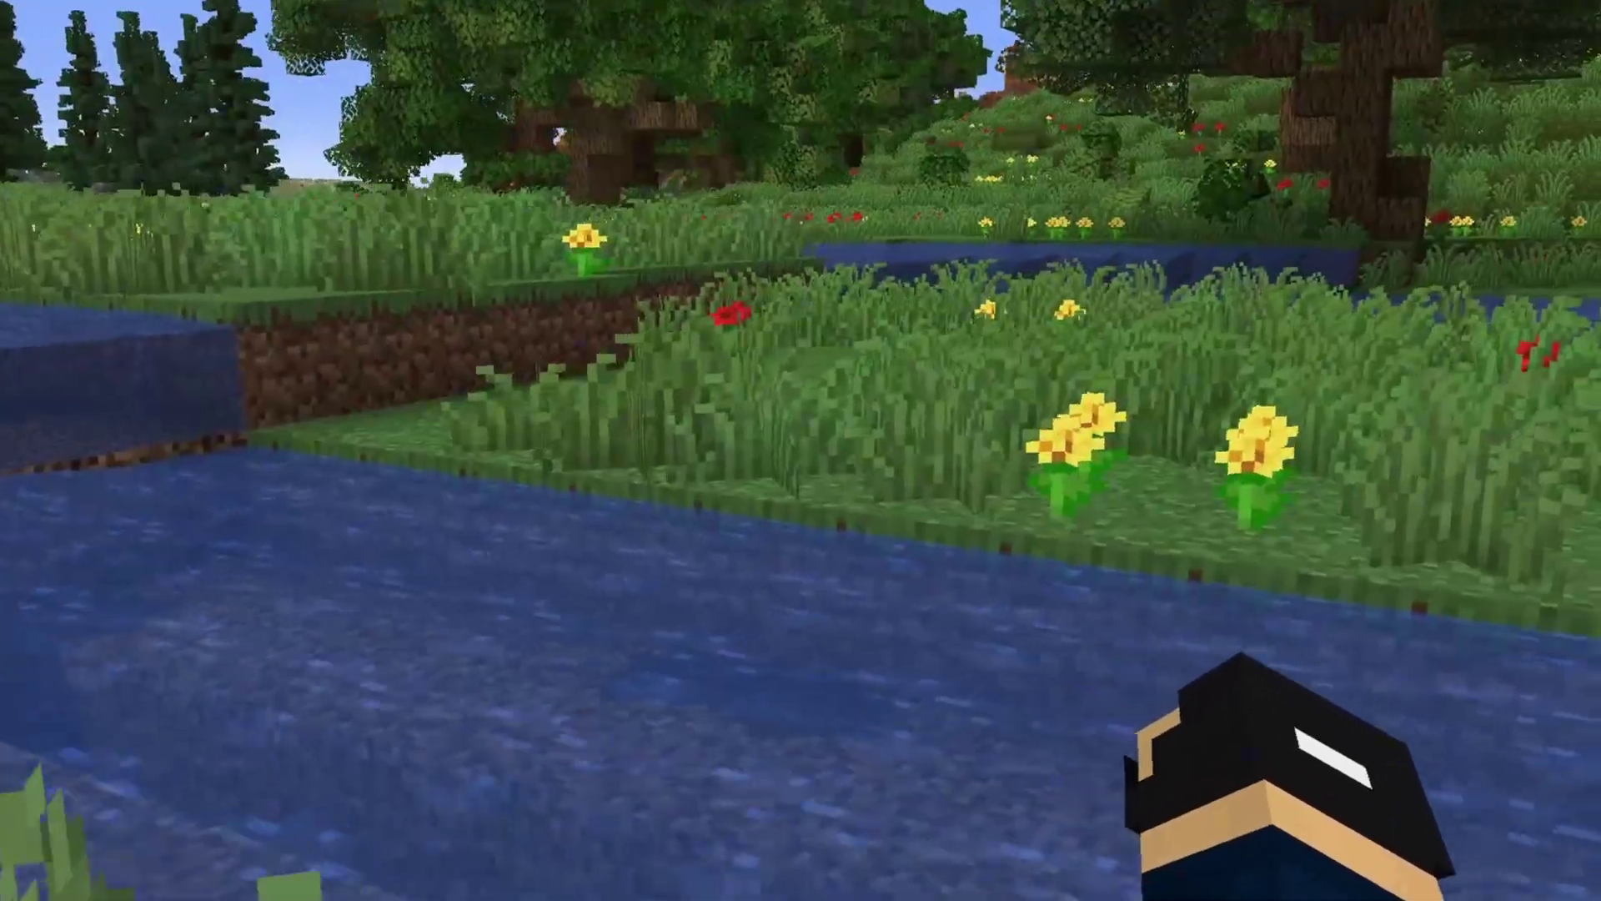
pyautogui.press('w')
pyautogui.press('space')
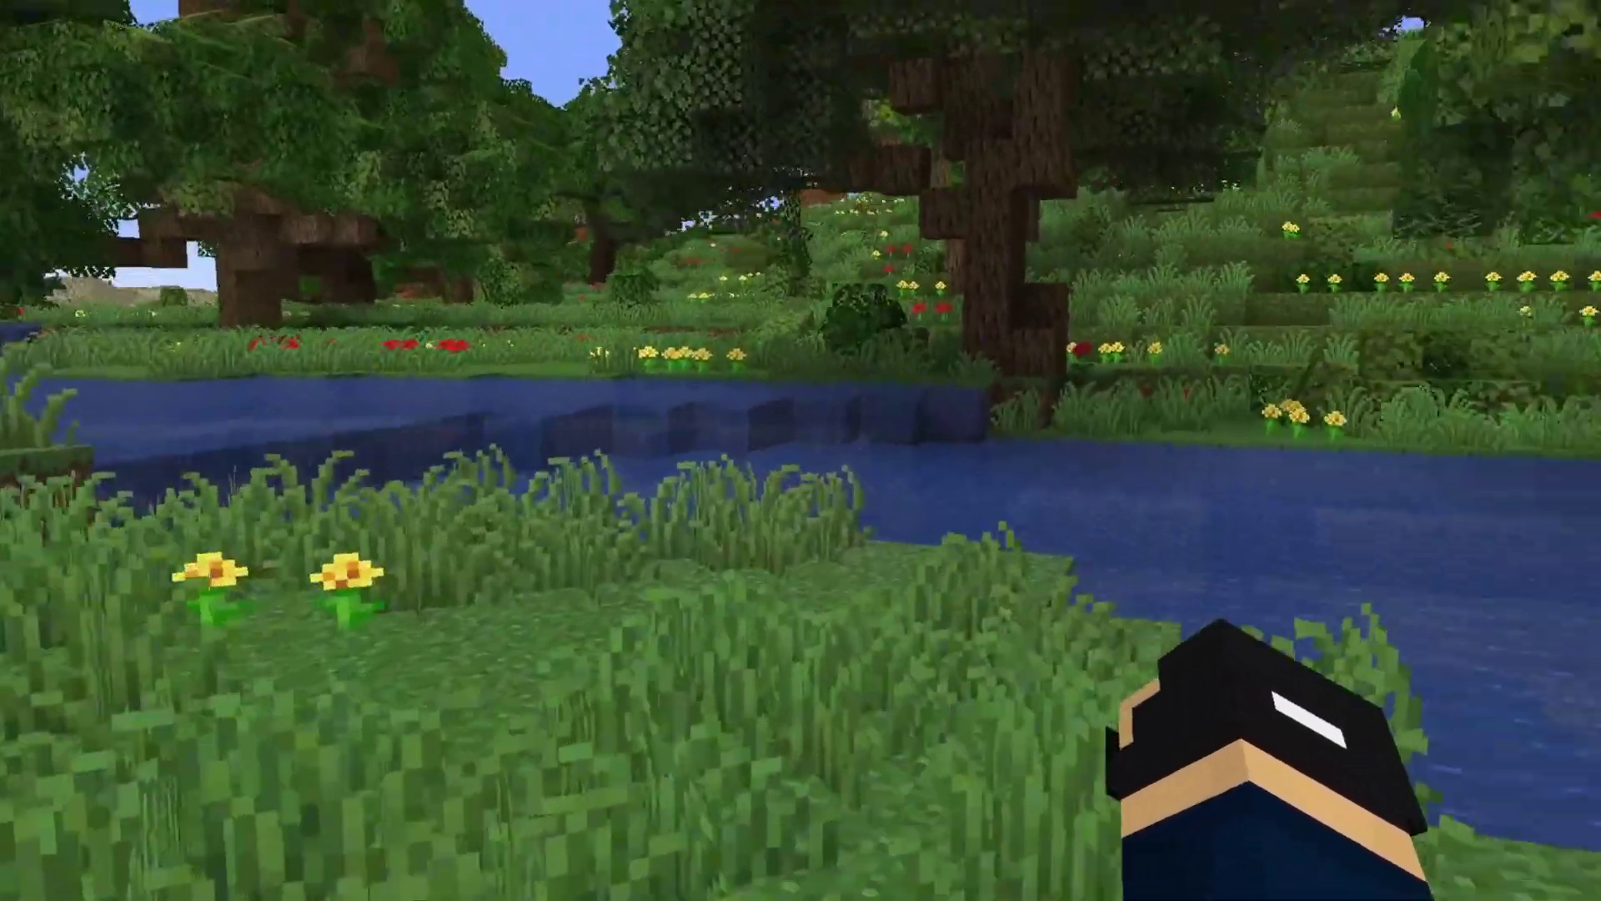
pyautogui.press('w')
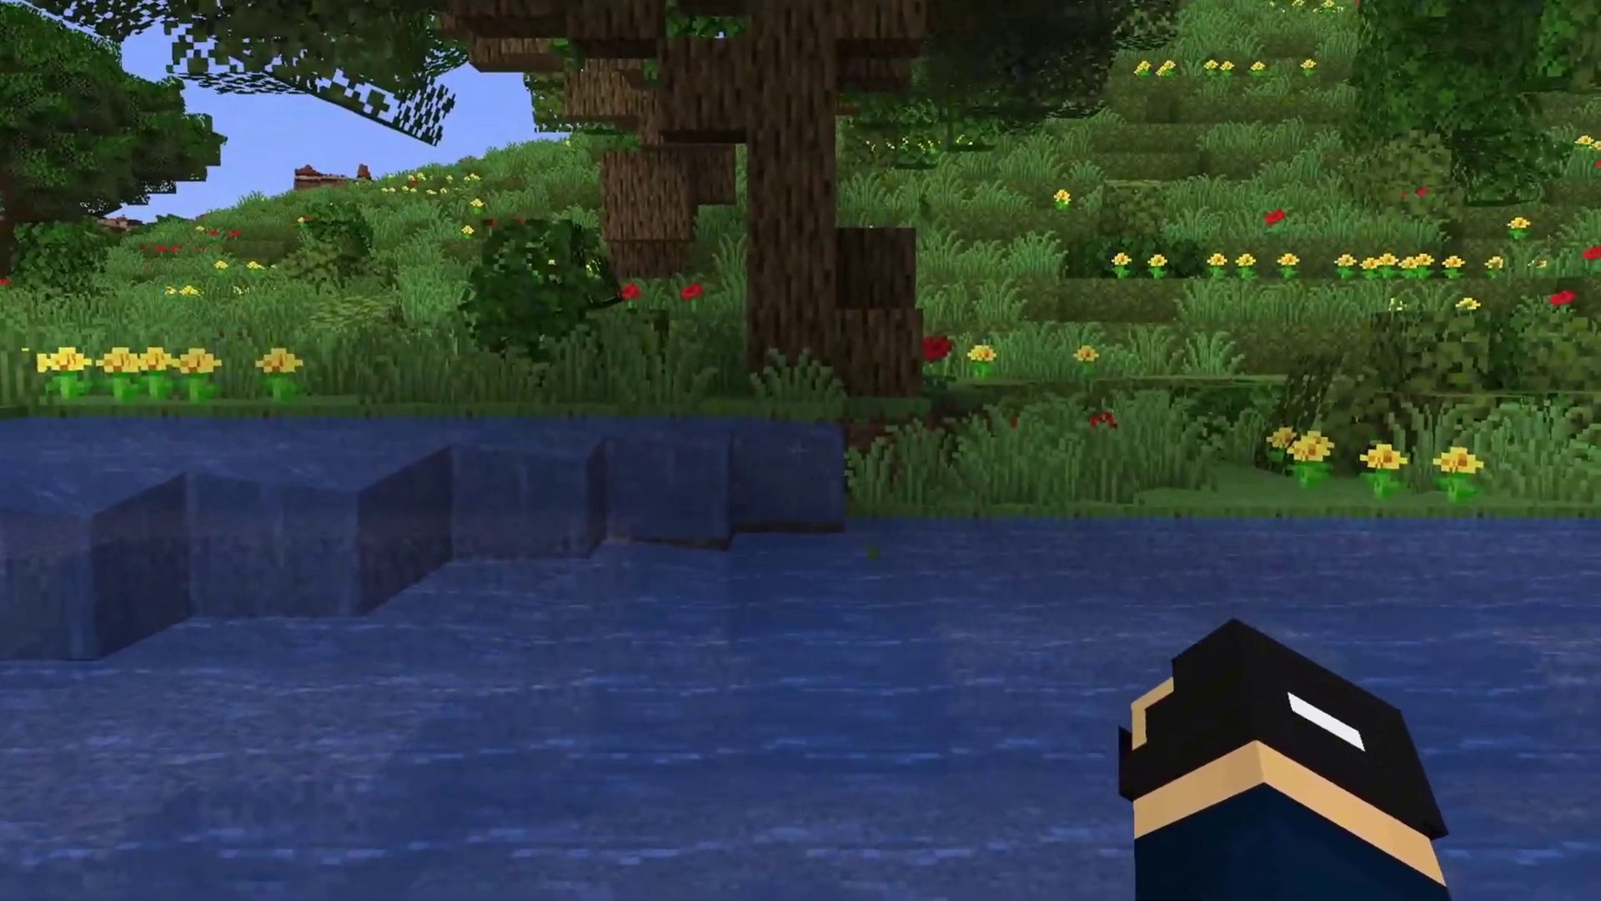
pyautogui.press('w')
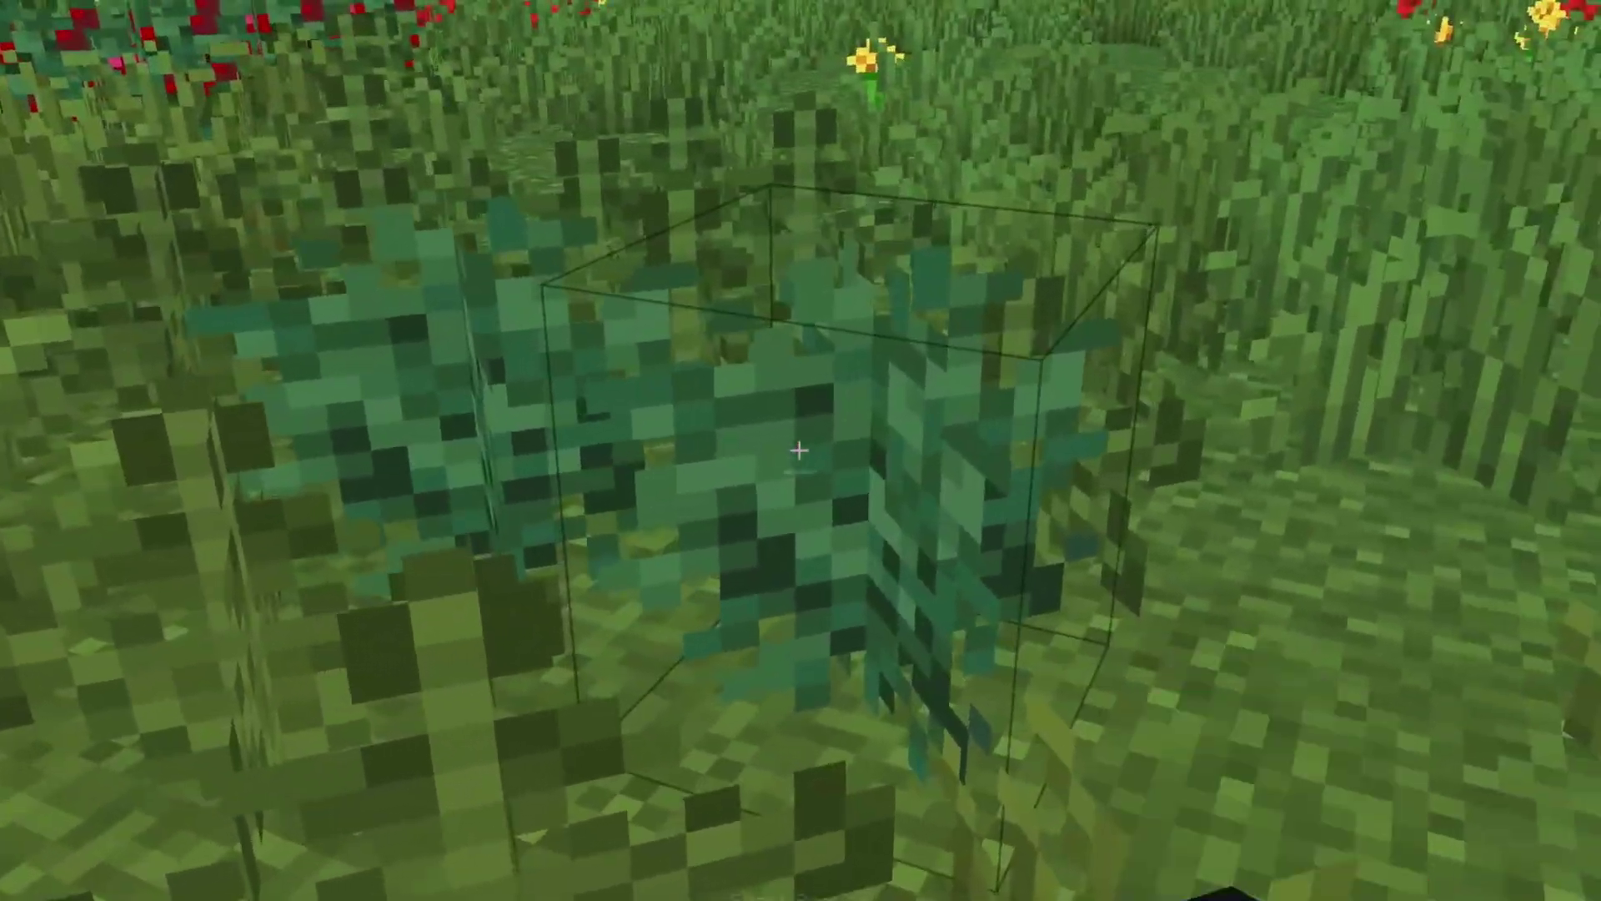
pyautogui.press('d')
pyautogui.scroll(-1, 799, 450)
pyautogui.scroll(1, 799, 450)
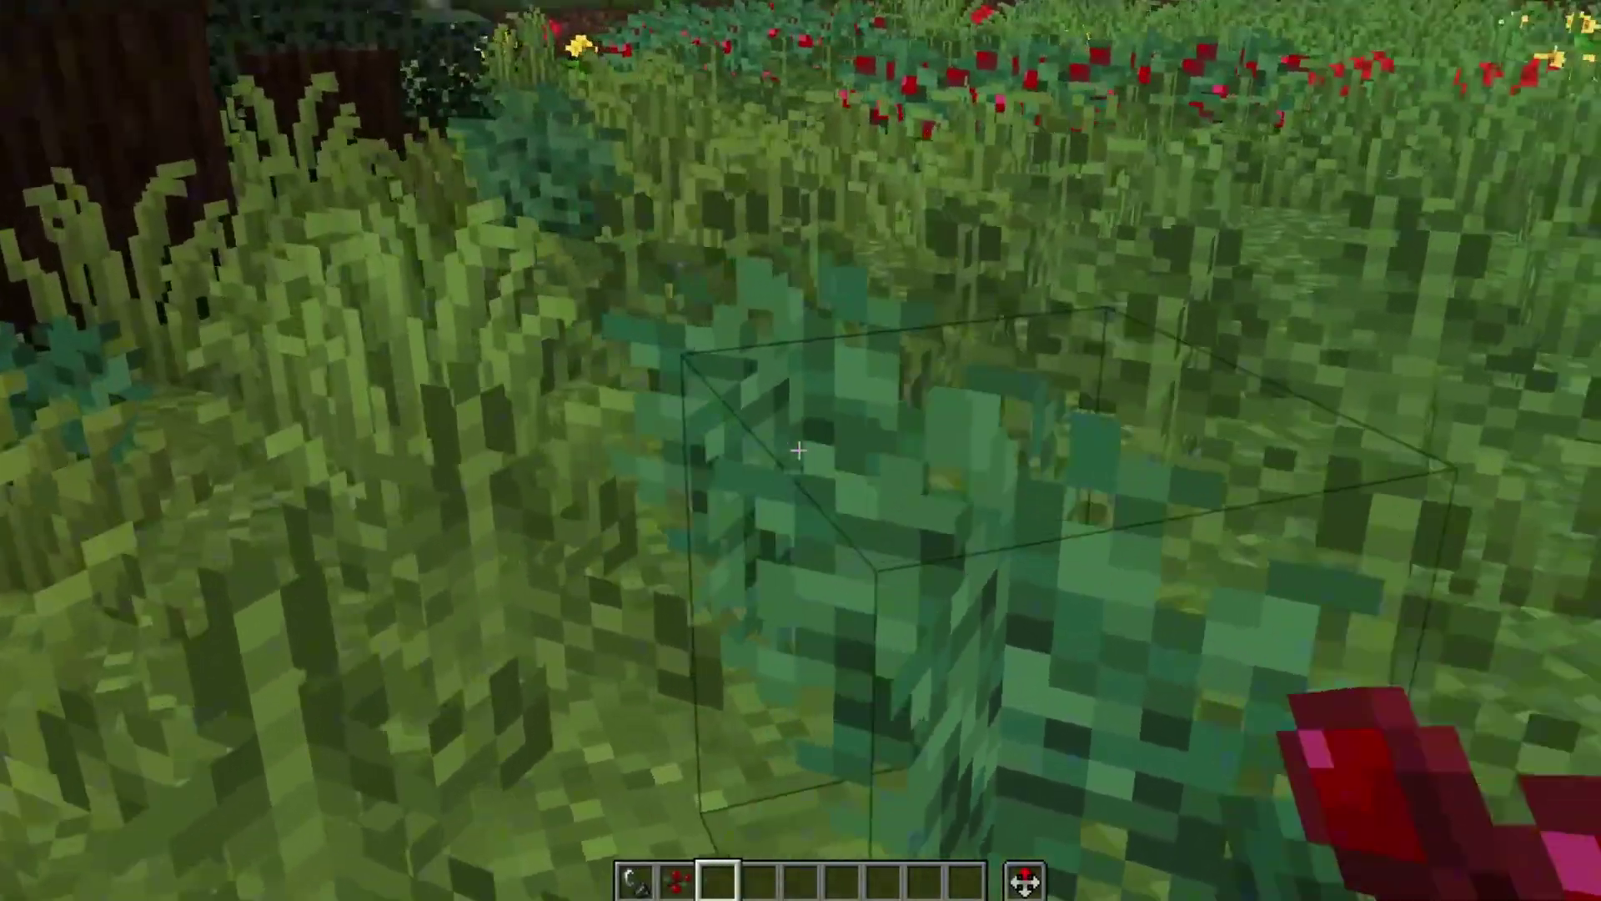